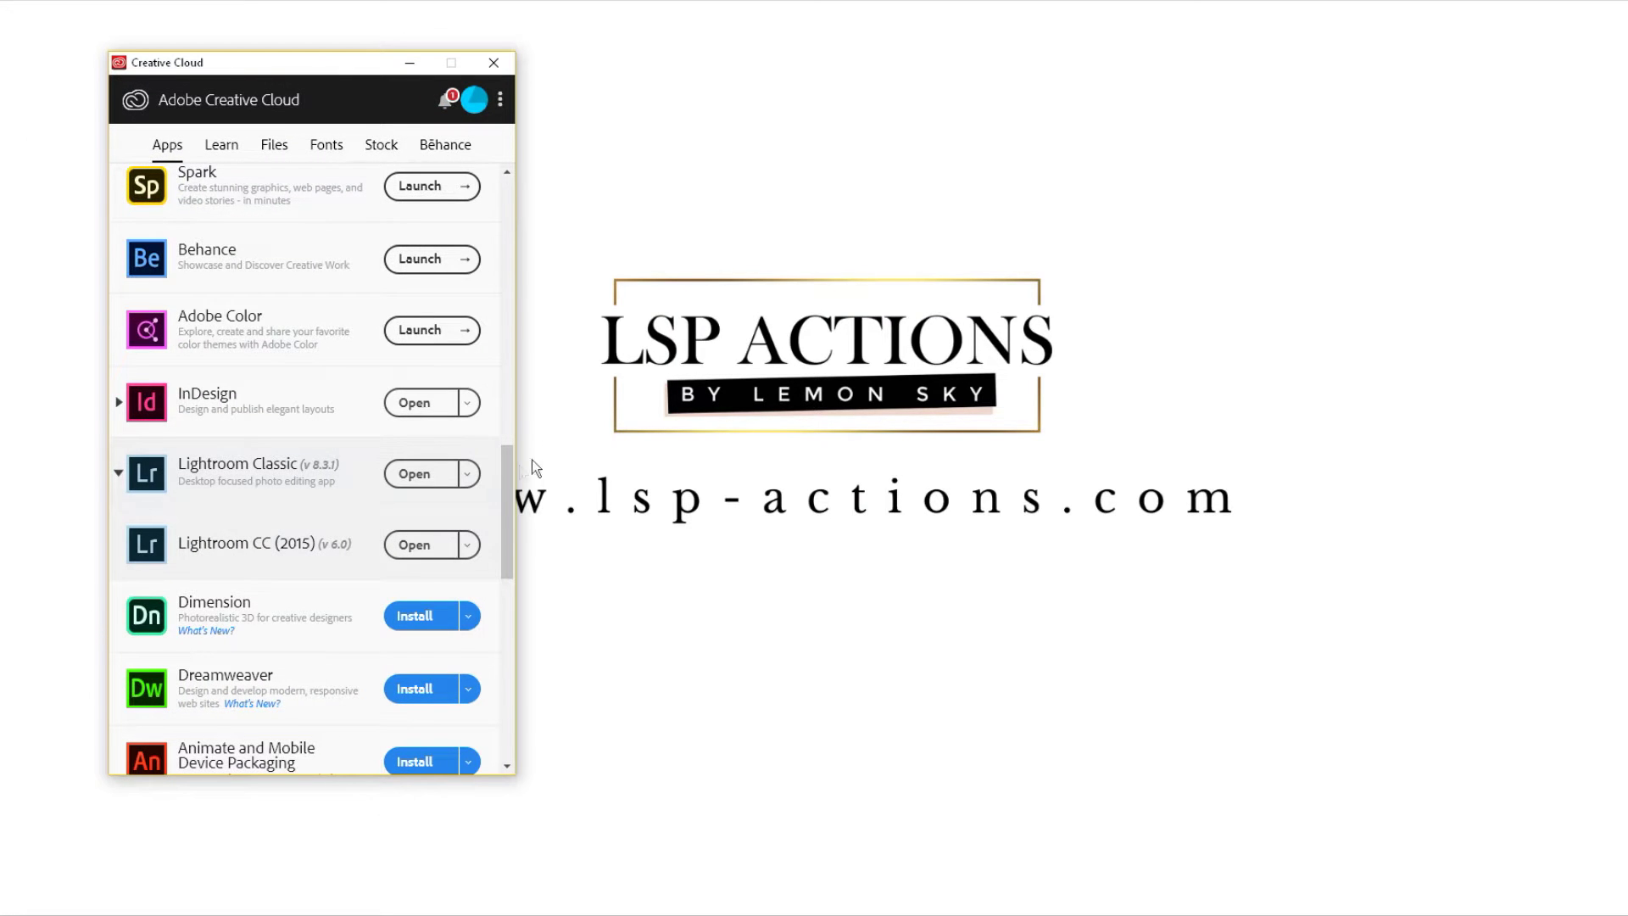
# Check the Lightroom versions listed among the Creative Cloud apps and move the window aside.
pyautogui.scroll(1, 507, 471)
pyautogui.scroll(-3, 507, 471)
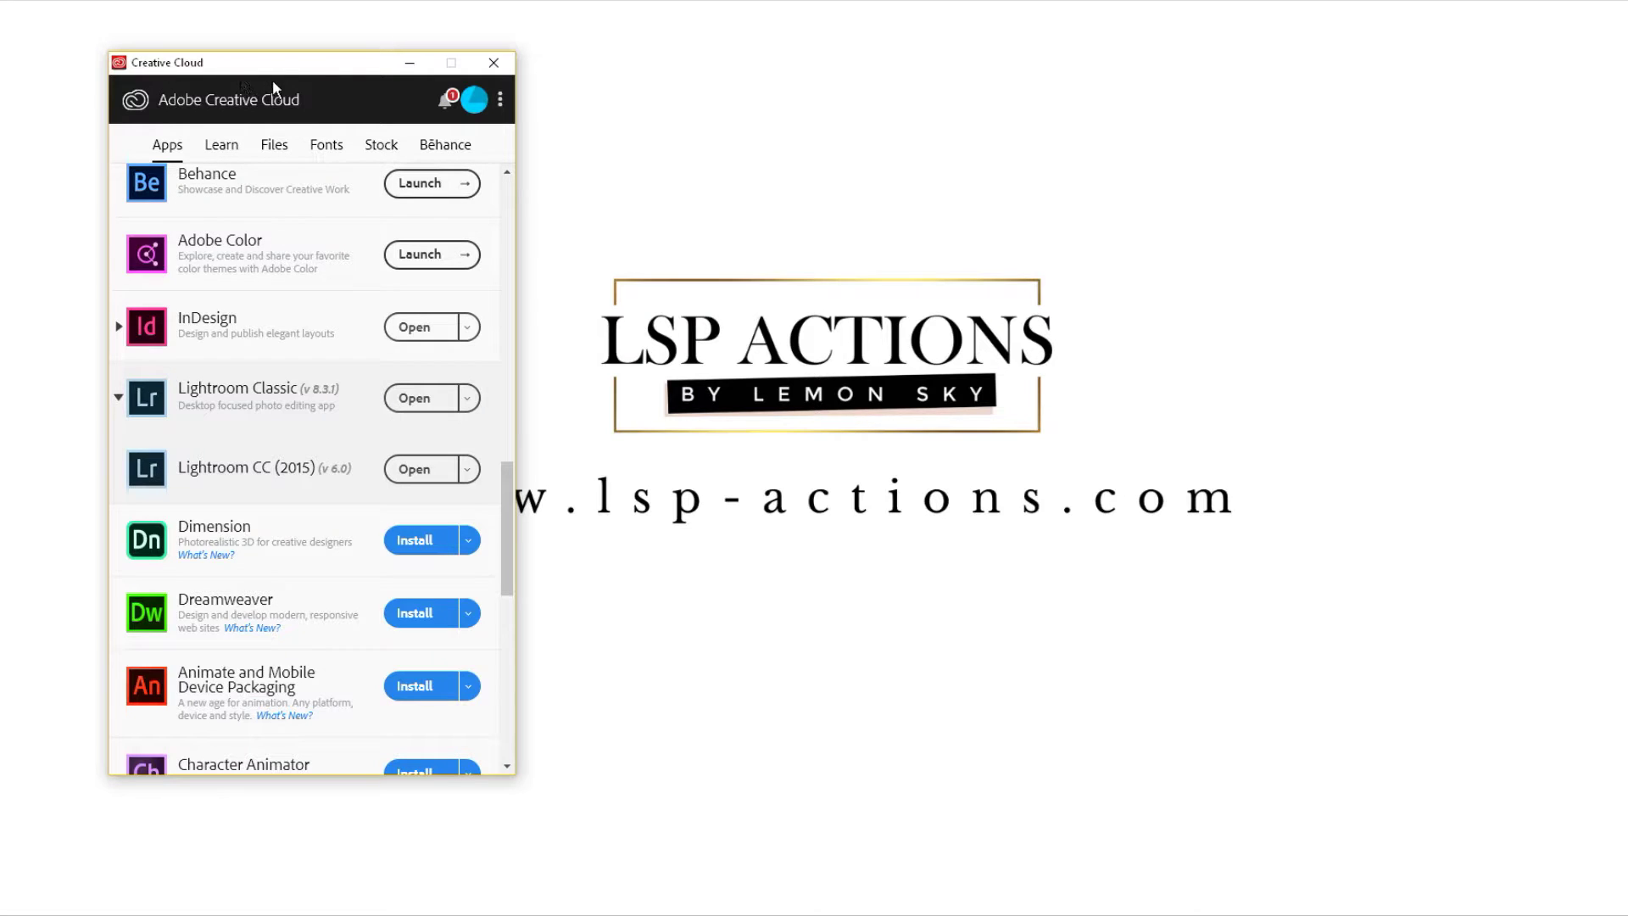
pyautogui.moveTo(279, 68); pyautogui.dragTo(240, 97)
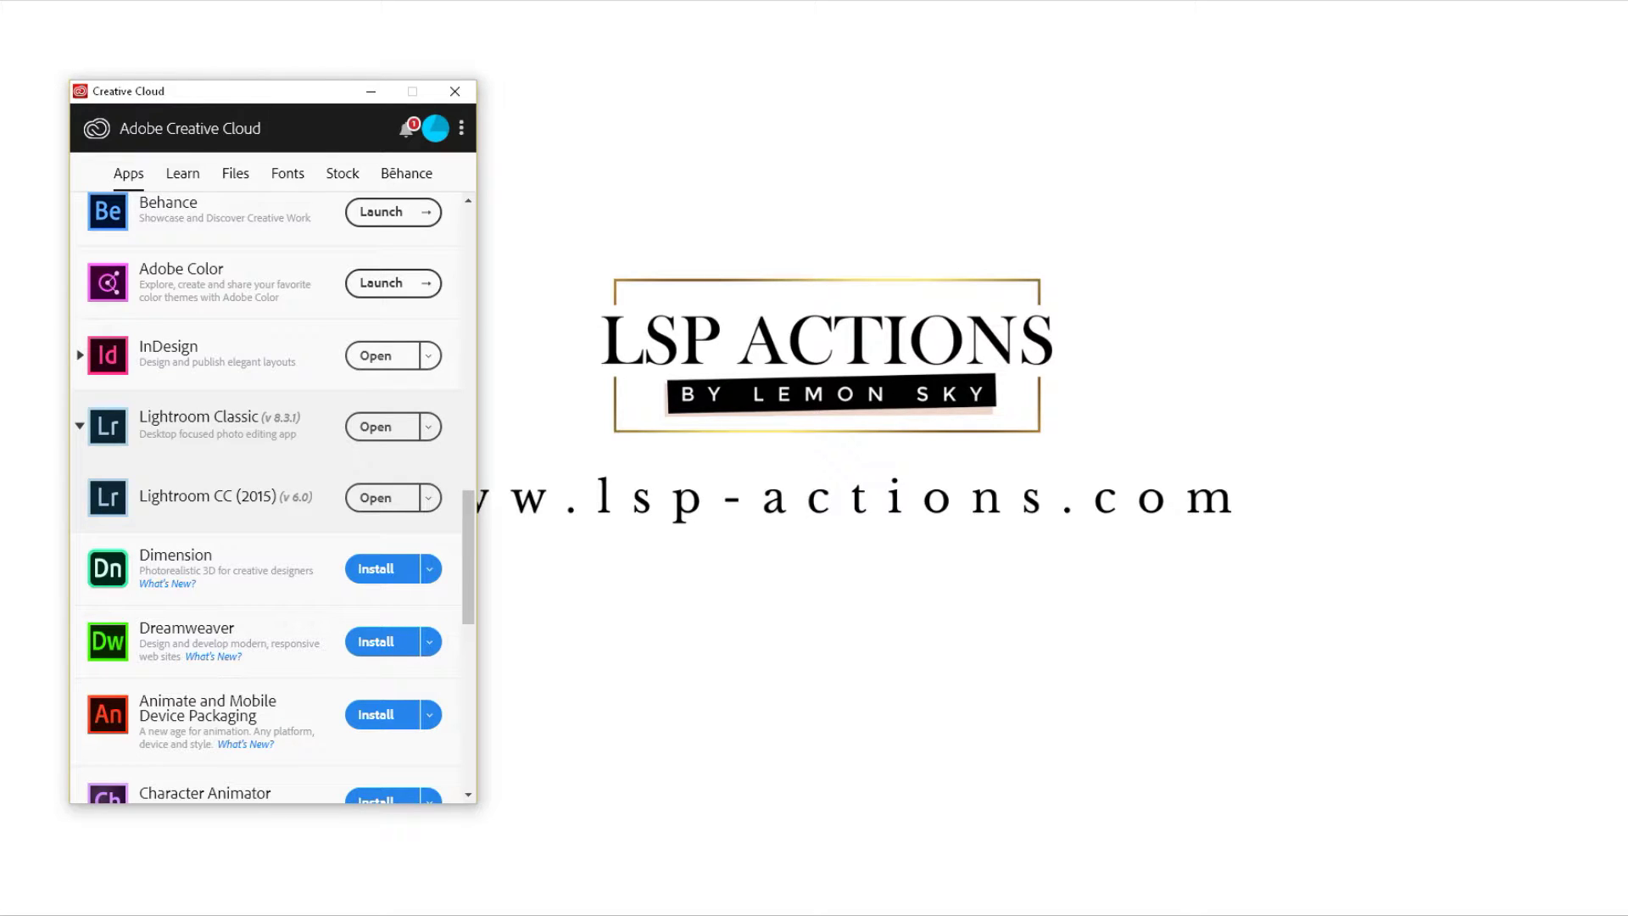
# Extract the zipped LSP - NEWBORN LIGHTROOM PRESETS V03 archive within the DOWNLOADS folder.
pyautogui.moveTo(675, 171); pyautogui.dragTo(870, 125)
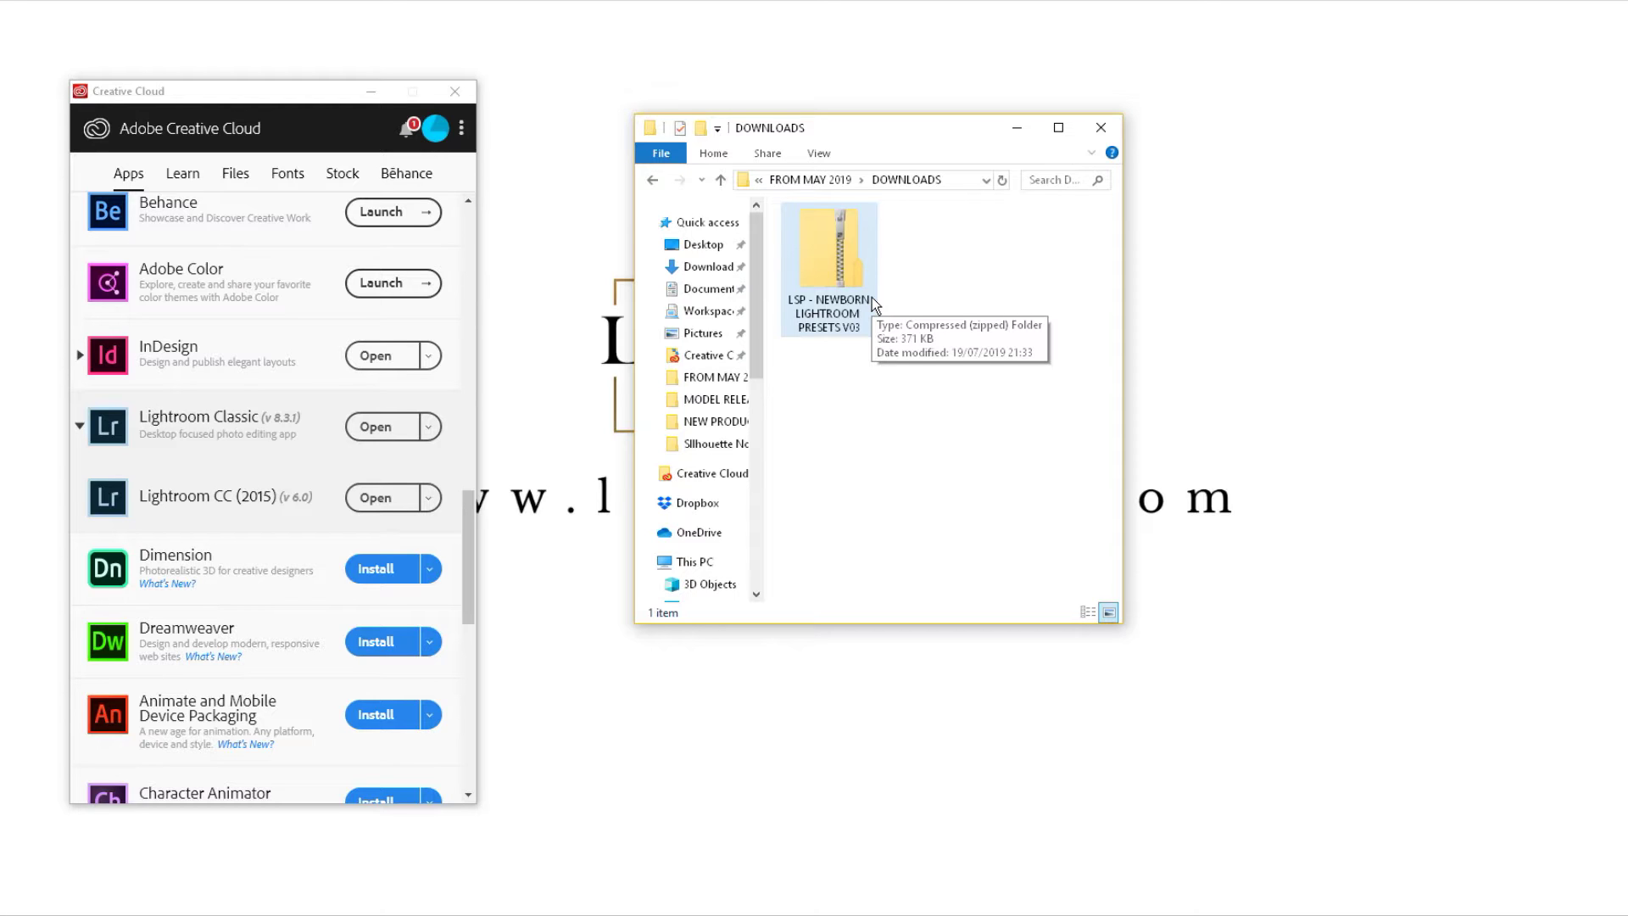
pyautogui.click(1368, 310)
pyautogui.rightClick(828, 253)
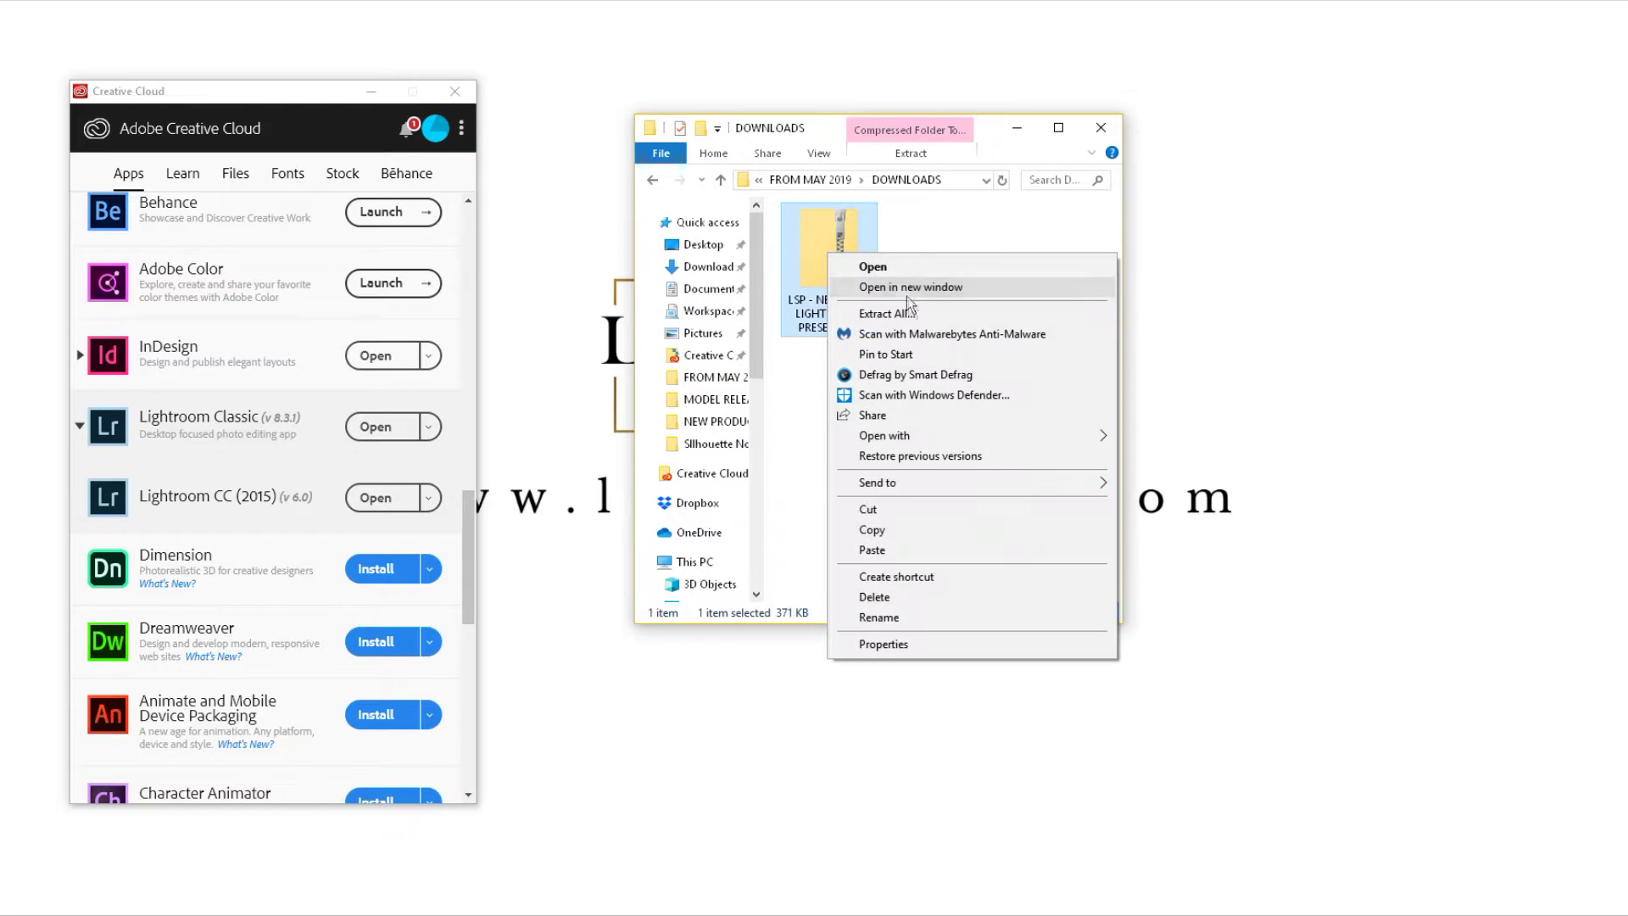
pyautogui.click(909, 312)
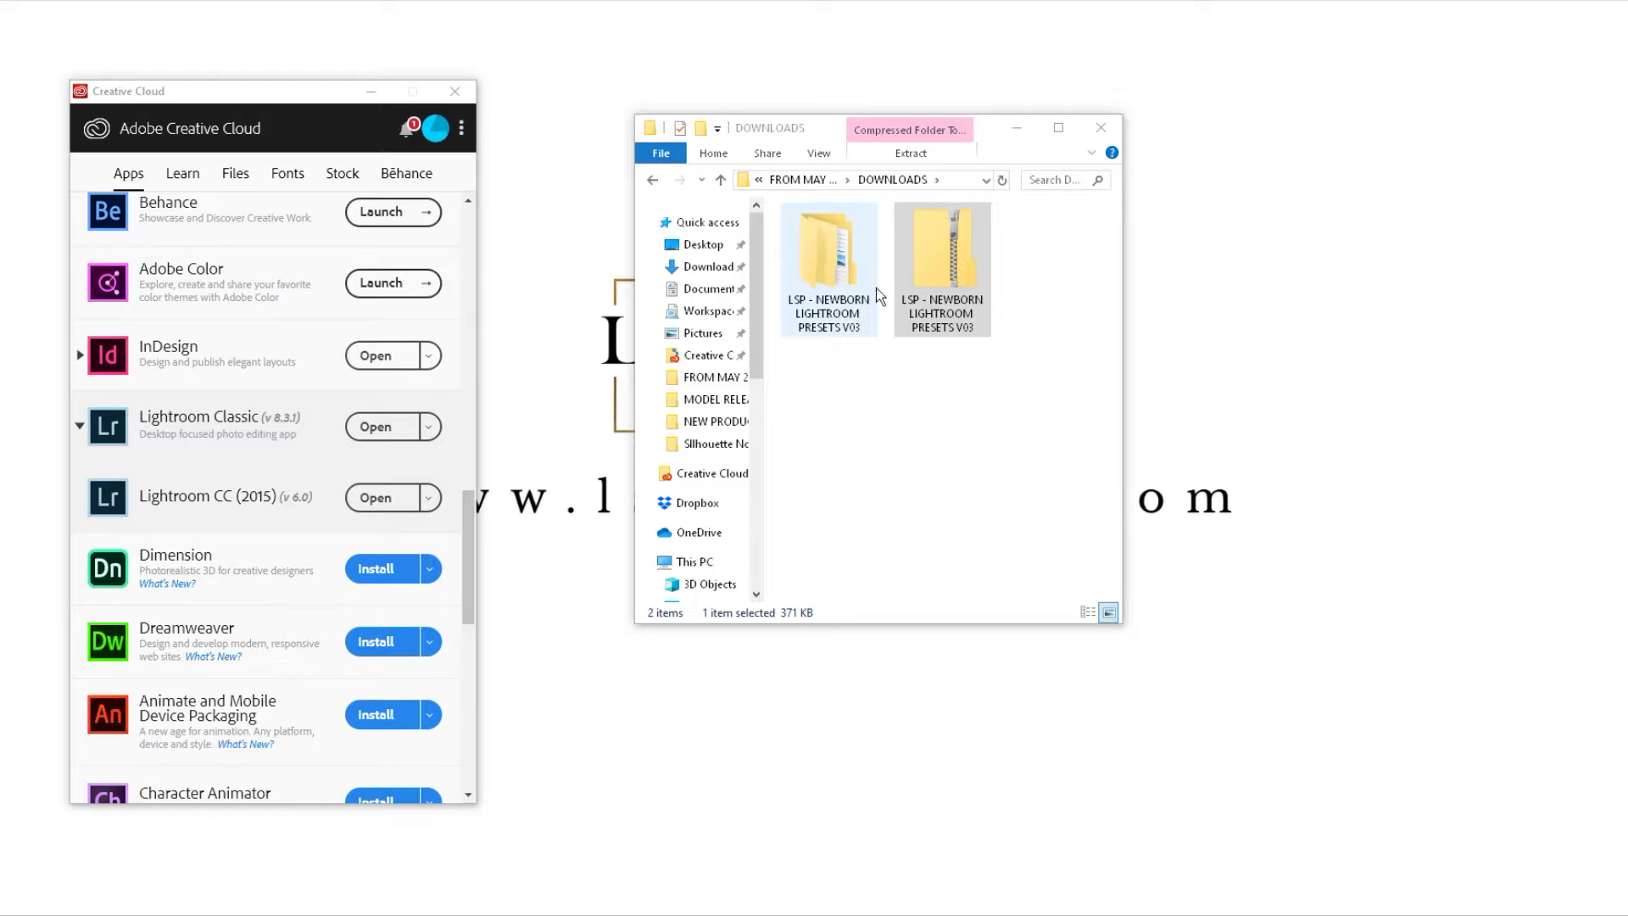
# Look through the extracted folder down to the version folders inside Presets, widen the Name column and minimize the window.
pyautogui.click(819, 247)
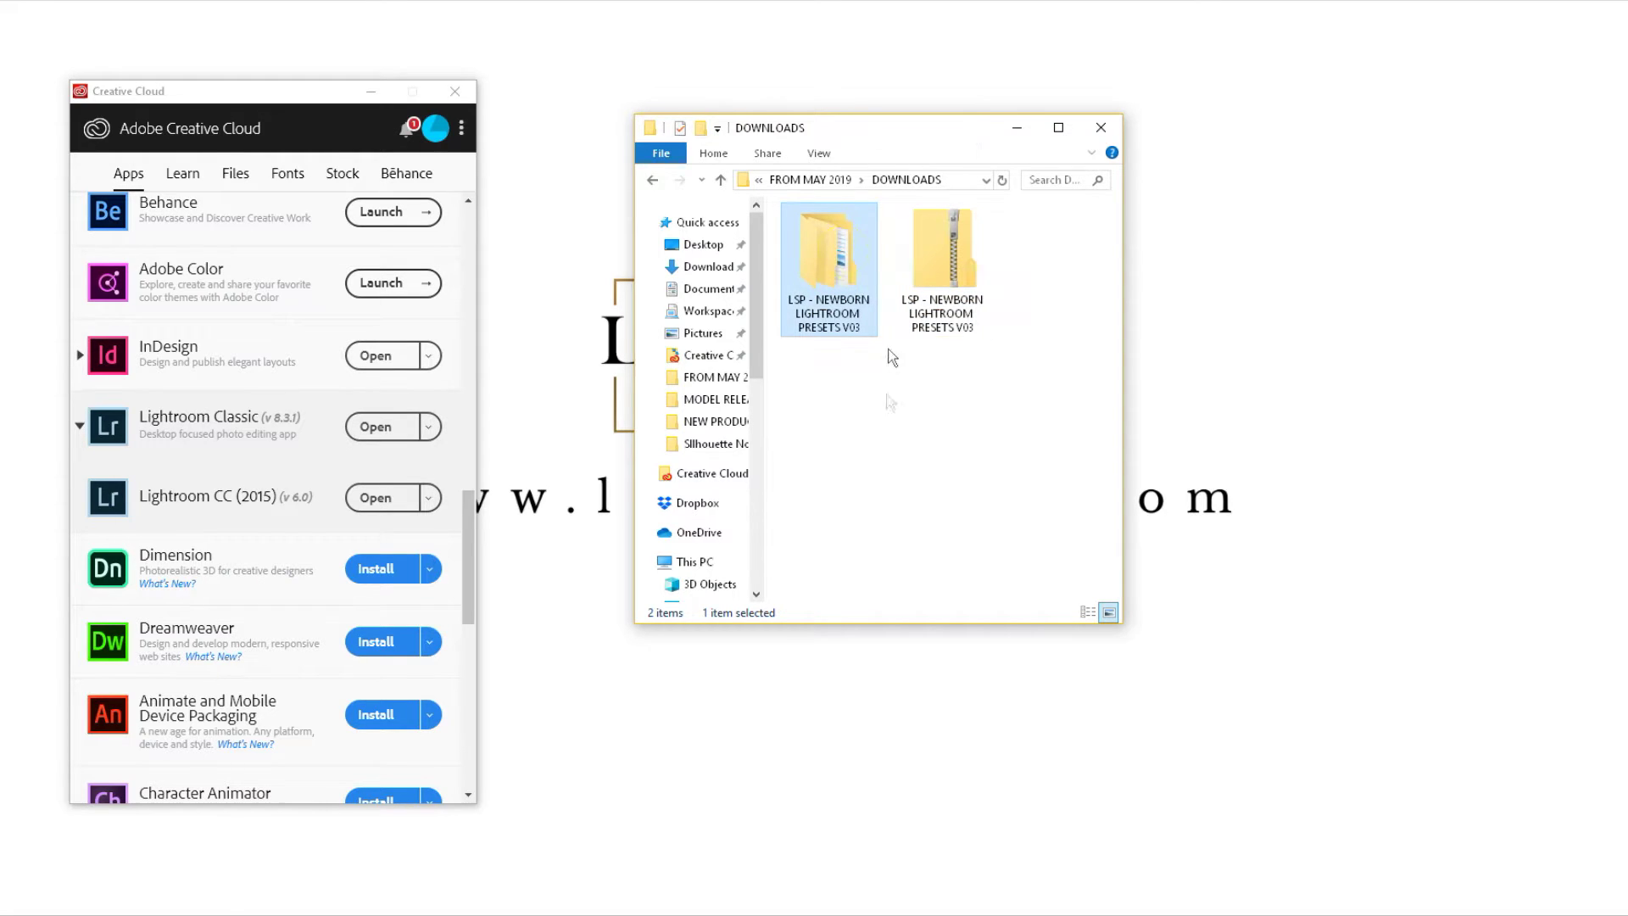
pyautogui.doubleClick(838, 251)
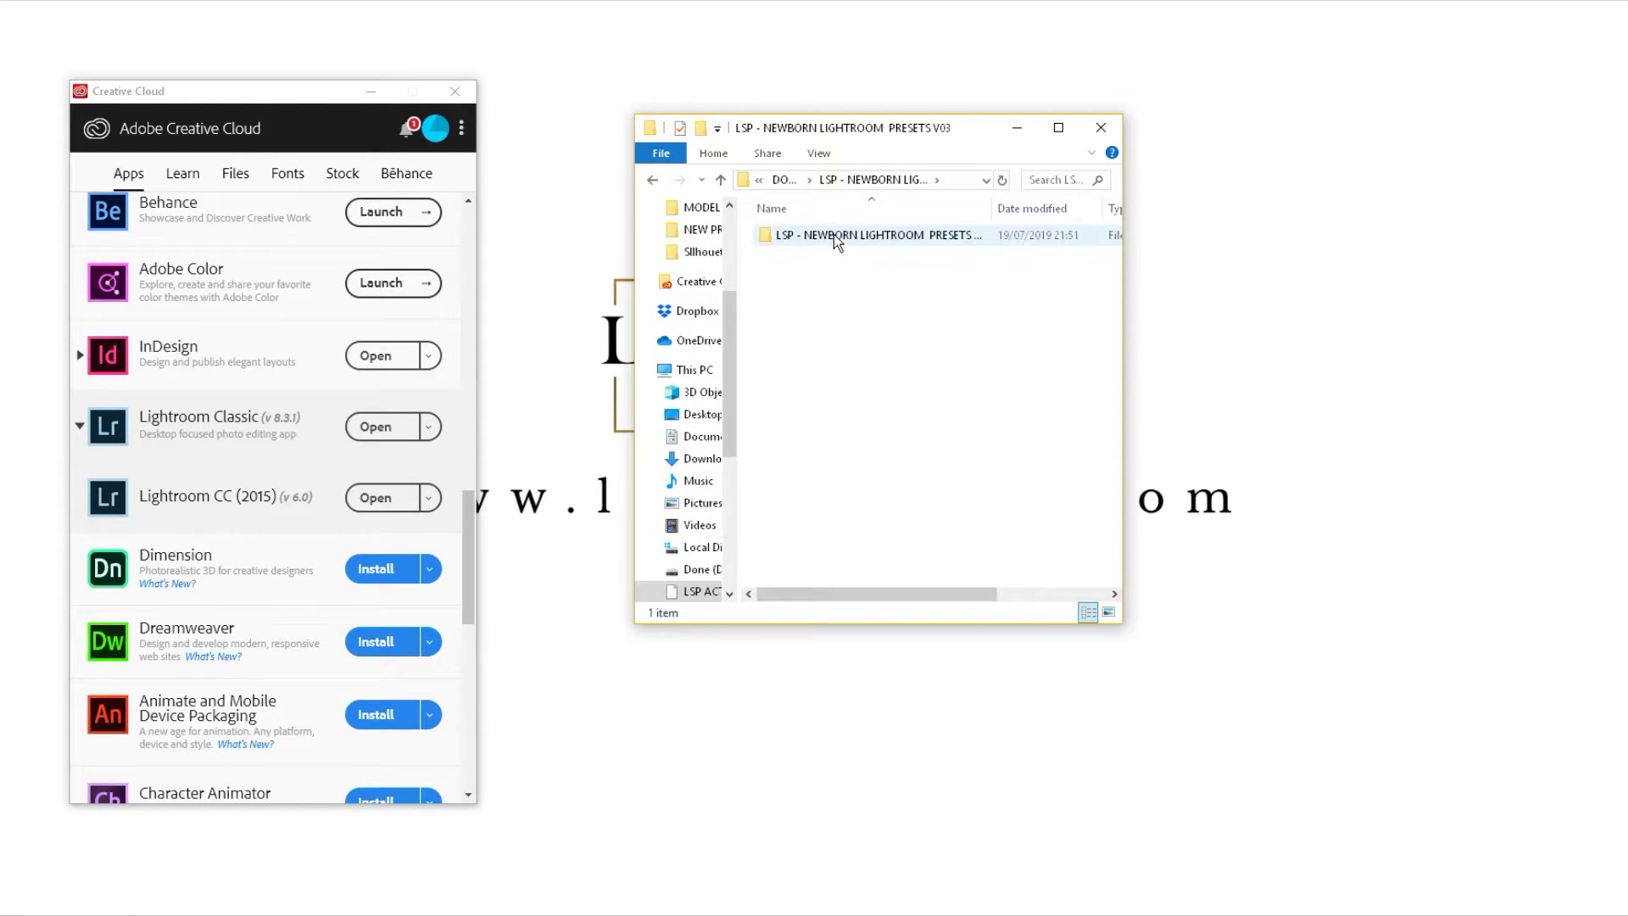
pyautogui.click(964, 240)
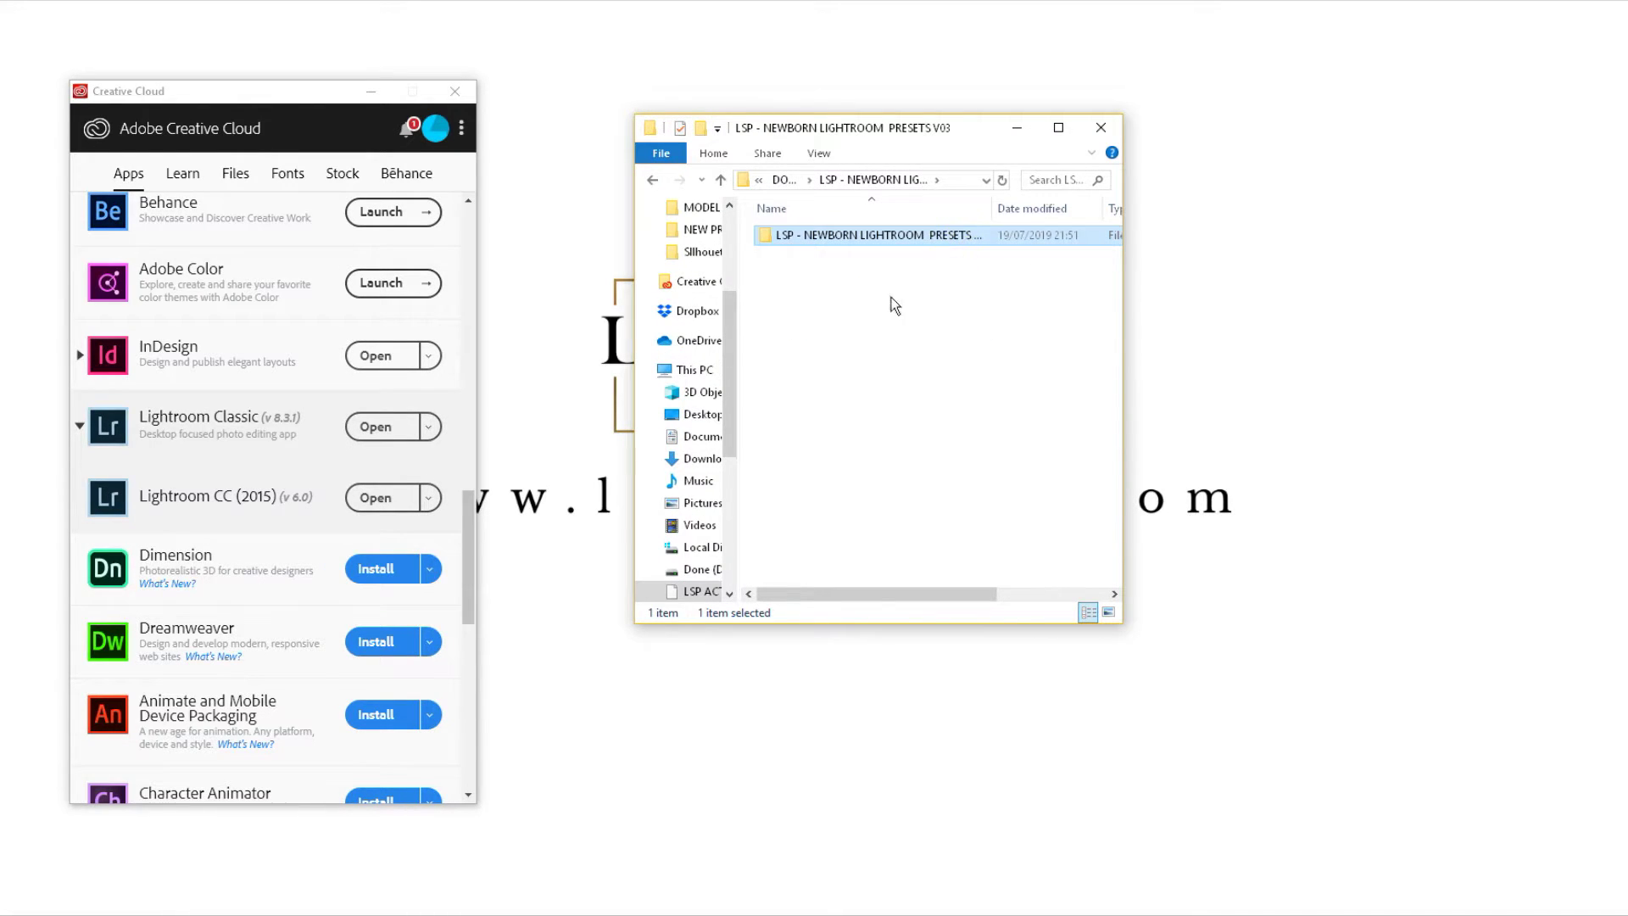
pyautogui.doubleClick(862, 232)
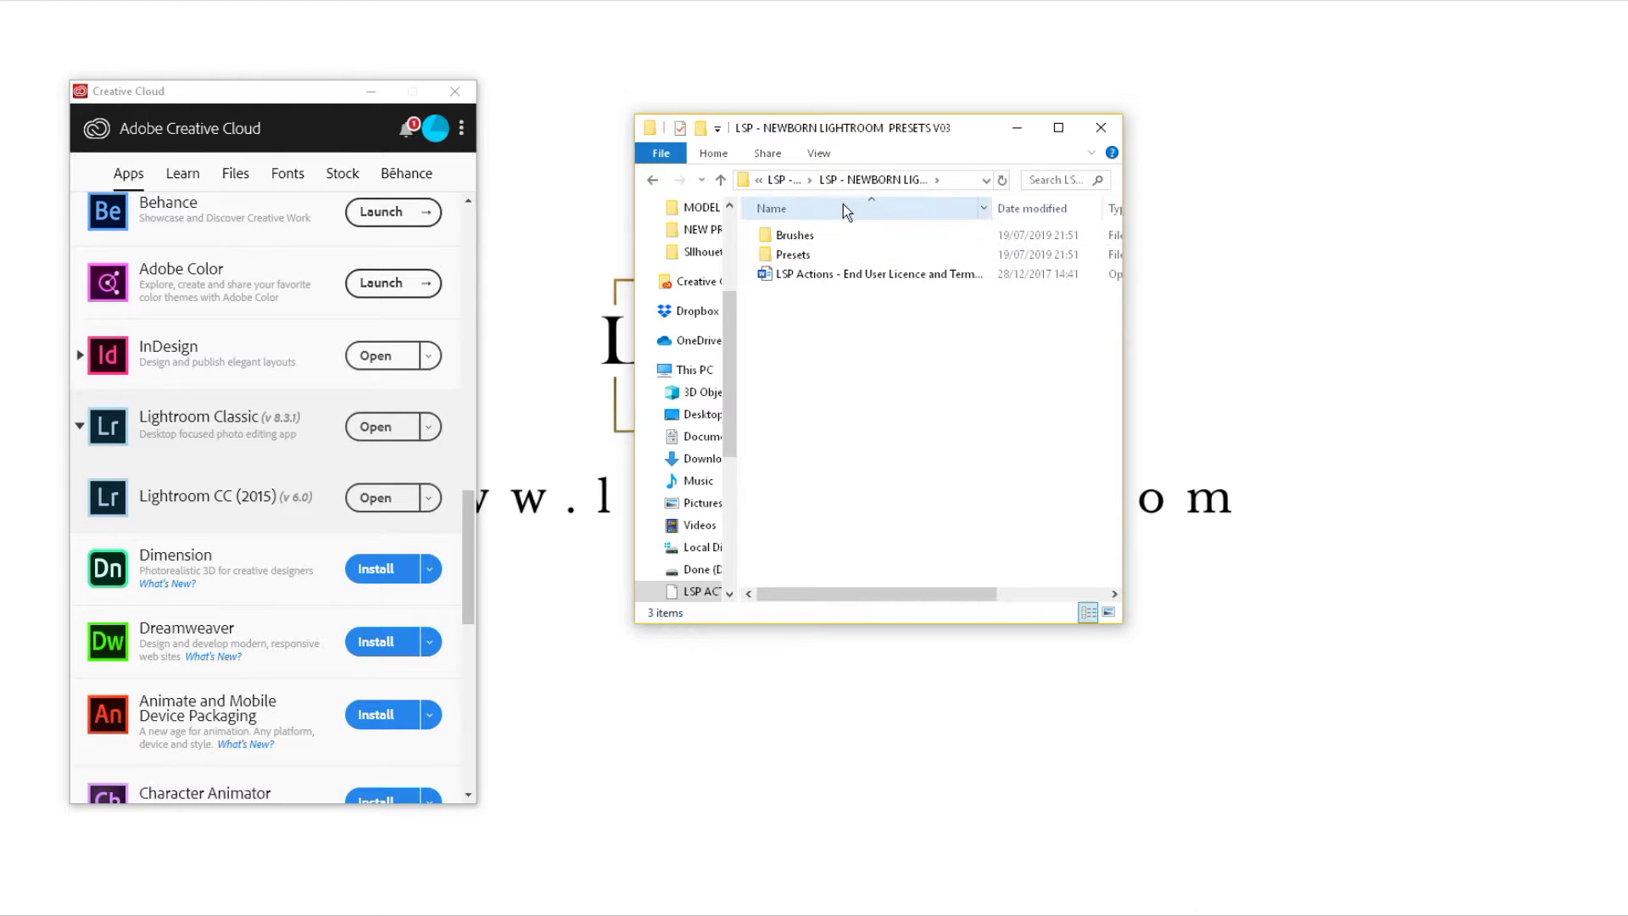
pyautogui.click(827, 255)
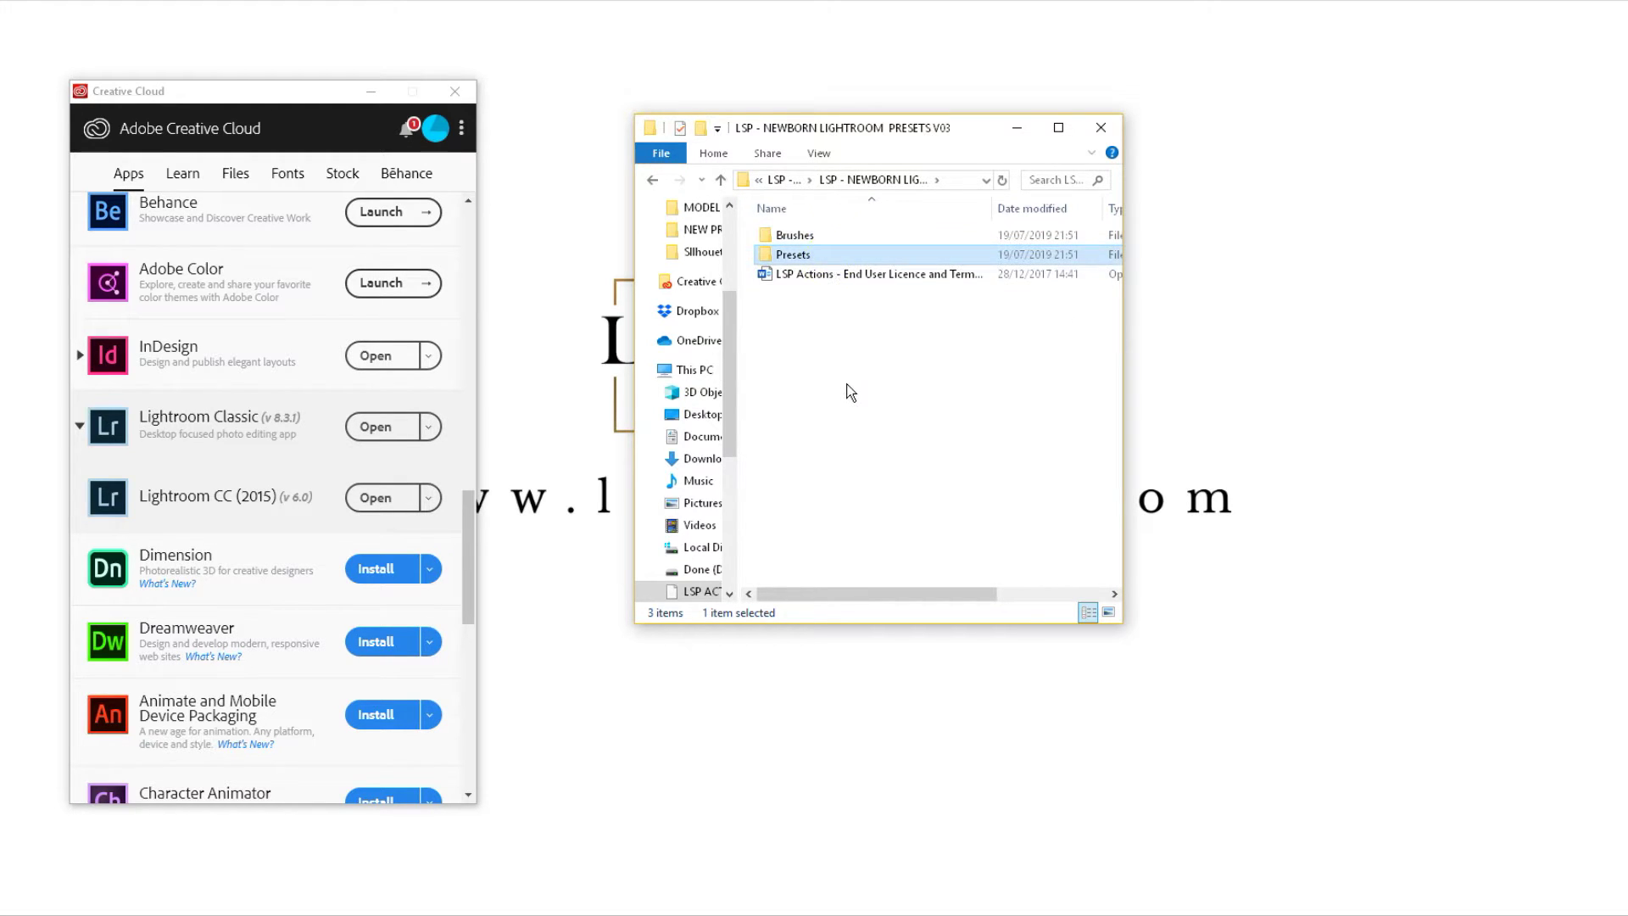
pyautogui.doubleClick(843, 254)
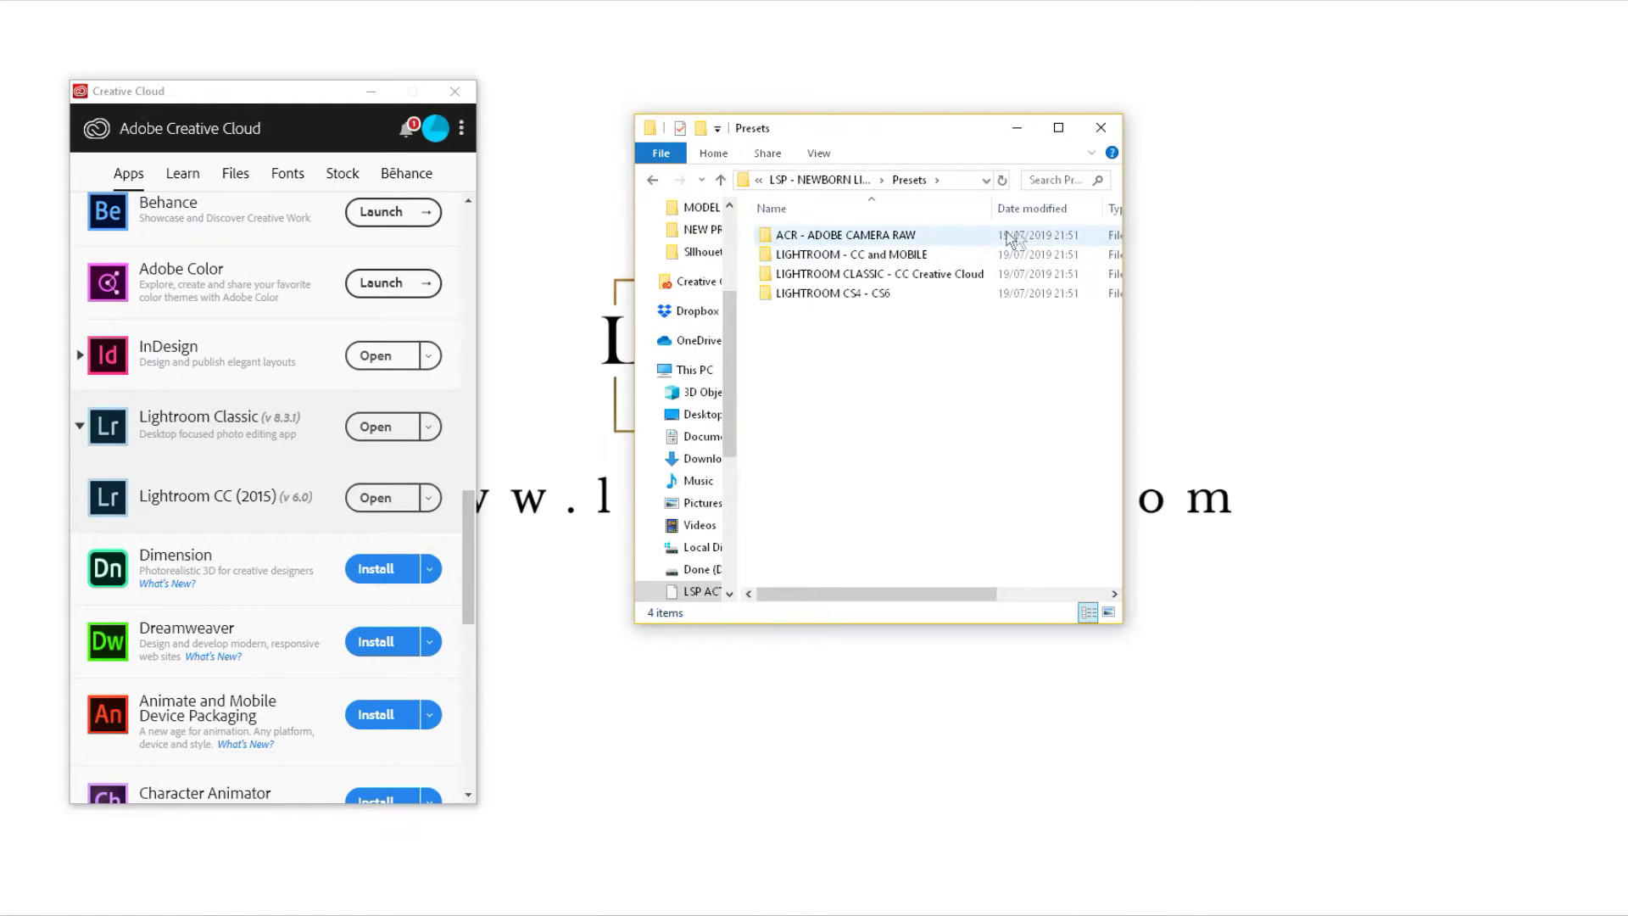
pyautogui.moveTo(991, 209)
pyautogui.mouseDown()
pyautogui.moveTo(1051, 214)
pyautogui.moveTo(1013, 217)
pyautogui.mouseUp()
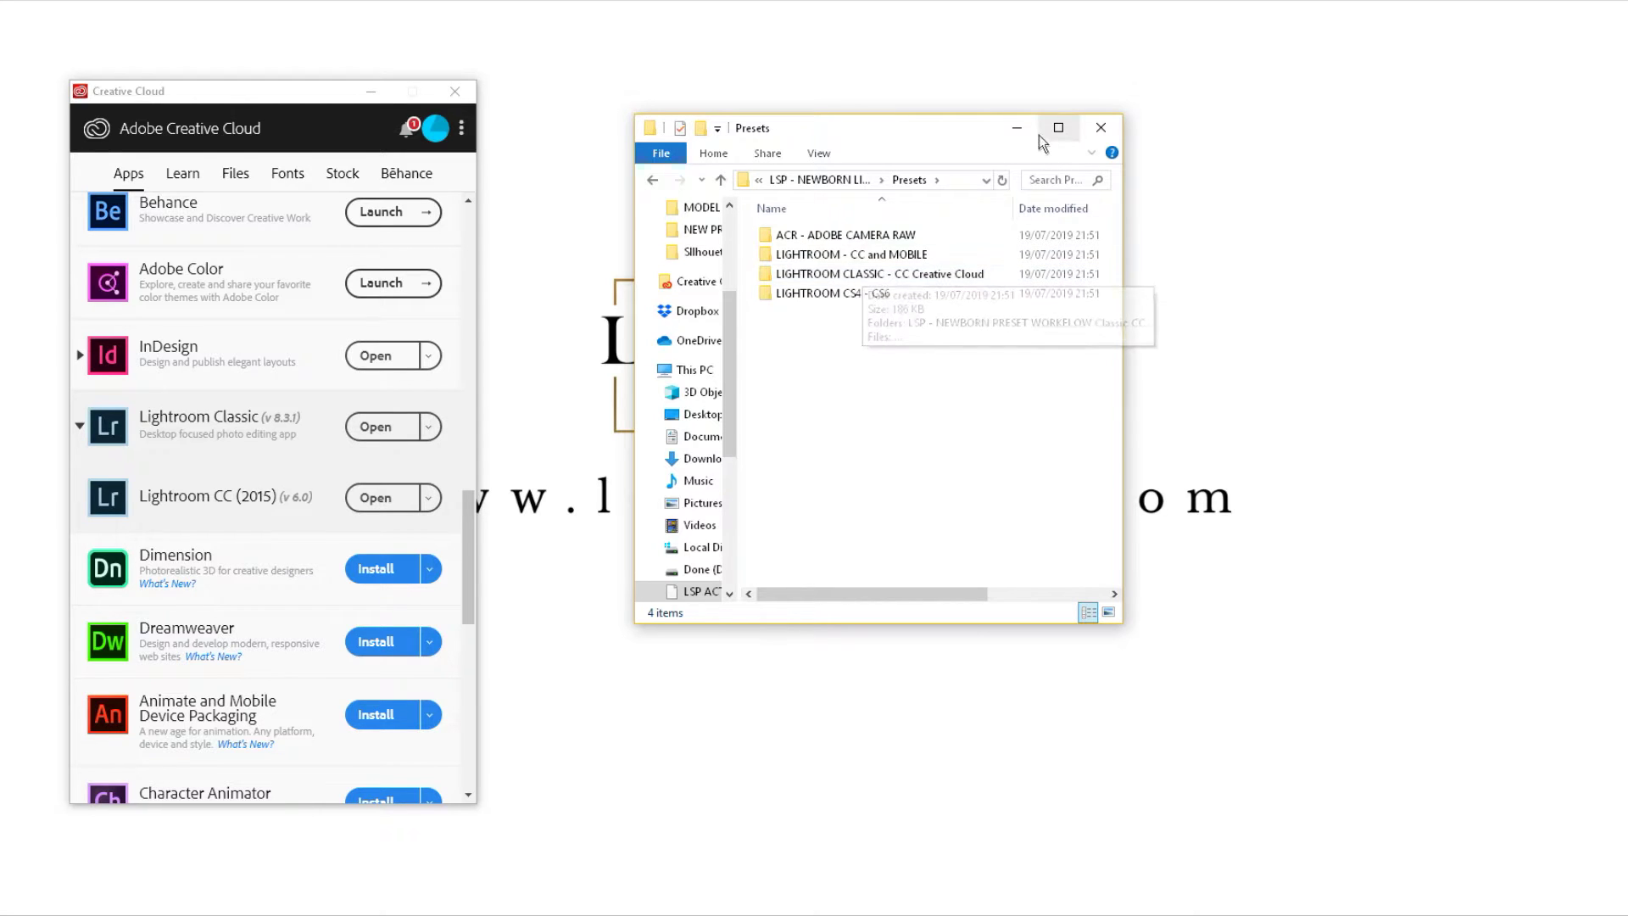
pyautogui.click(1018, 128)
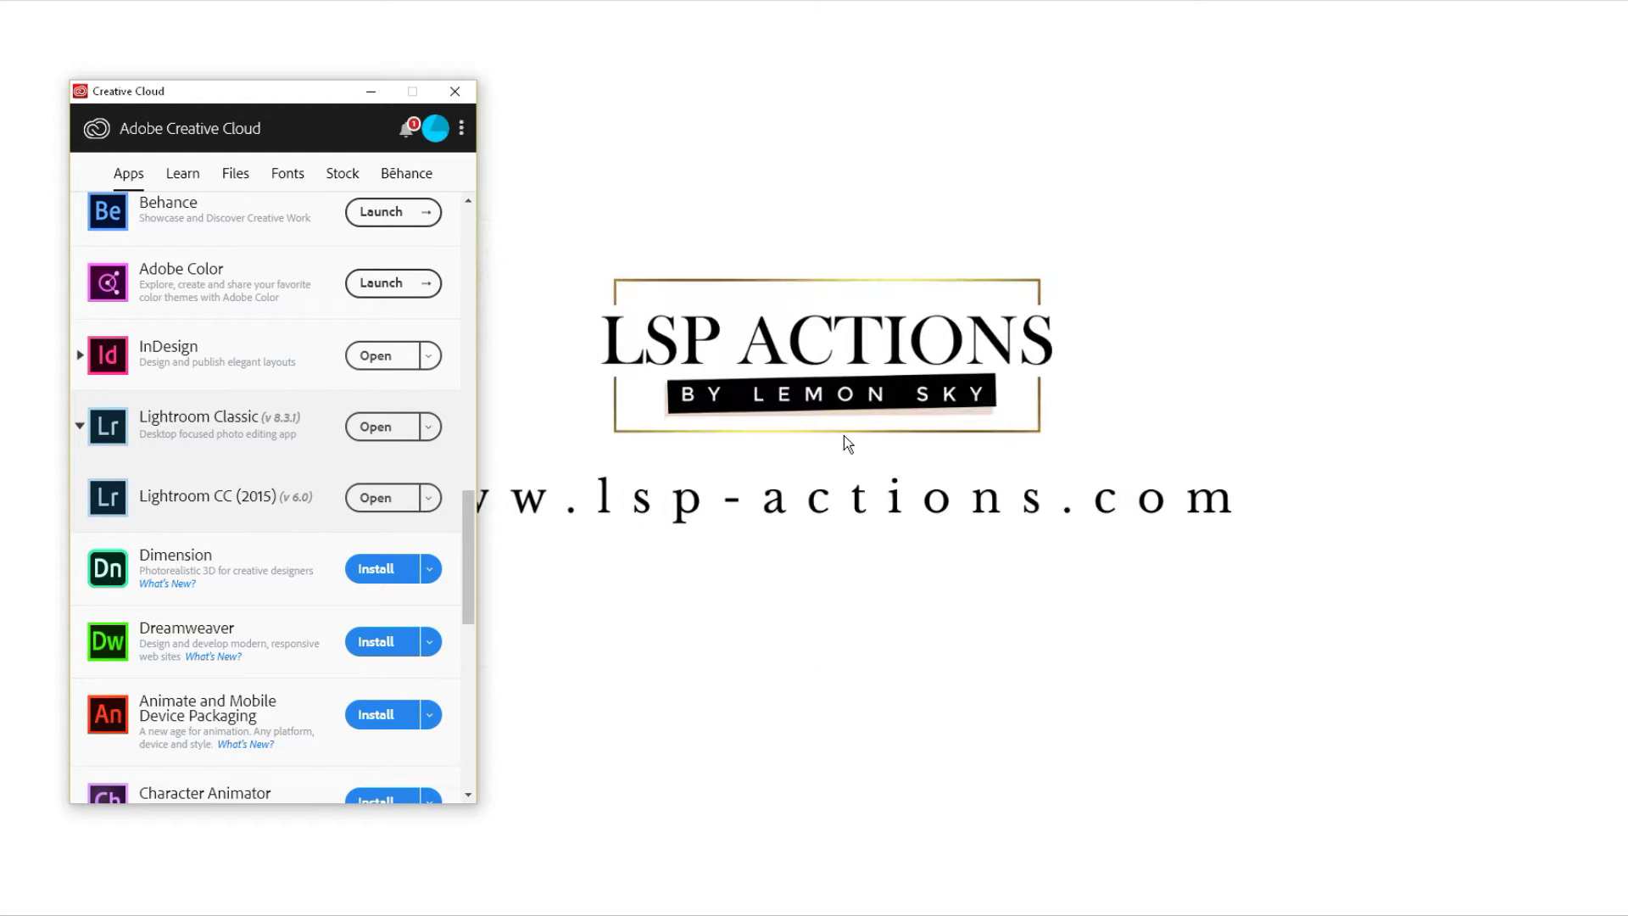
# Launch Lightroom Classic from Creative Cloud and show the photo LSP_7224.NEF in the Develop module.
pyautogui.click(378, 428)
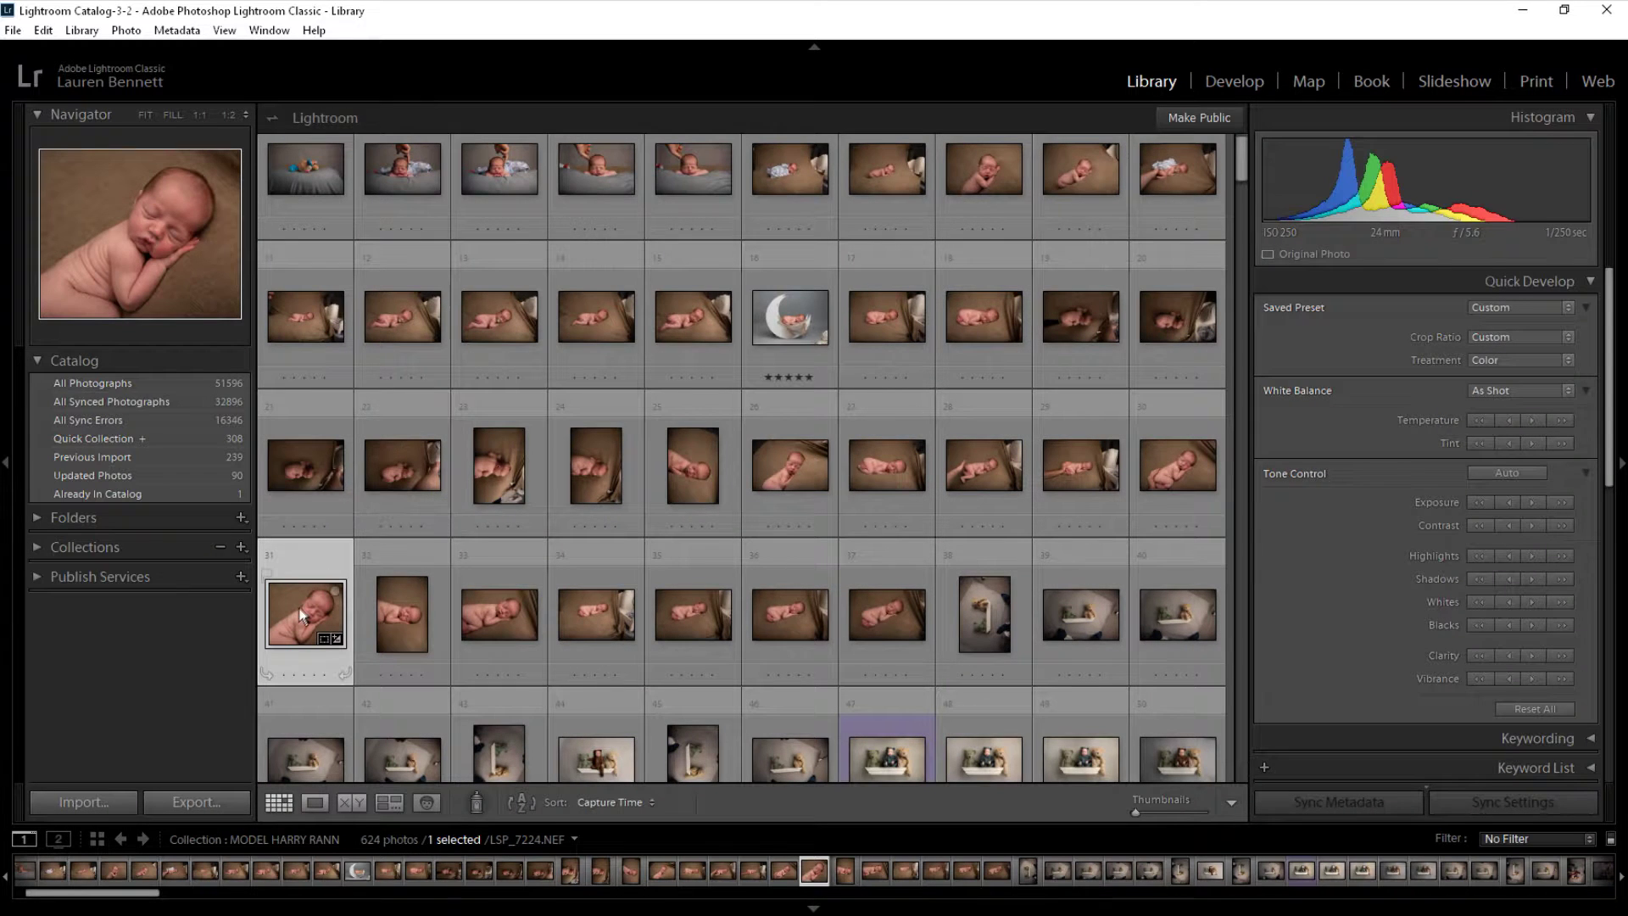
pyautogui.click(1235, 83)
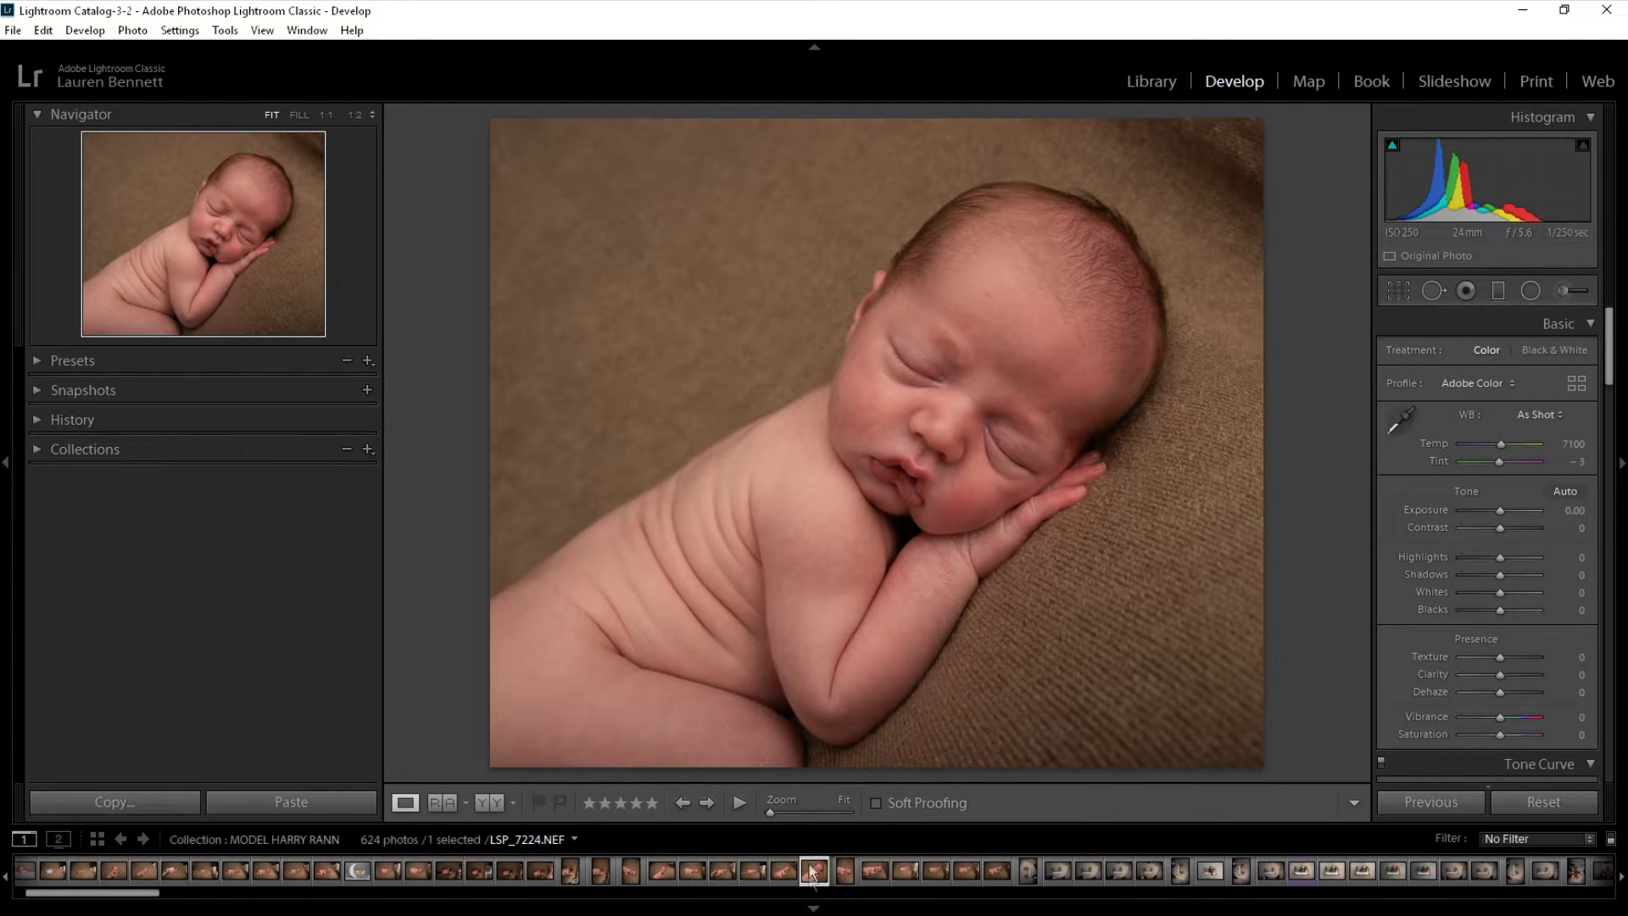
pyautogui.click(844, 871)
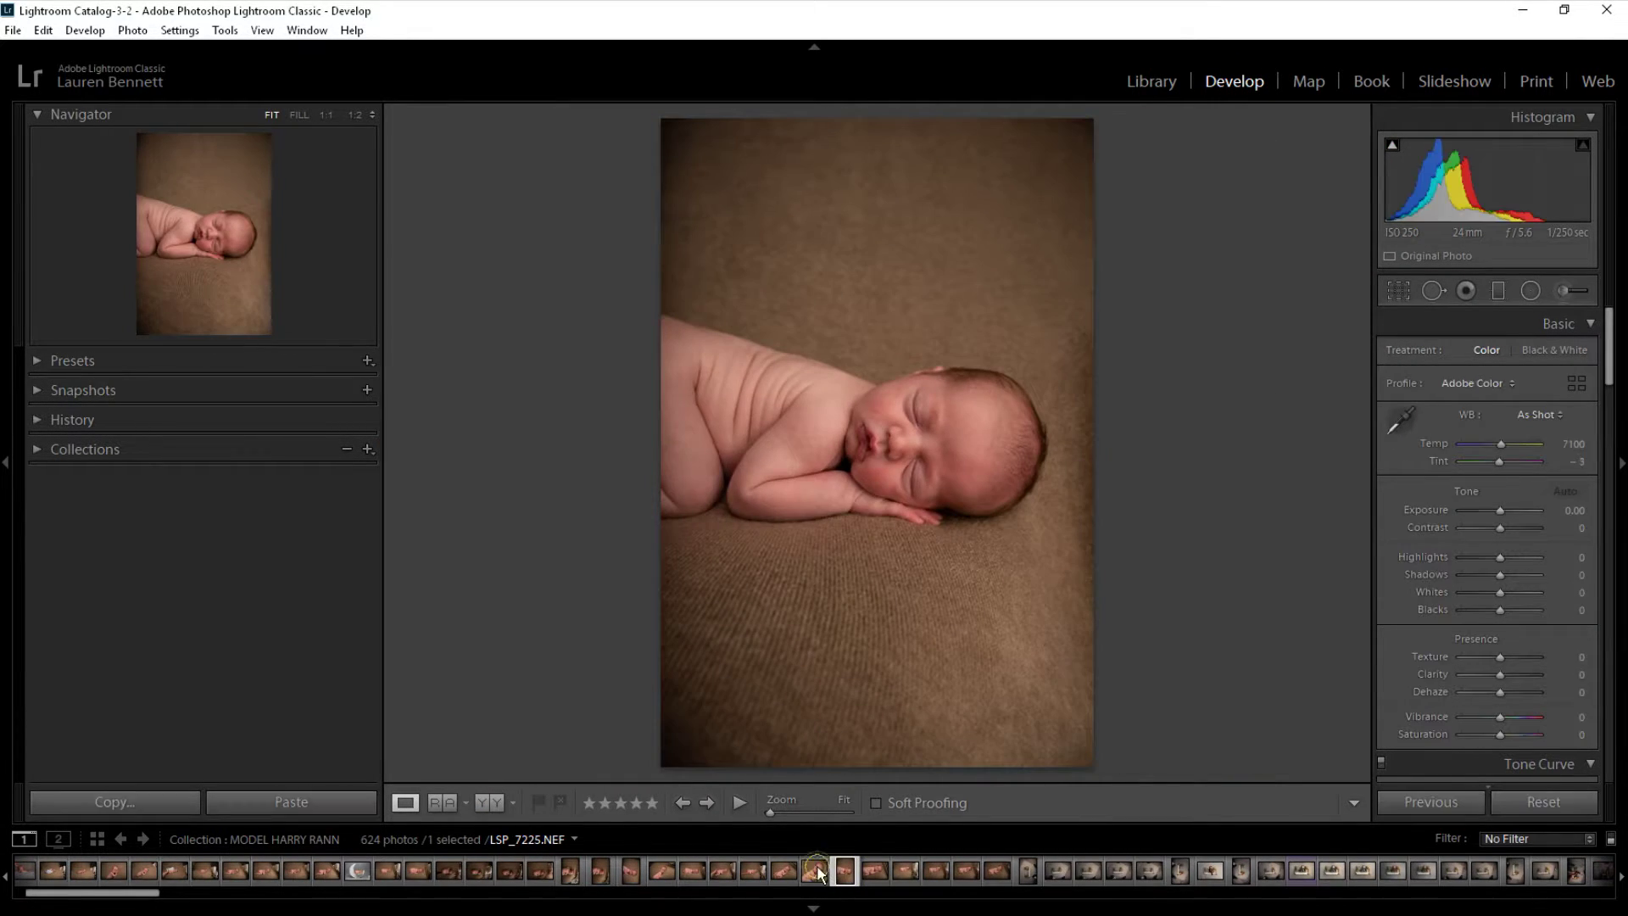
pyautogui.press('Left')
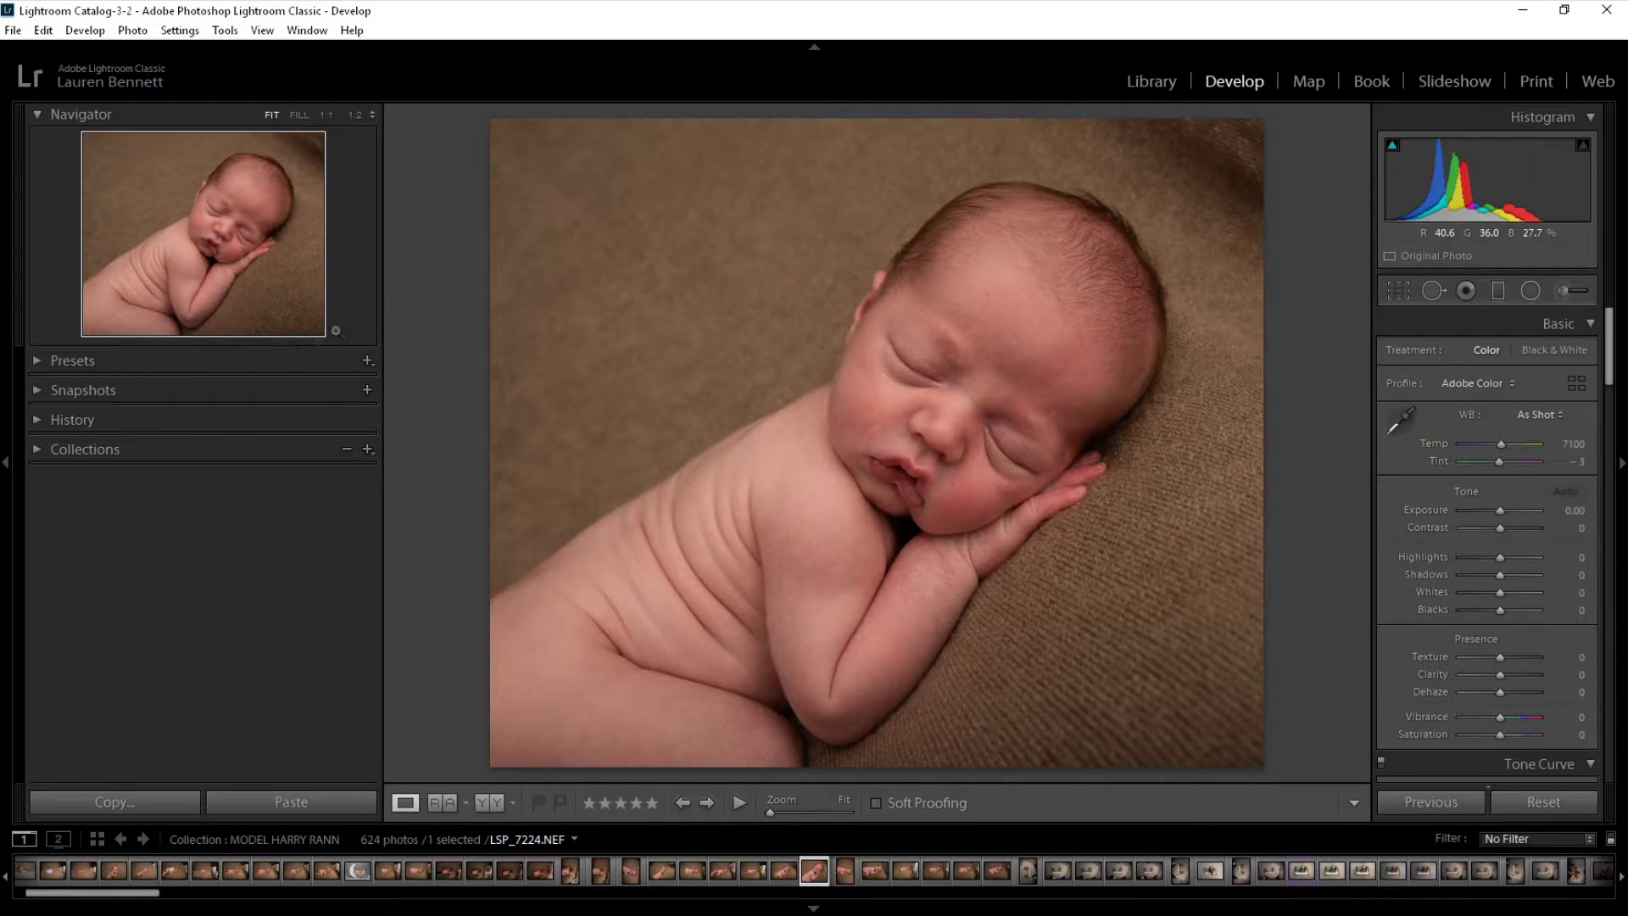
# Expand the presets and rename the User Presets group to My Presets.
pyautogui.click(37, 358)
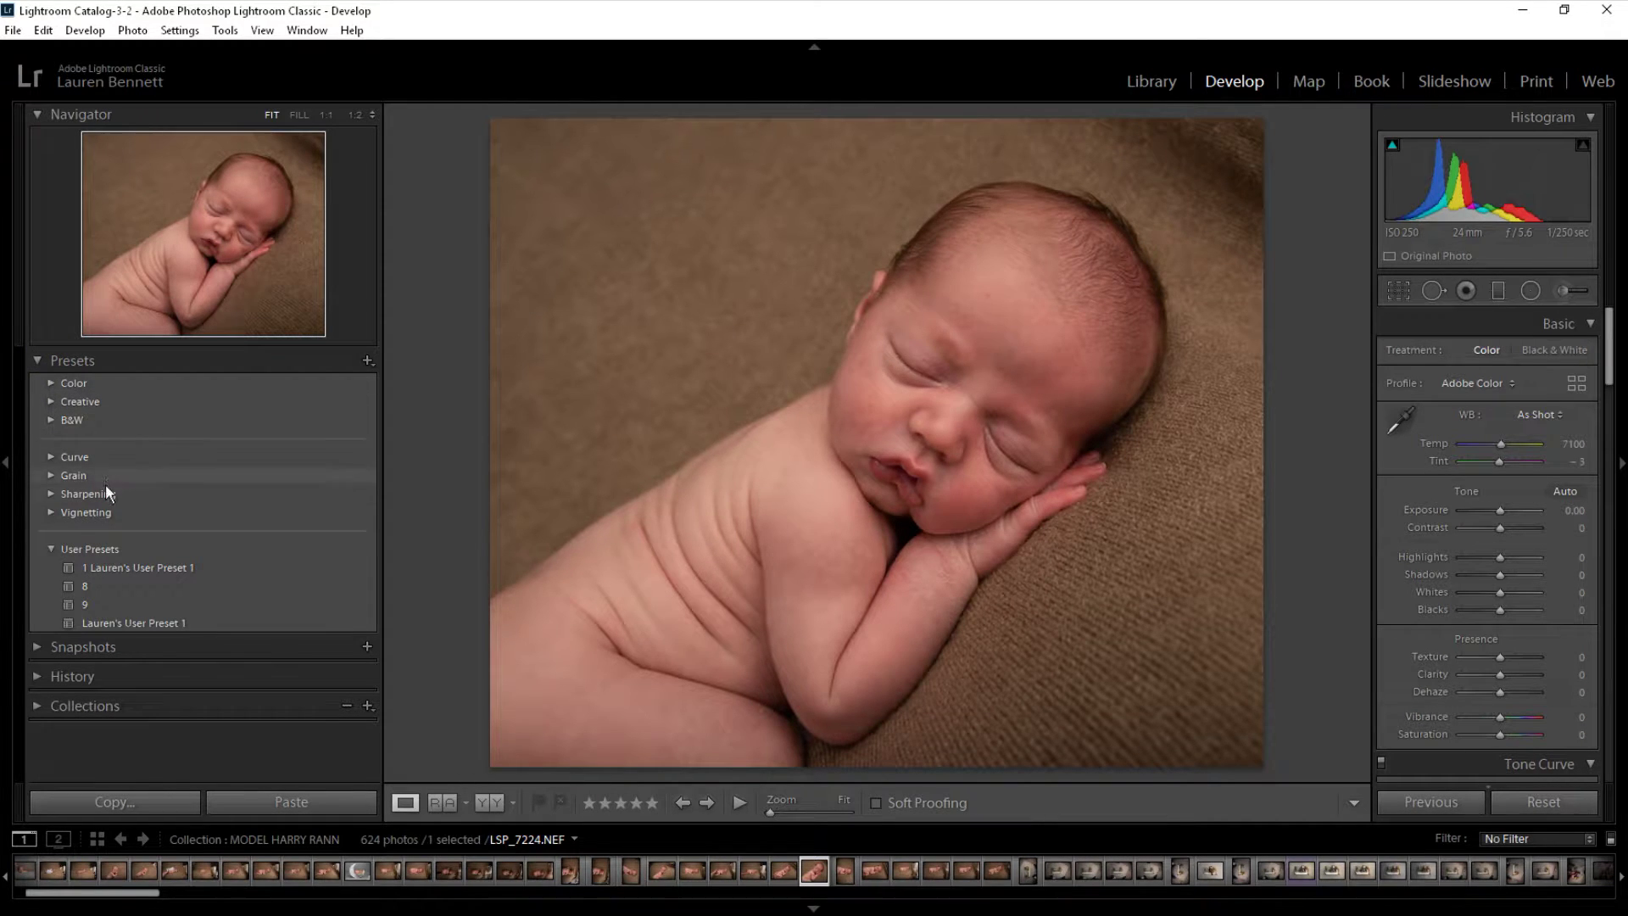
pyautogui.click(111, 549)
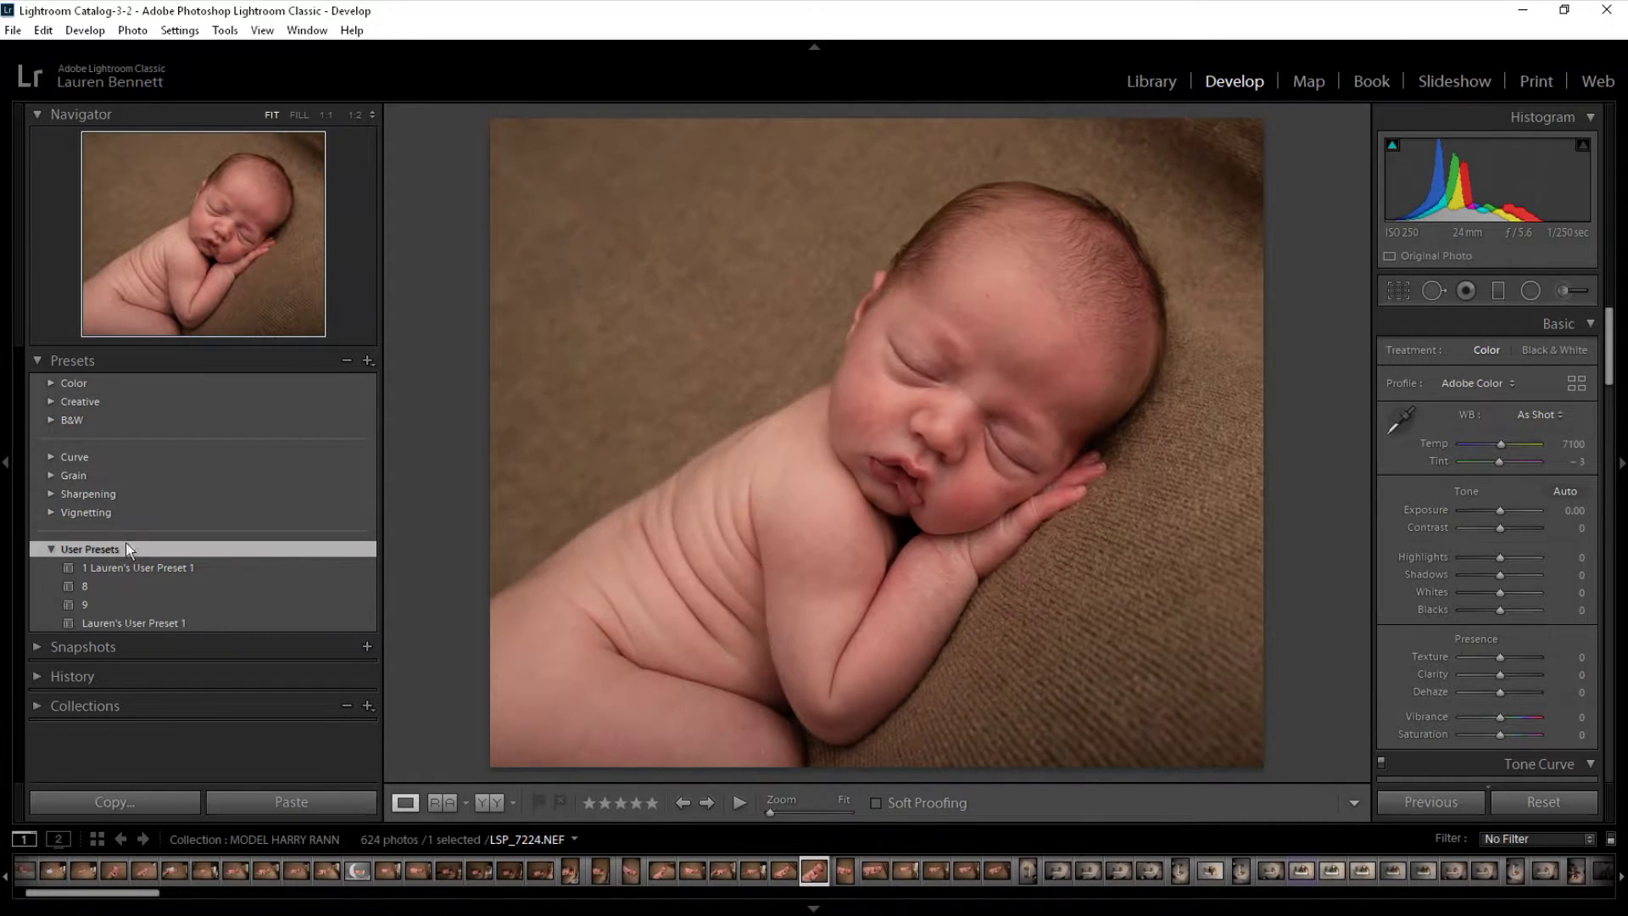
pyautogui.rightClick(112, 549)
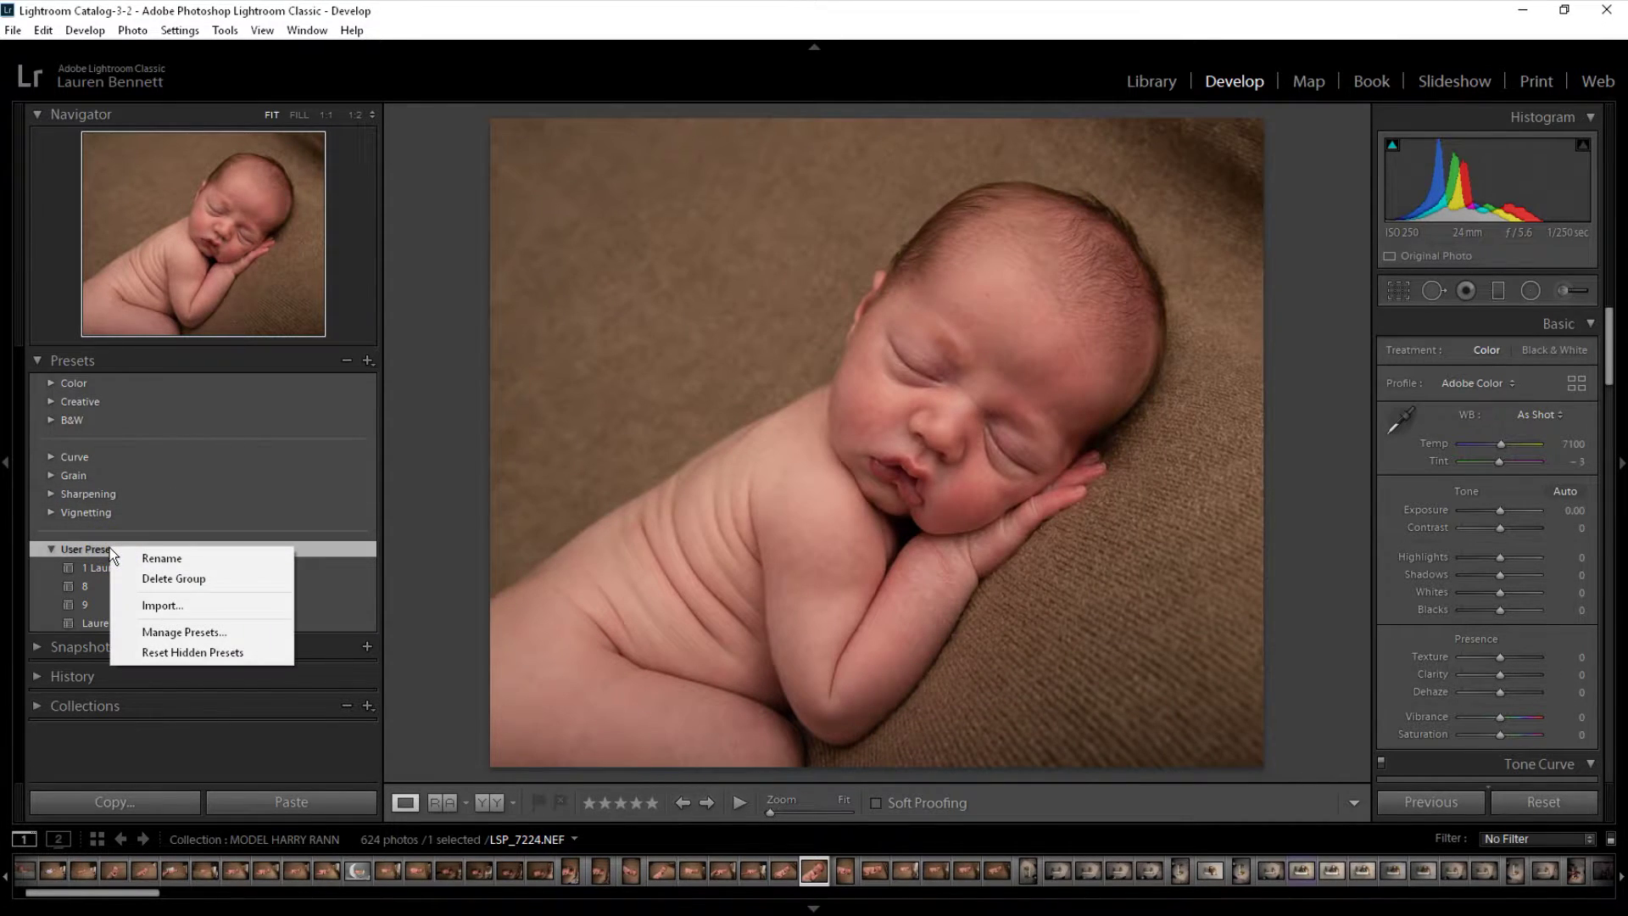
pyautogui.click(163, 561)
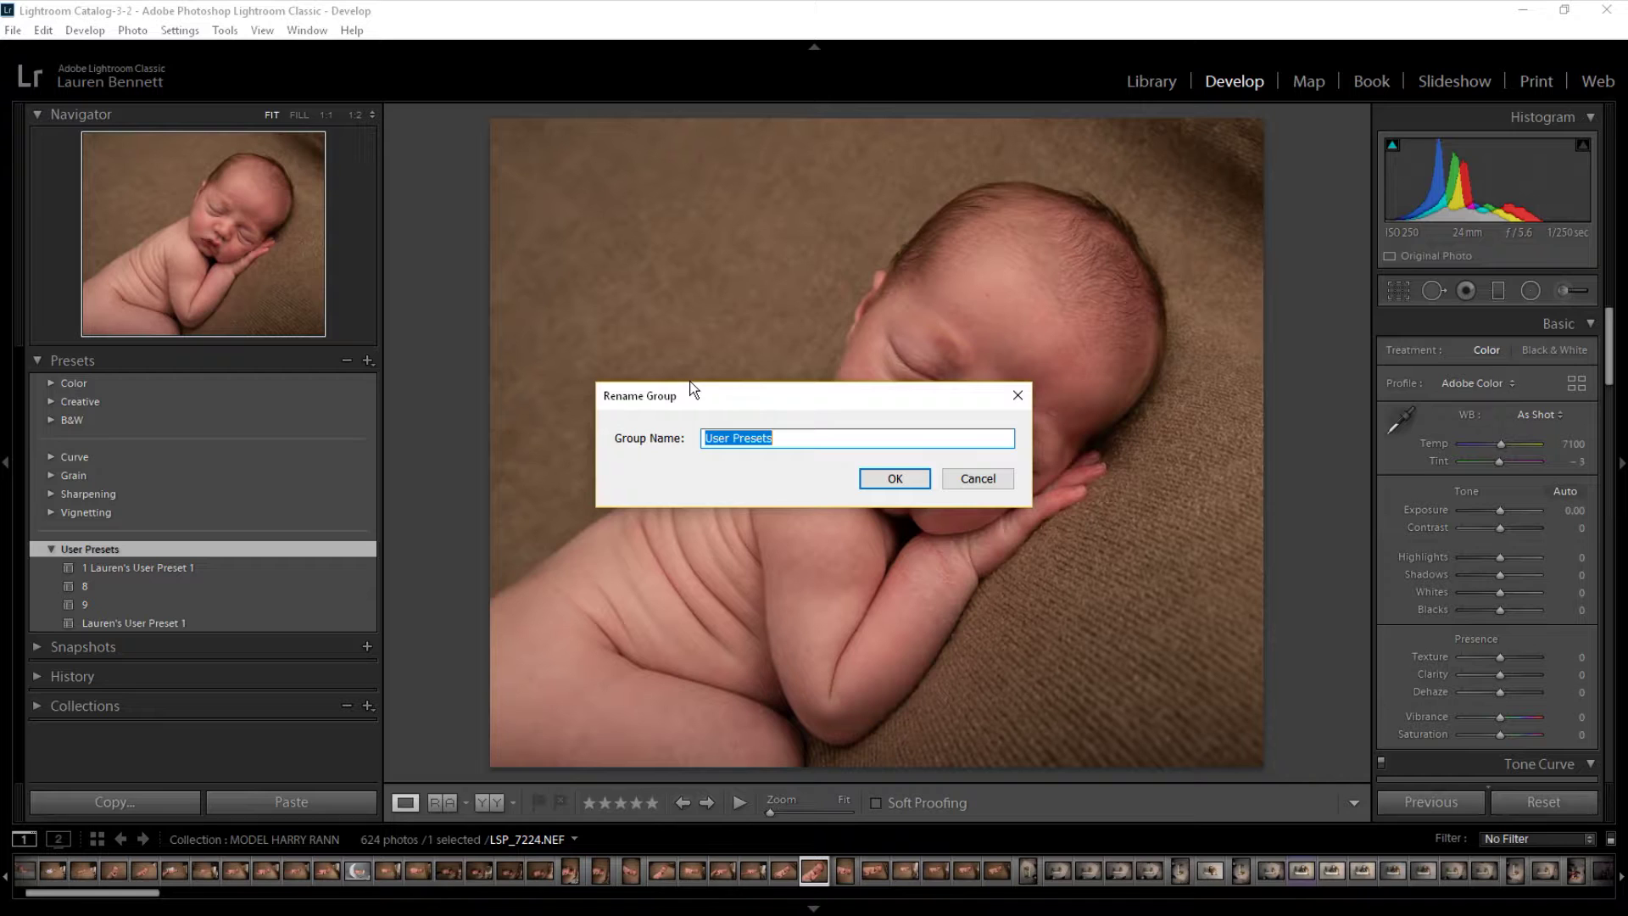
pyautogui.write('My Pr')
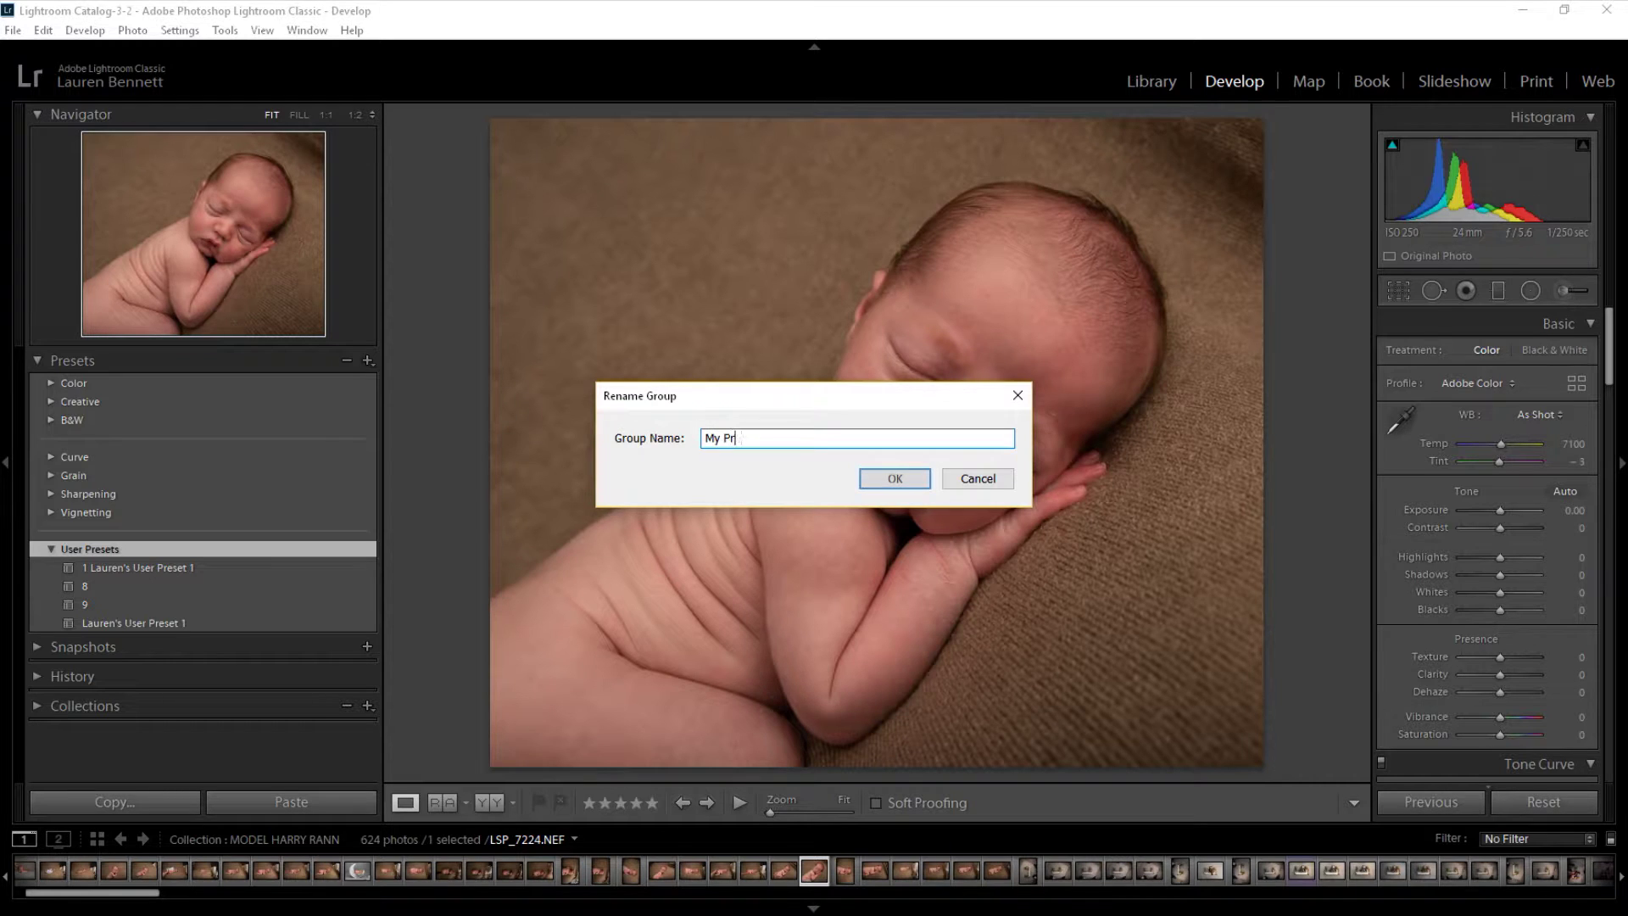
pyautogui.write('esets')
pyautogui.press('Return')
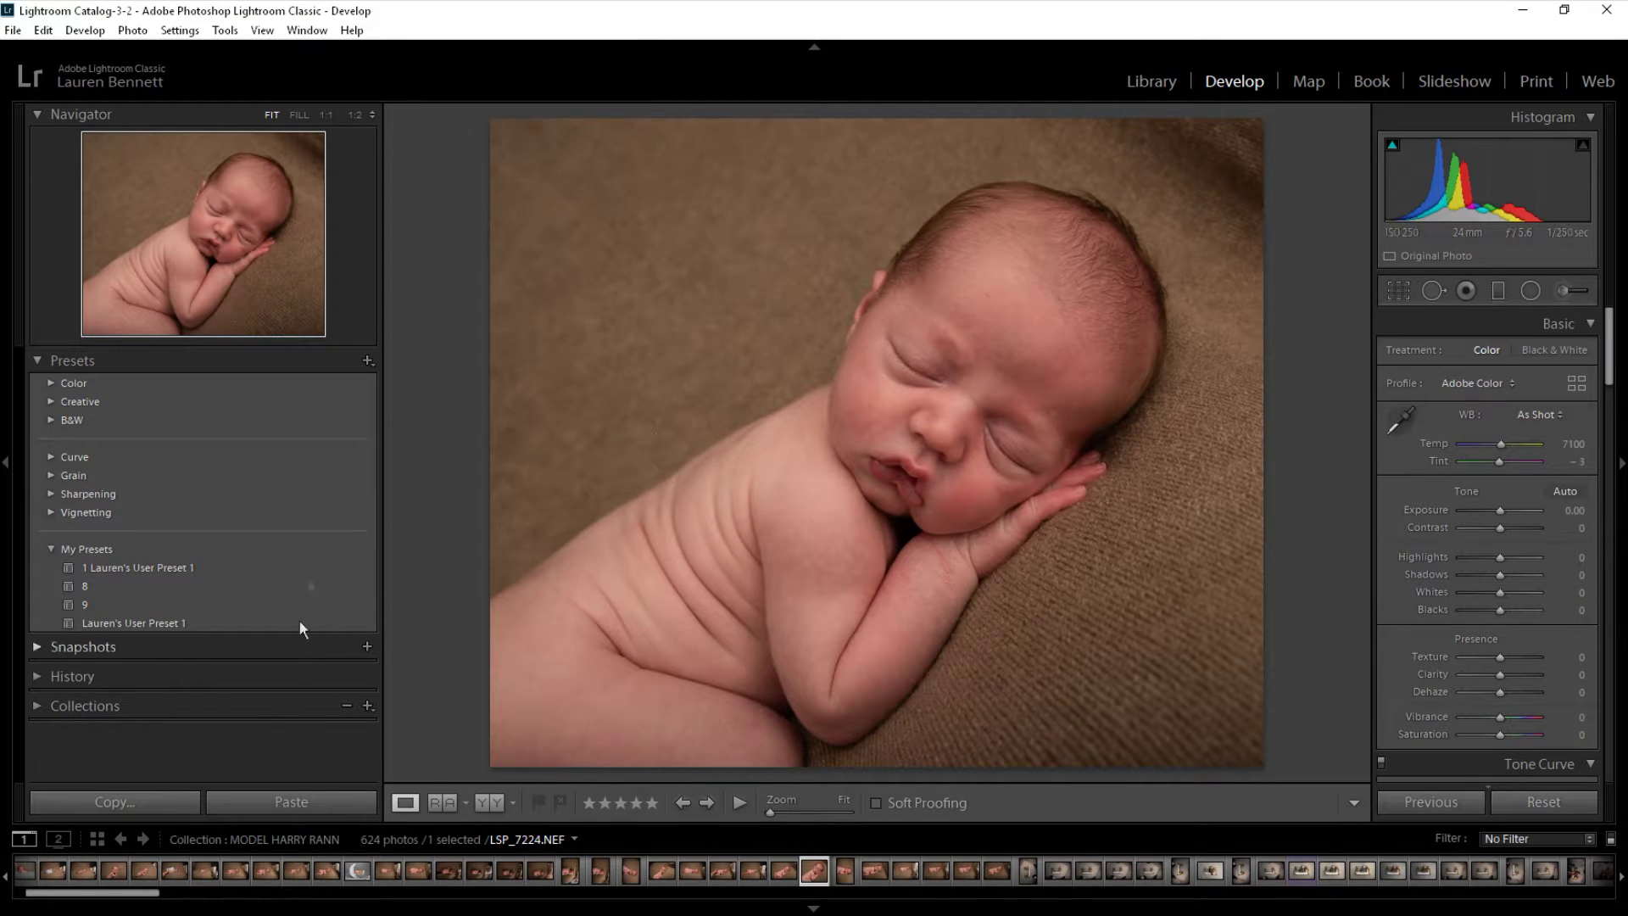
# Start a preset import and browse through Presets and LIGHTROOM CLASSIC - CC Creative Cloud to the LSP - NEWBORN PRESET WORKFLOW Classic CC folder.
pyautogui.click(367, 359)
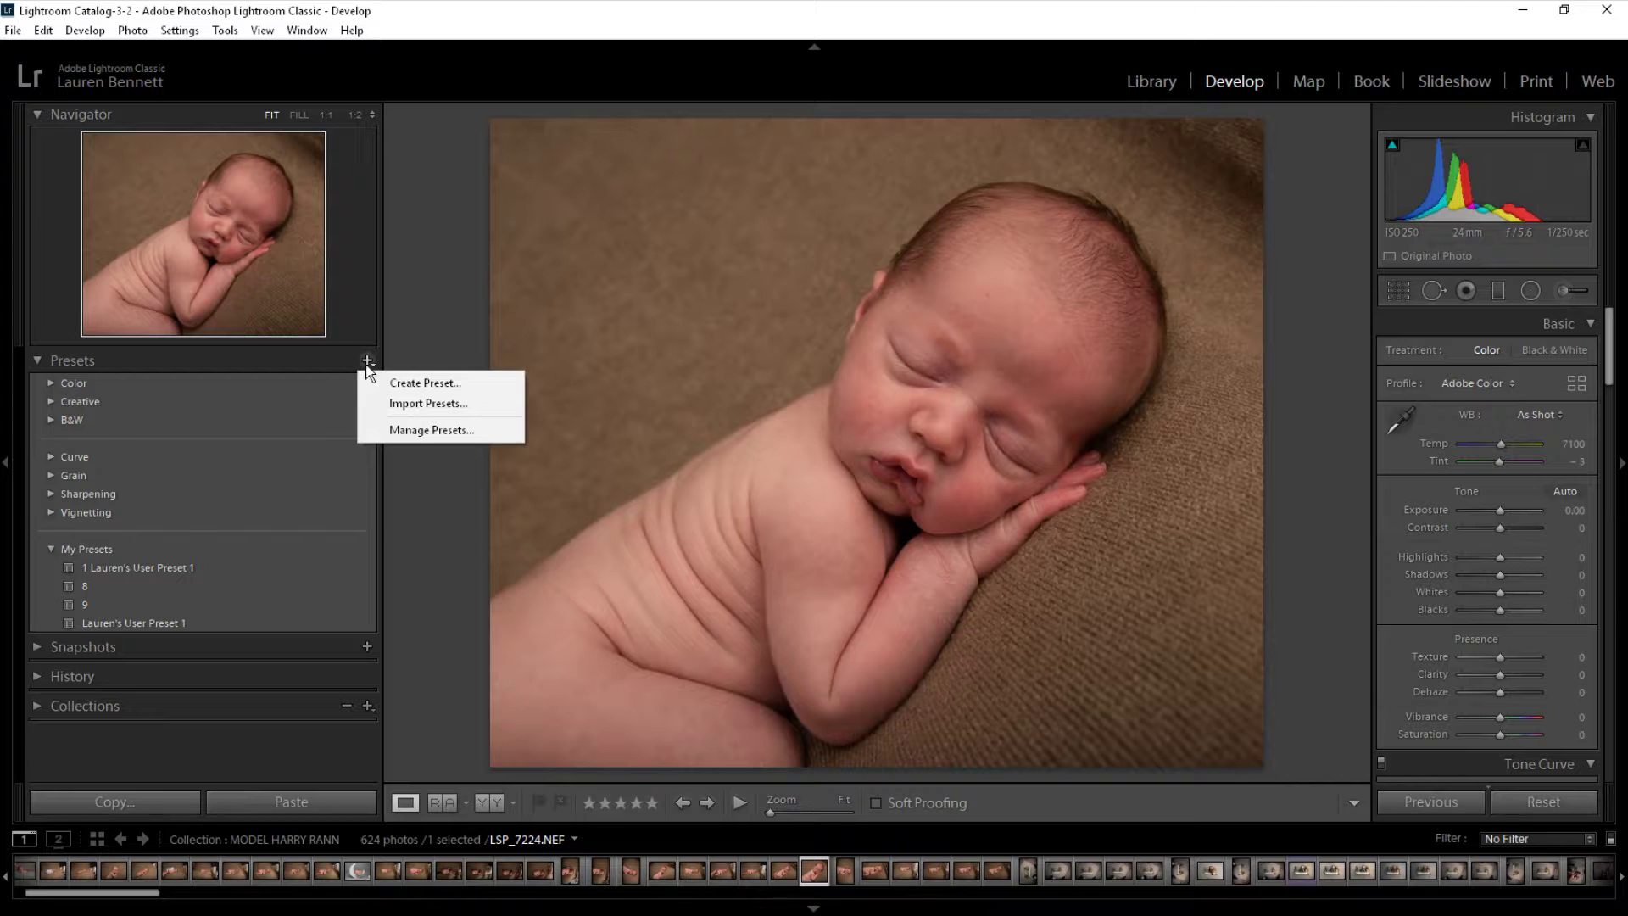
pyautogui.click(425, 405)
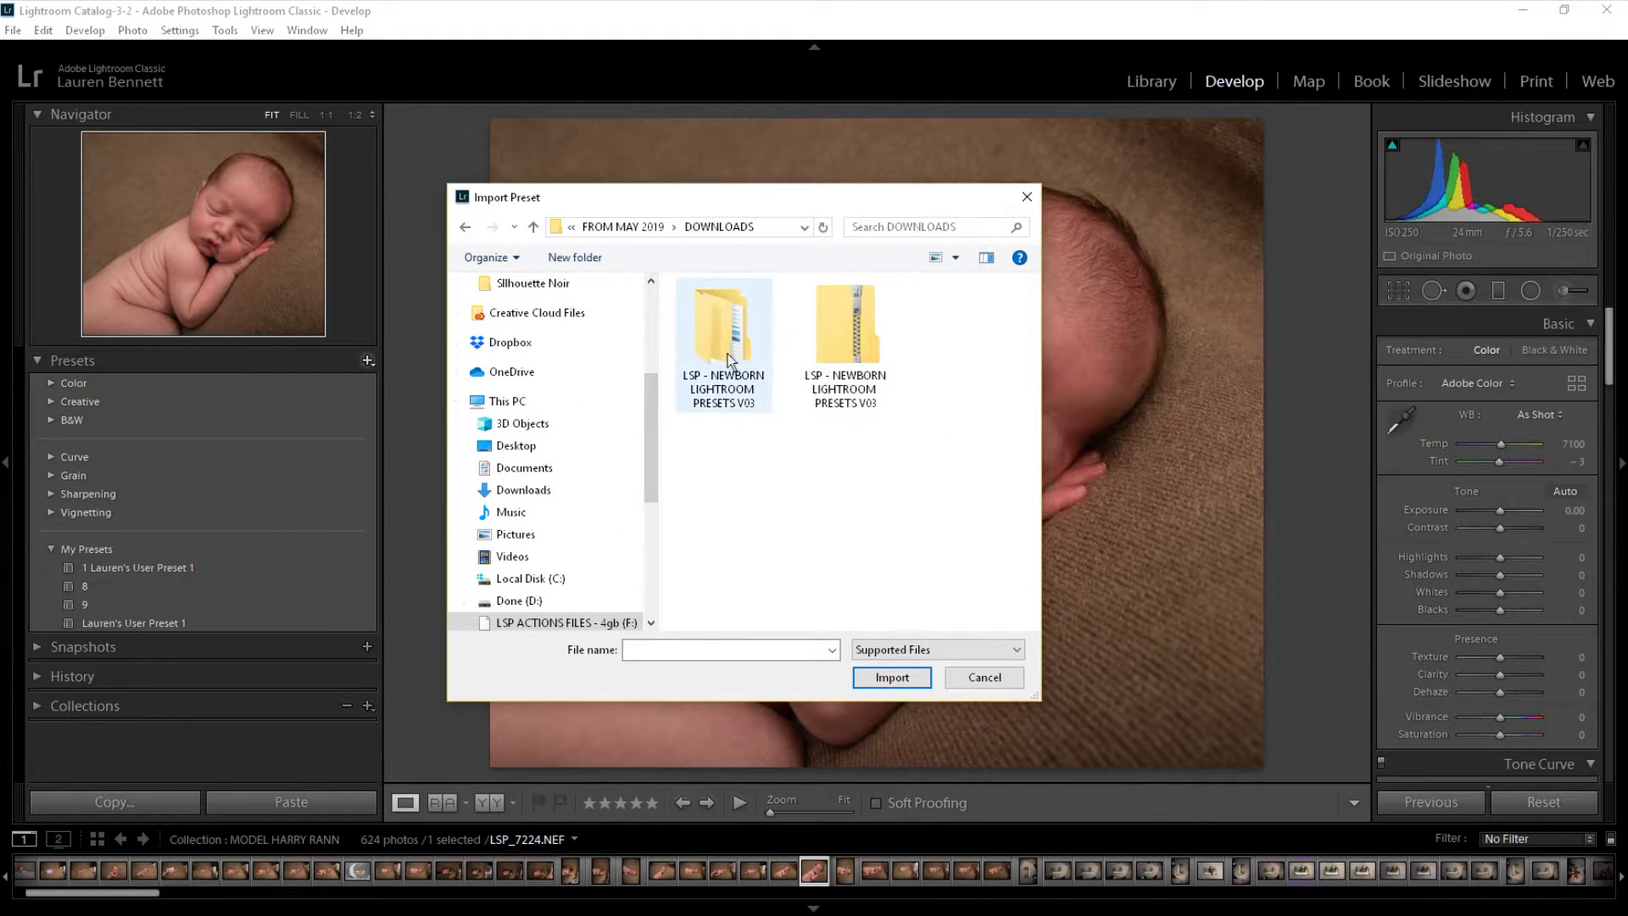
pyautogui.click(723, 339)
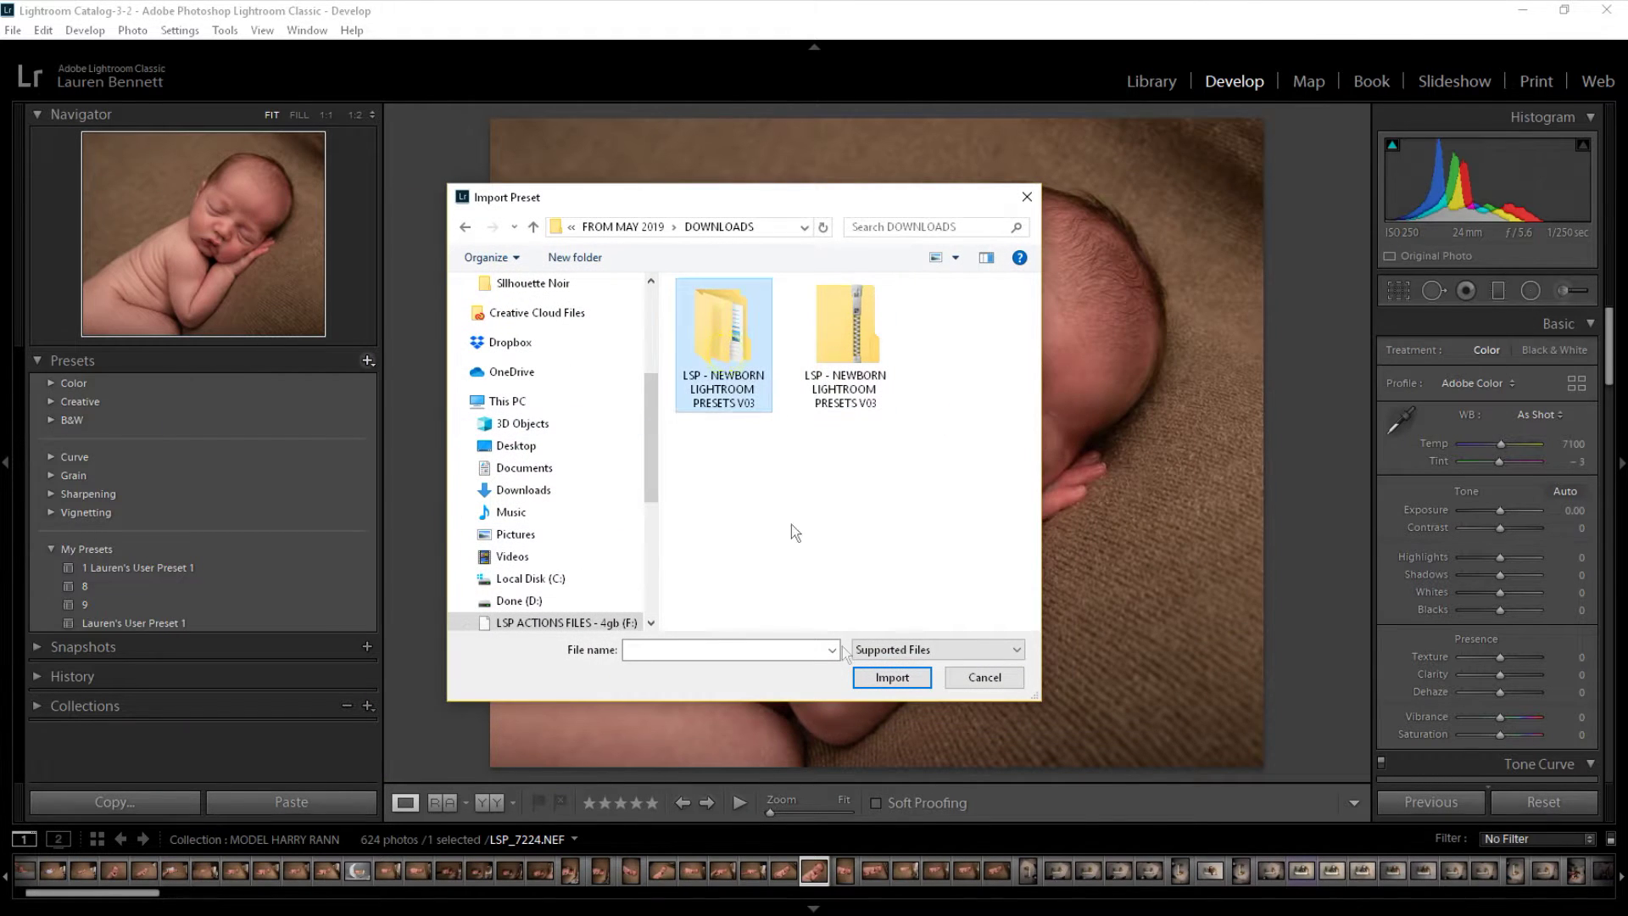
pyautogui.doubleClick(724, 323)
pyautogui.doubleClick(785, 311)
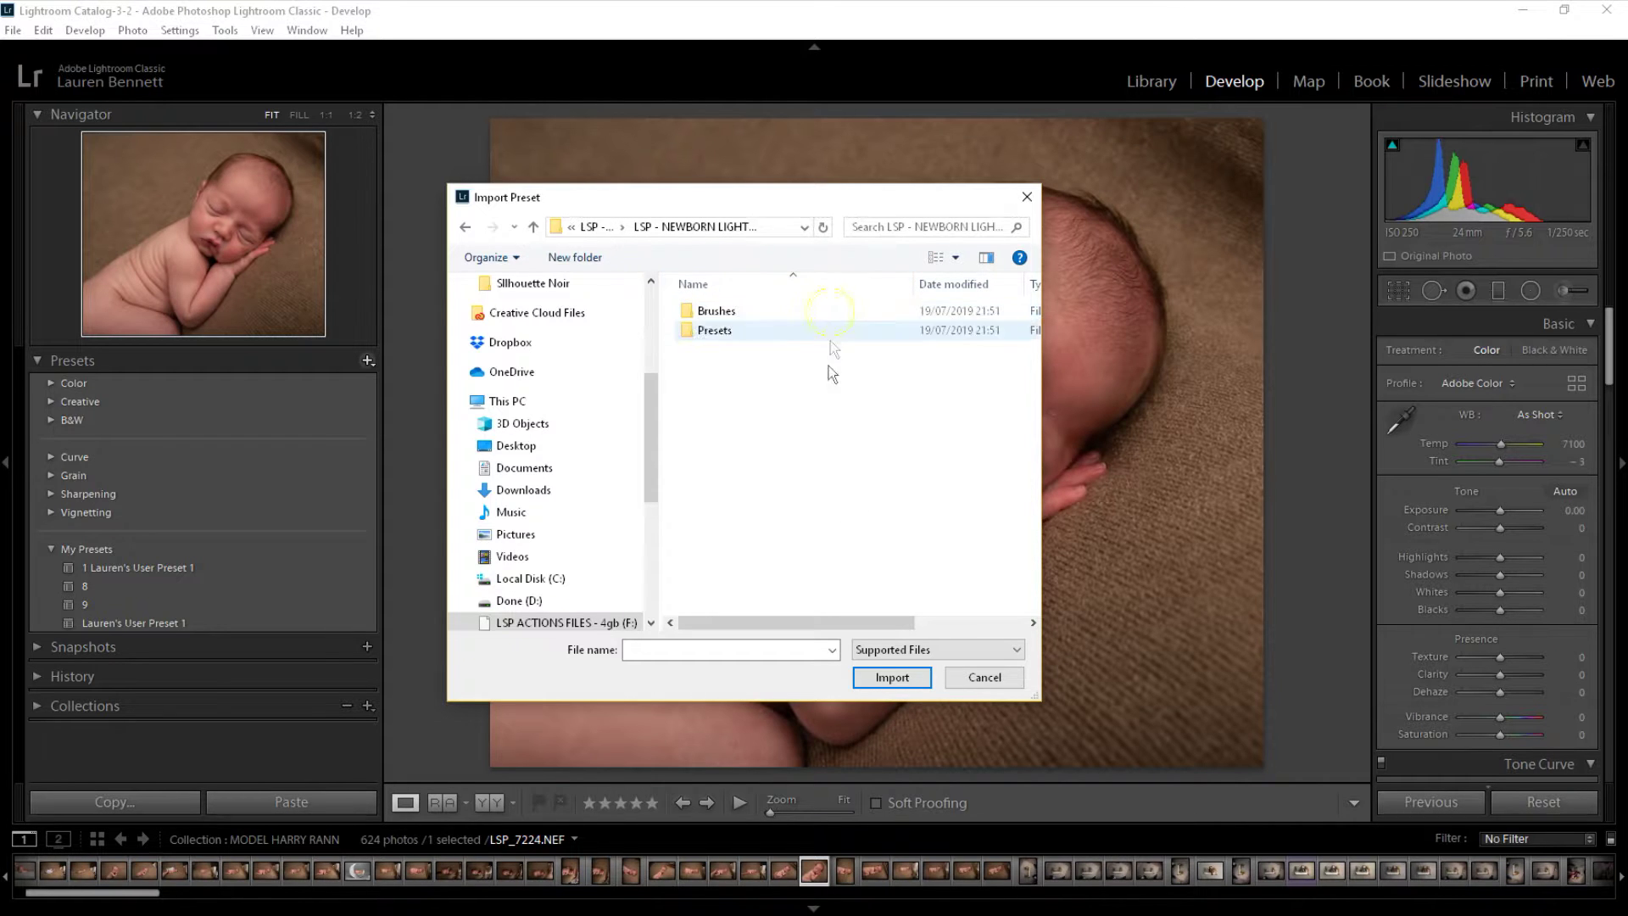
pyautogui.click(721, 334)
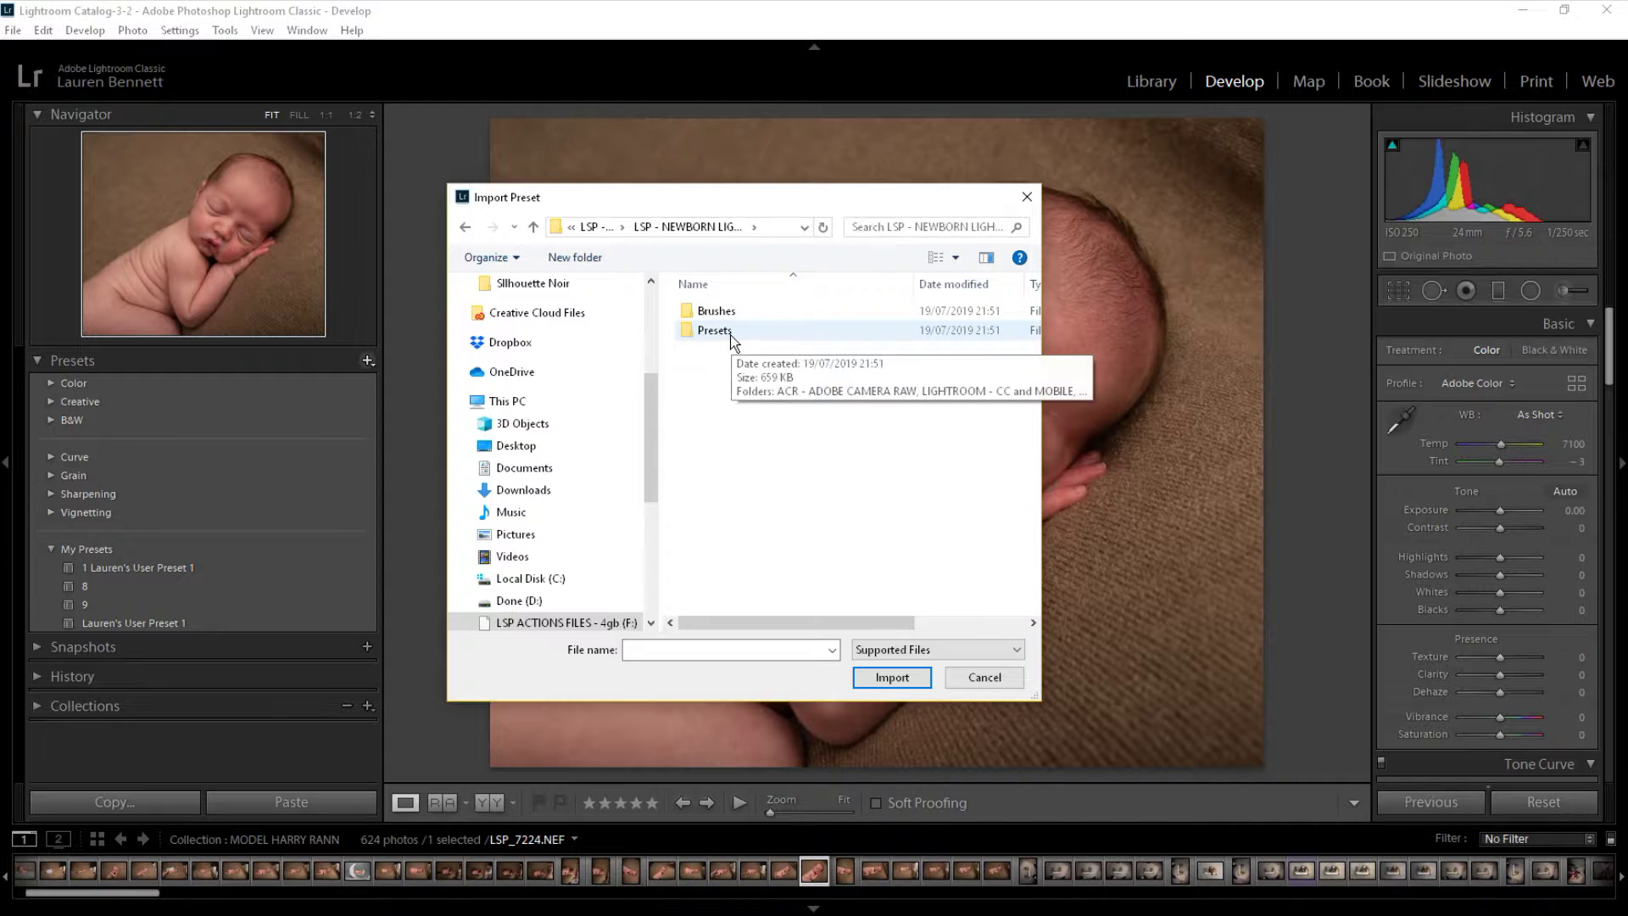
pyautogui.doubleClick(731, 332)
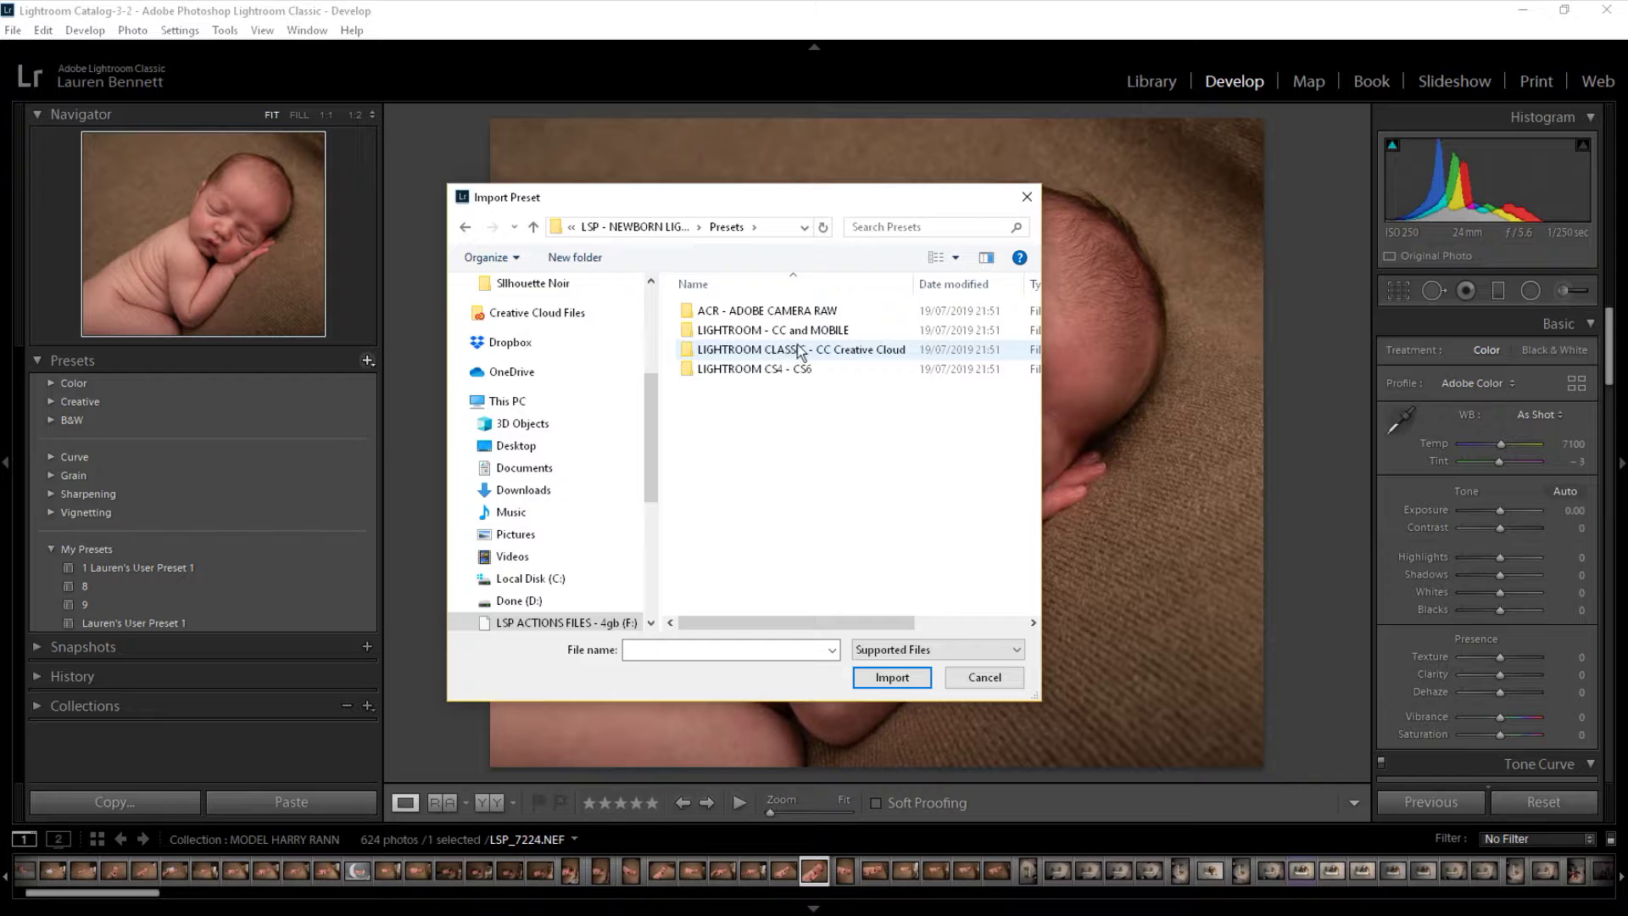
pyautogui.doubleClick(859, 353)
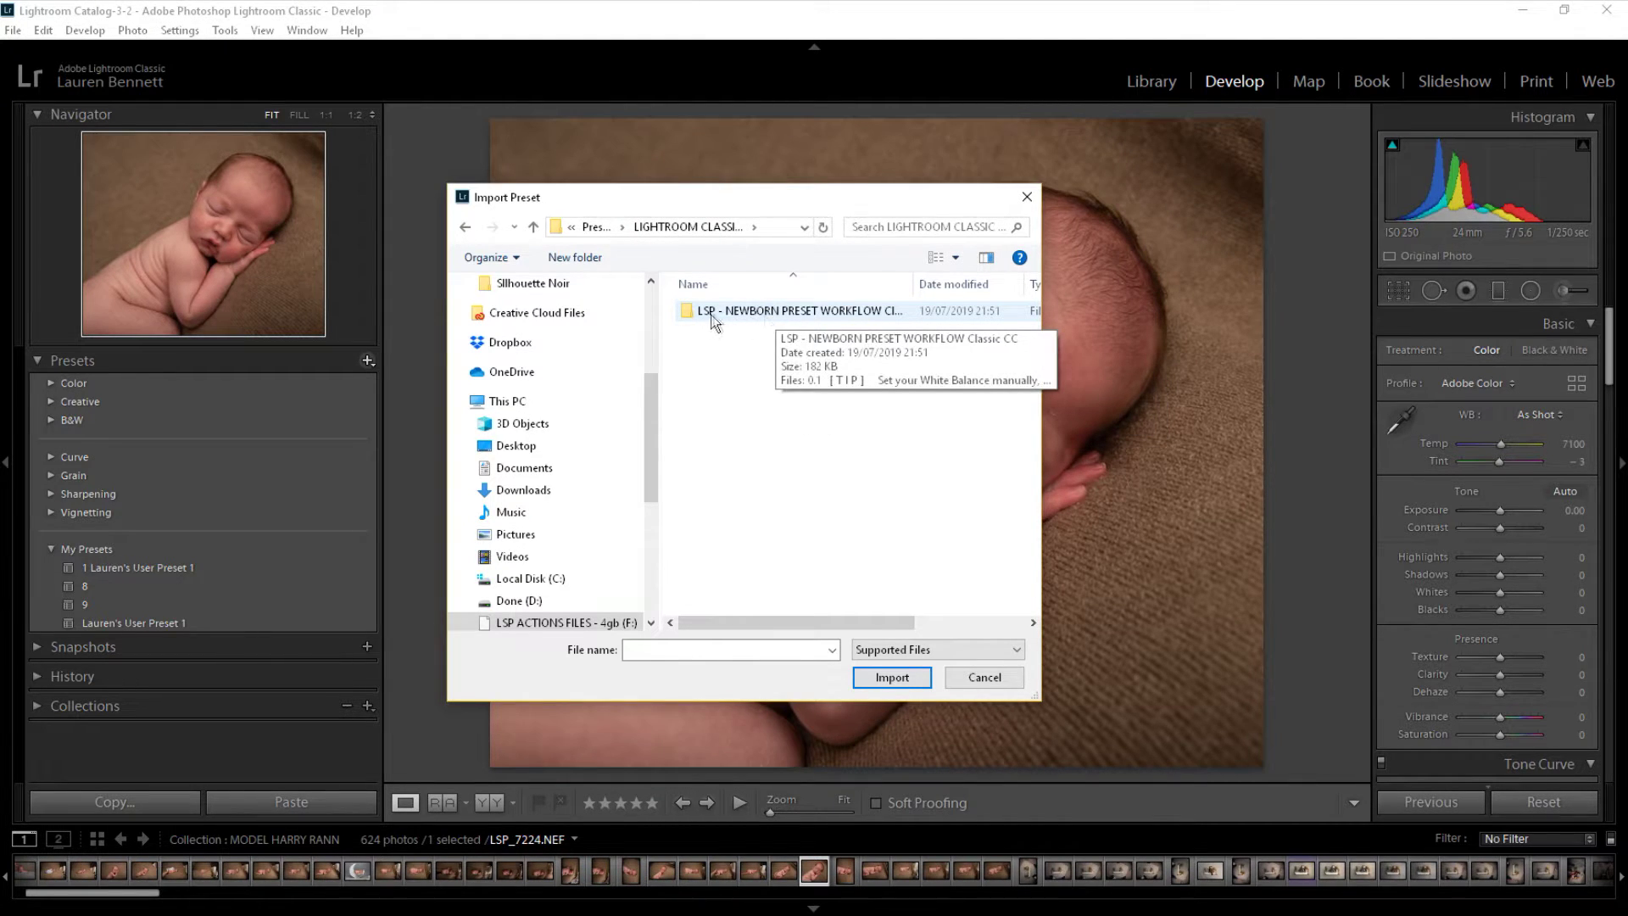
pyautogui.doubleClick(808, 317)
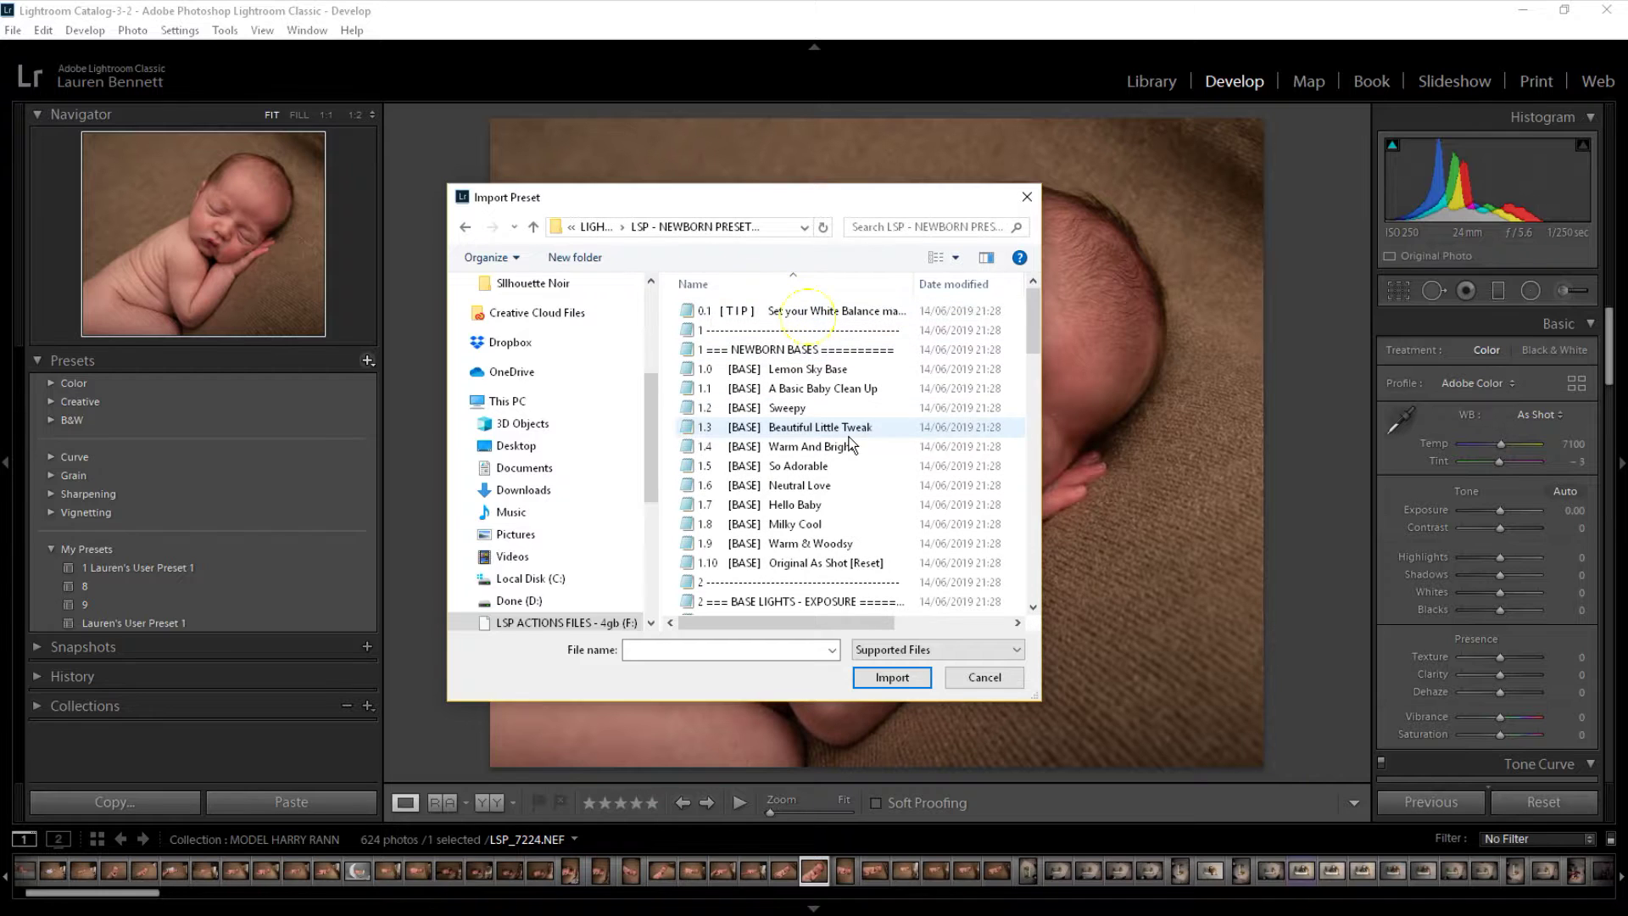
# Select all the preset files from the 0.1 [TIP] file to 8.5 Finish - Original [Reset] and import them.
pyautogui.click(827, 318)
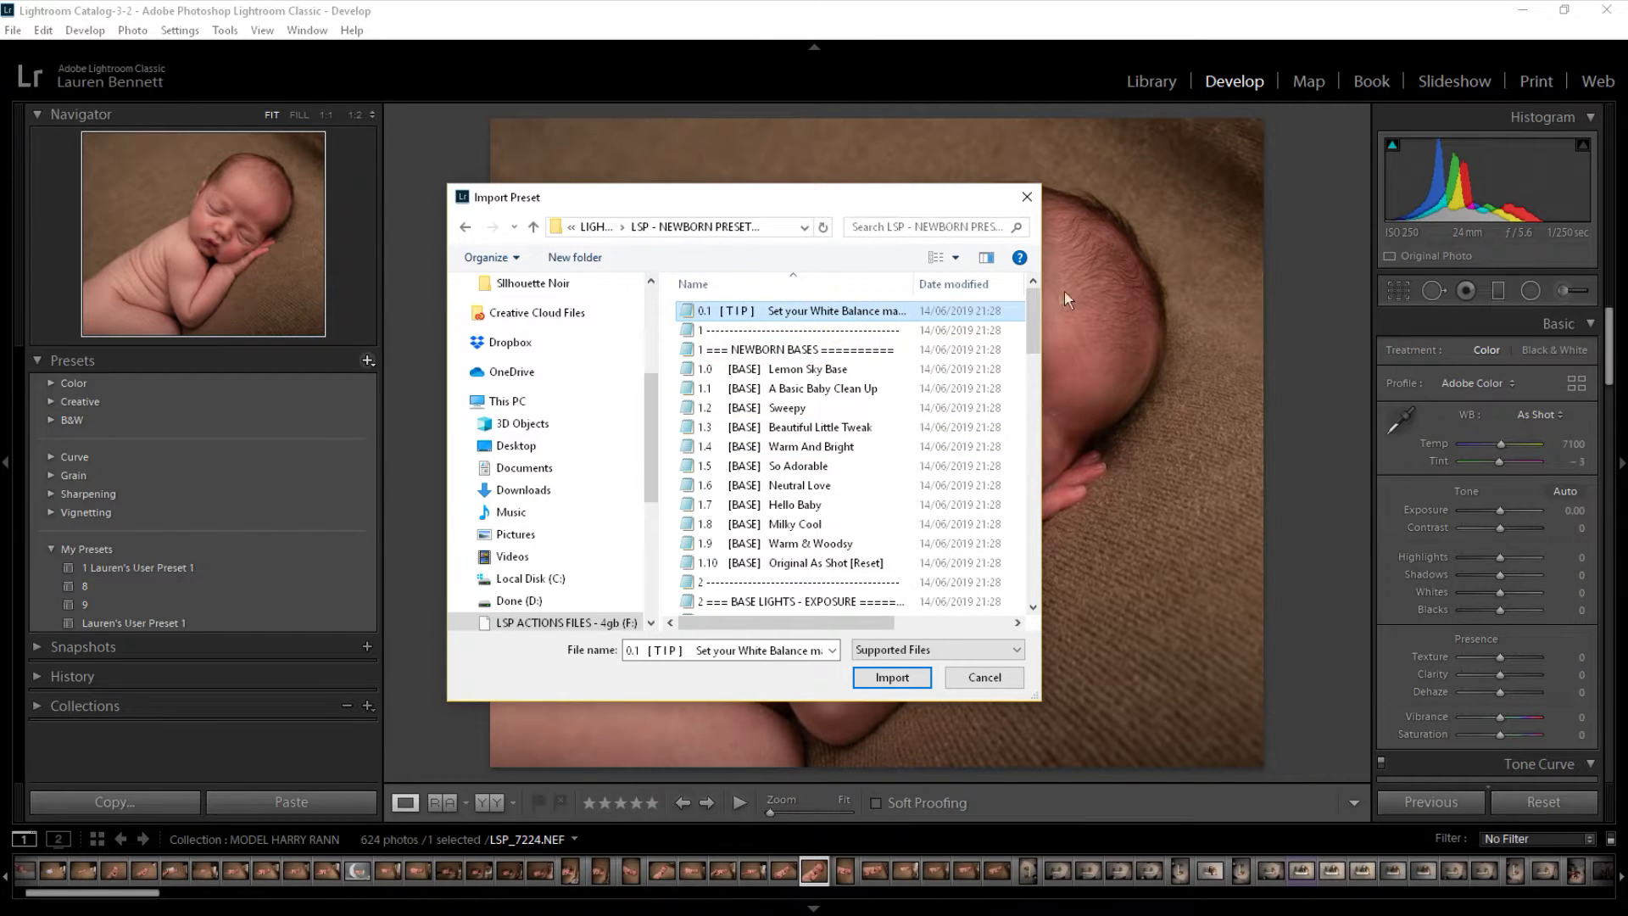
pyautogui.moveTo(1033, 297); pyautogui.dragTo(1045, 563)
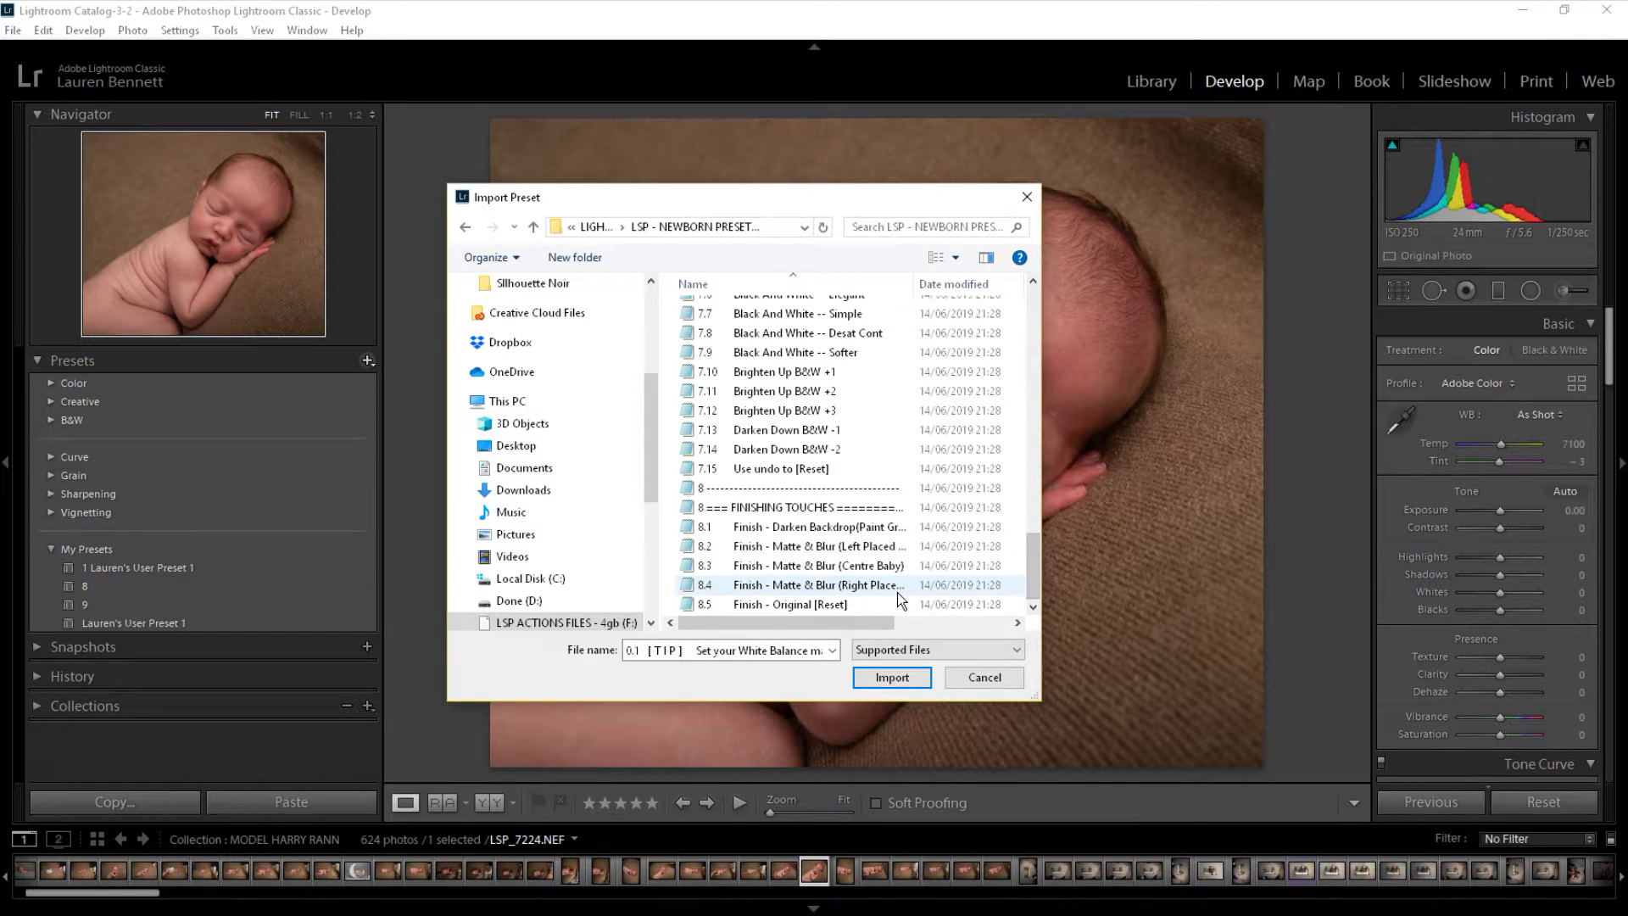
pyautogui.scroll(20, 899, 594)
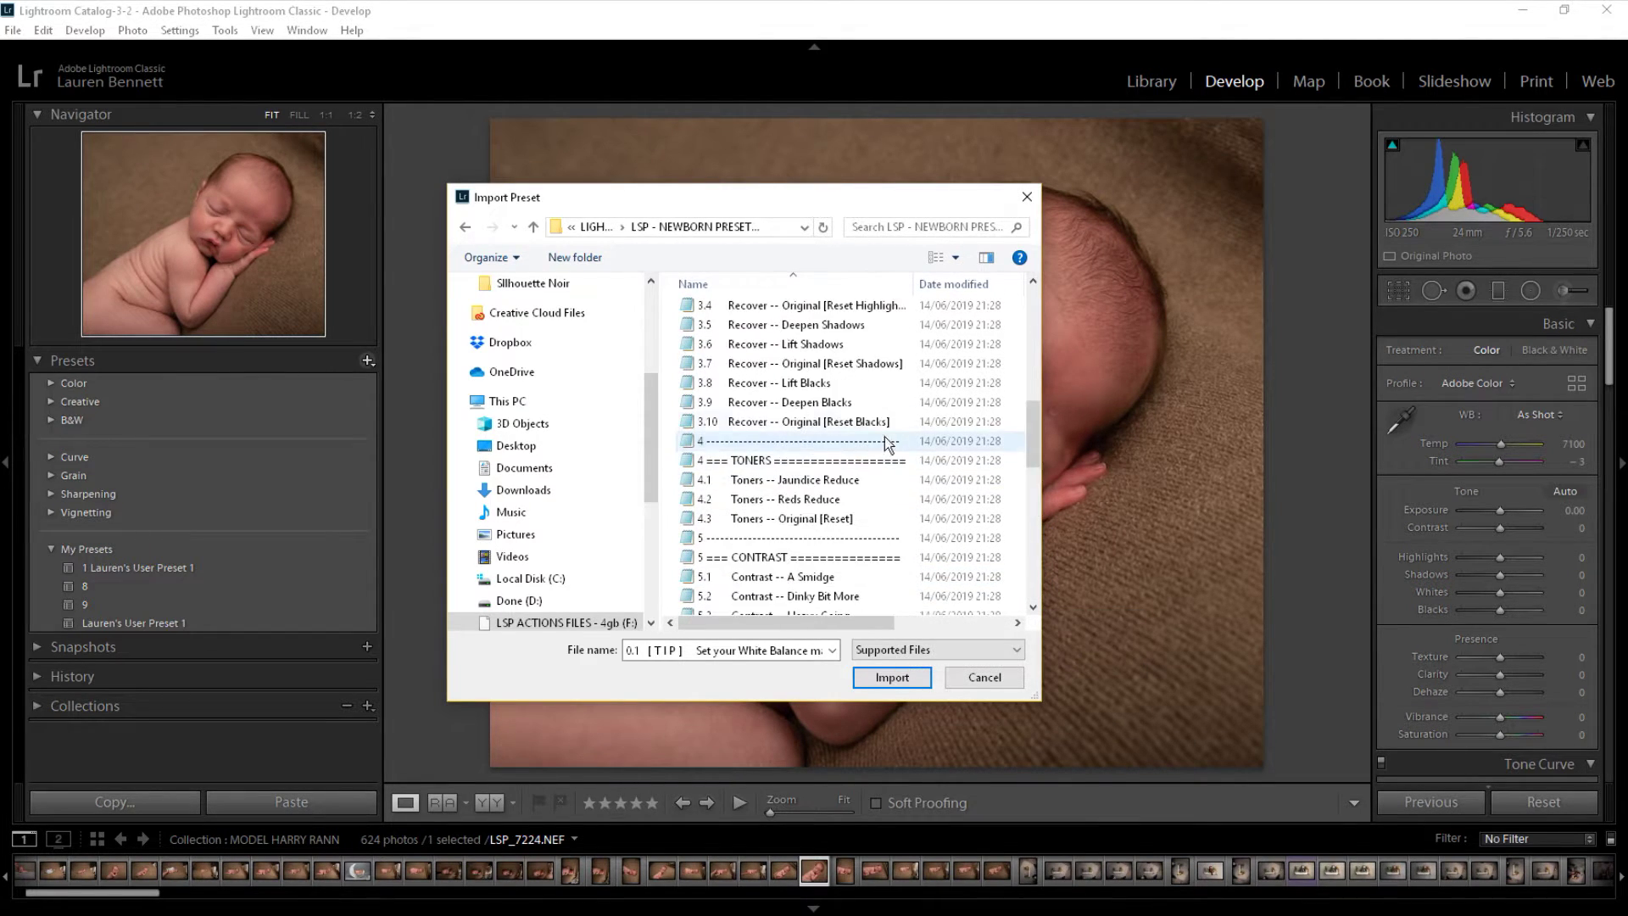
pyautogui.scroll(3, 882, 417)
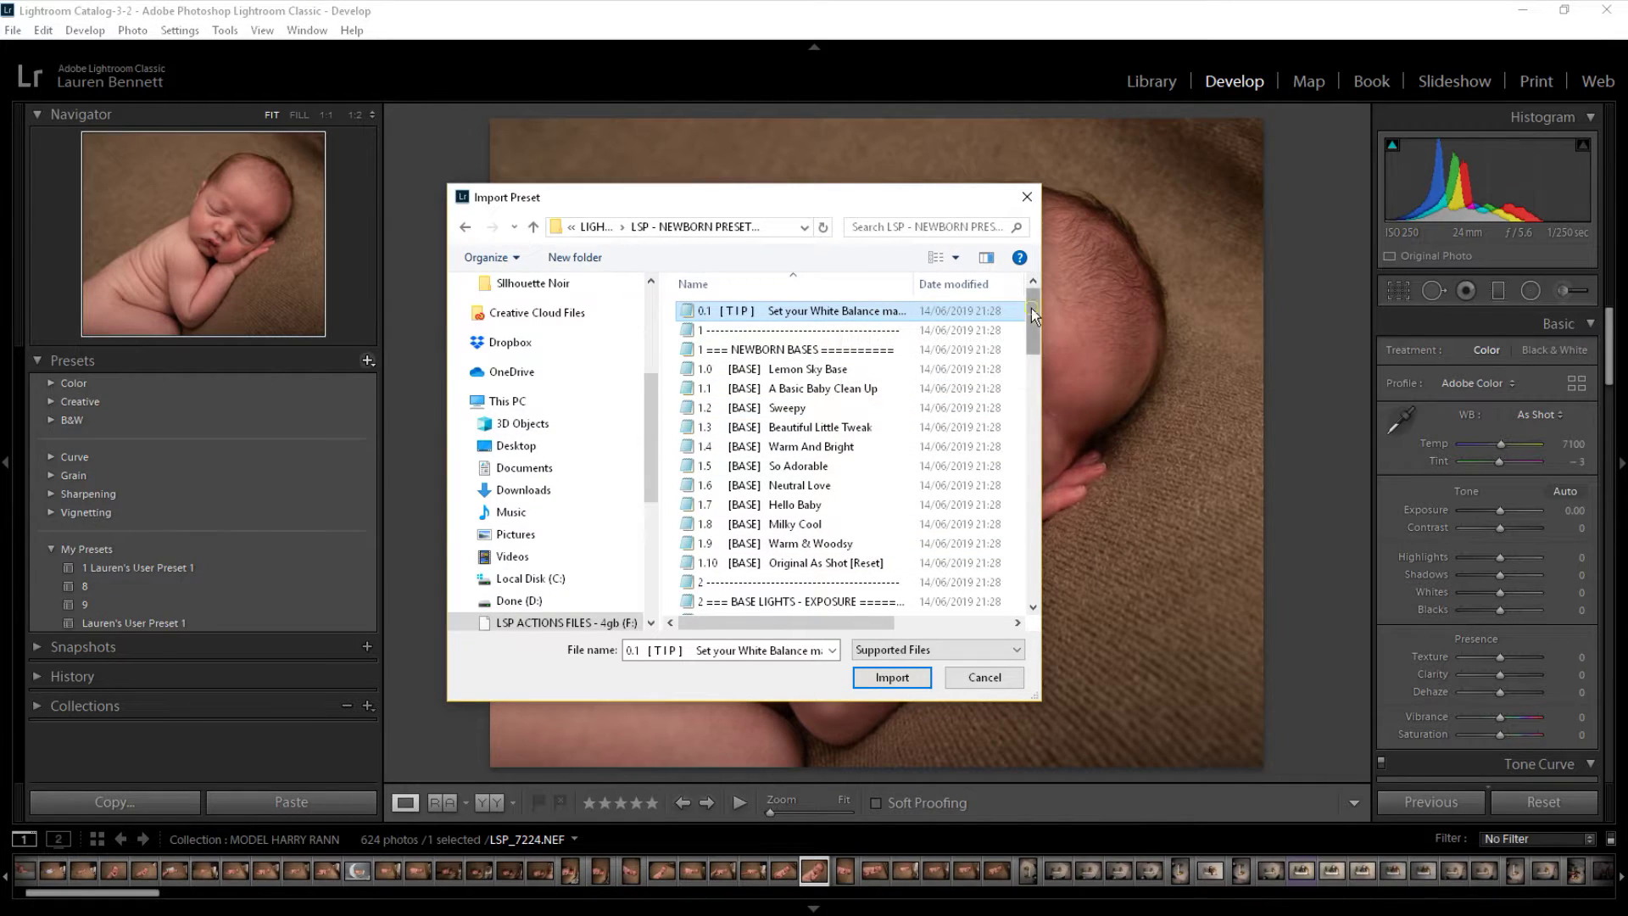
pyautogui.moveTo(1031, 308); pyautogui.dragTo(1056, 609)
pyautogui.keyDown('shift'); pyautogui.click(789, 604); pyautogui.keyUp('shift')
pyautogui.scroll(4, 896, 441)
pyautogui.scroll(-4, 906, 421)
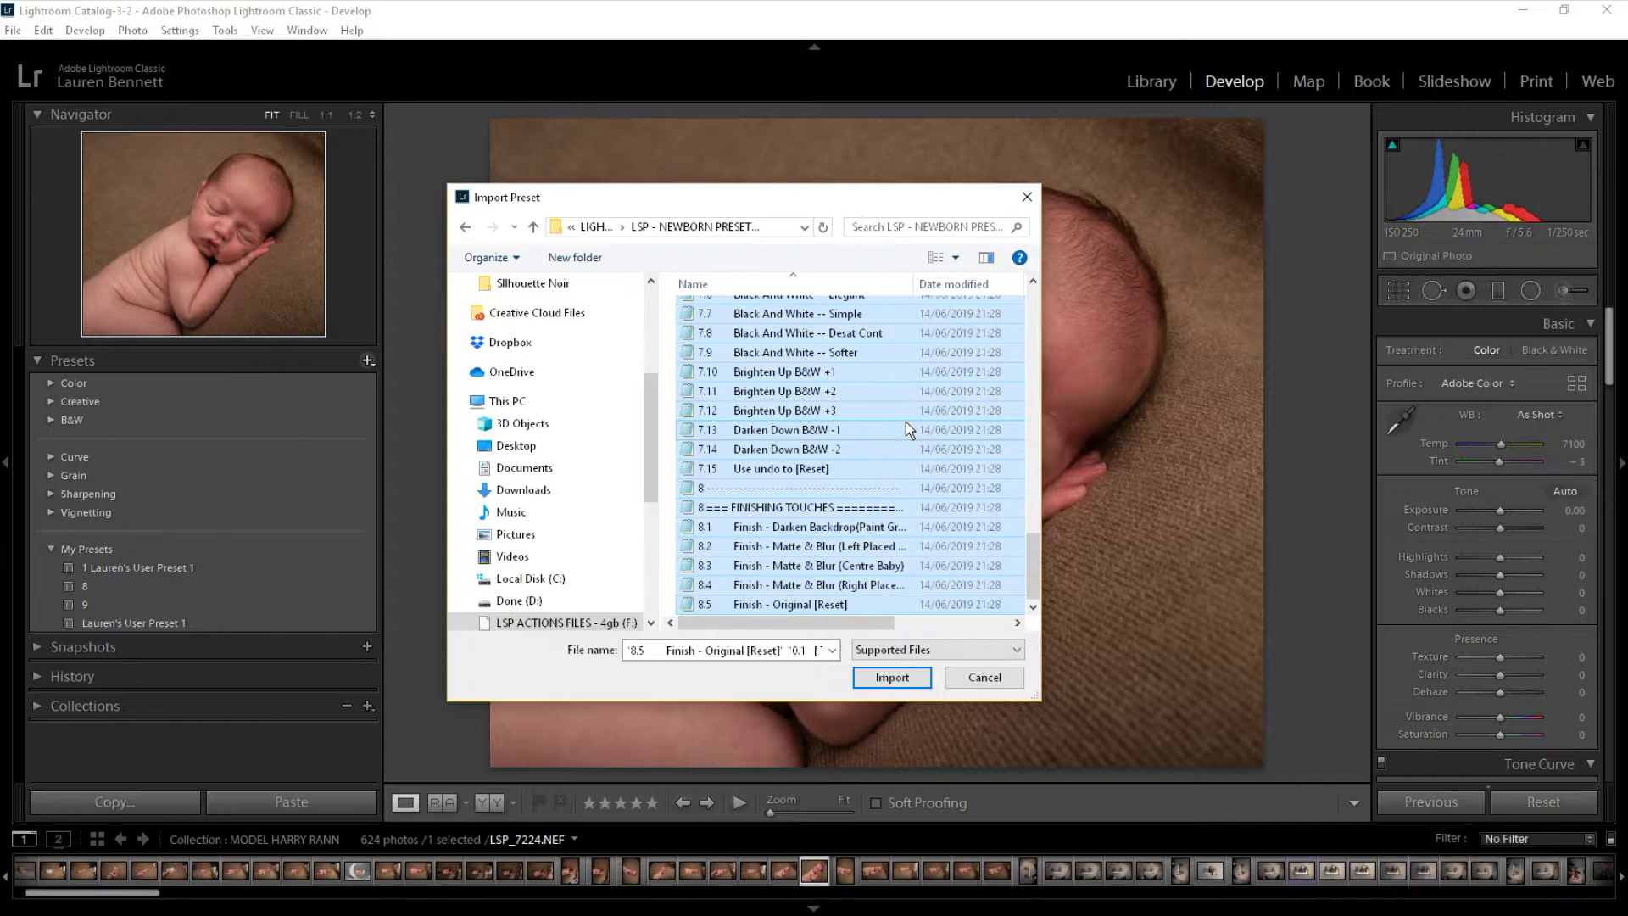
pyautogui.click(903, 675)
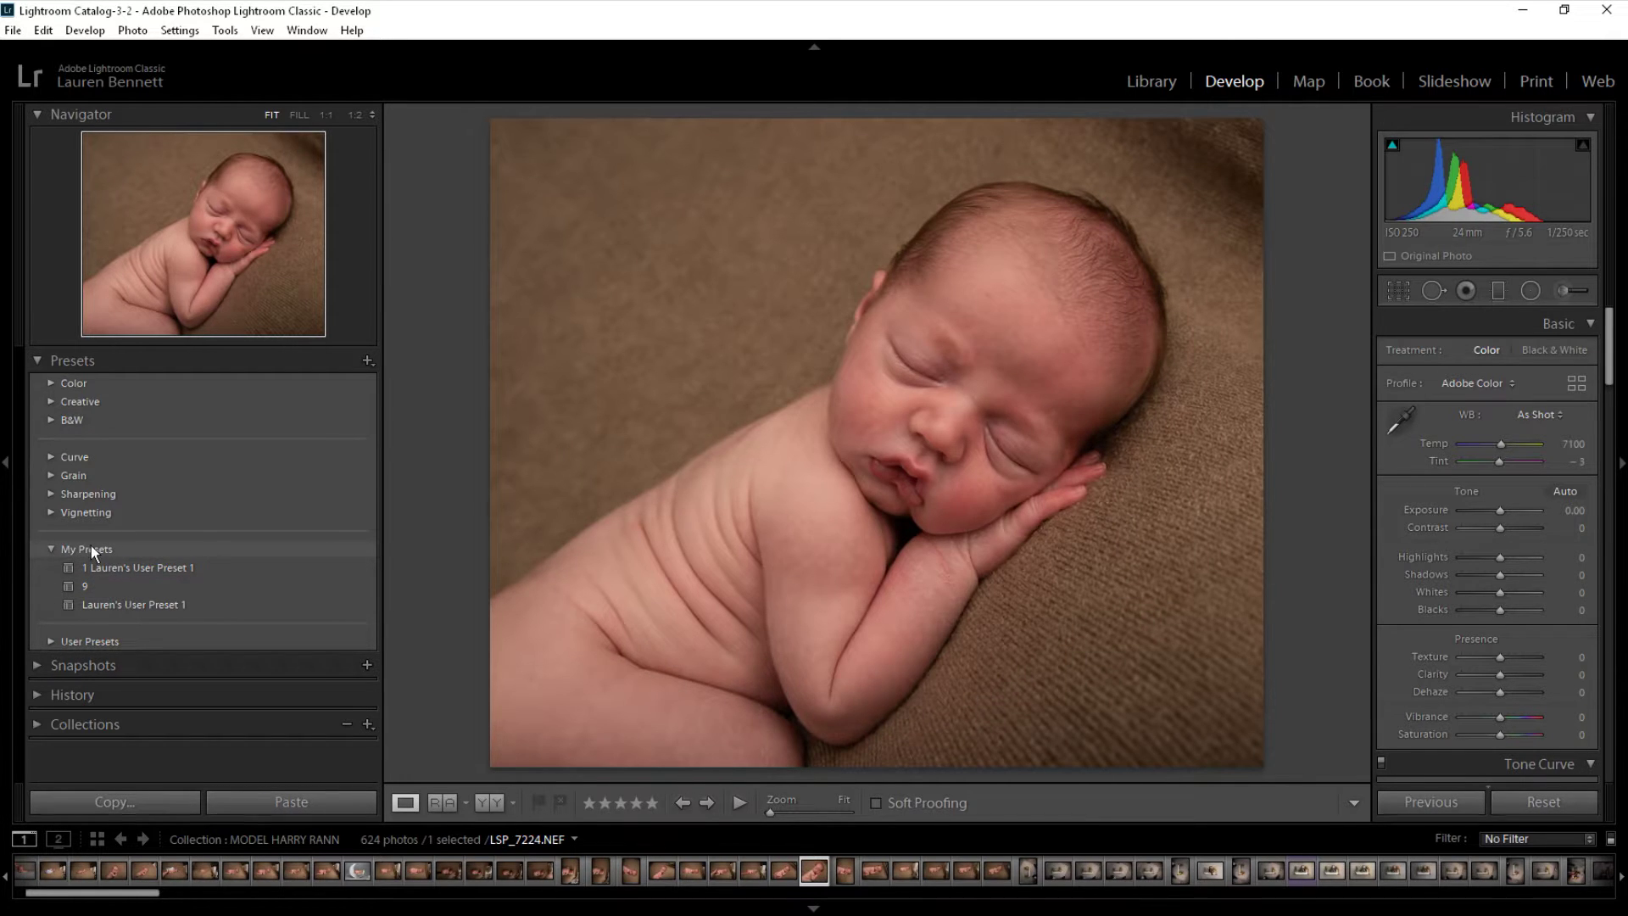
# Rename the new User Presets group to LSP NEWBORN PRESETS.
pyautogui.rightClick(82, 638)
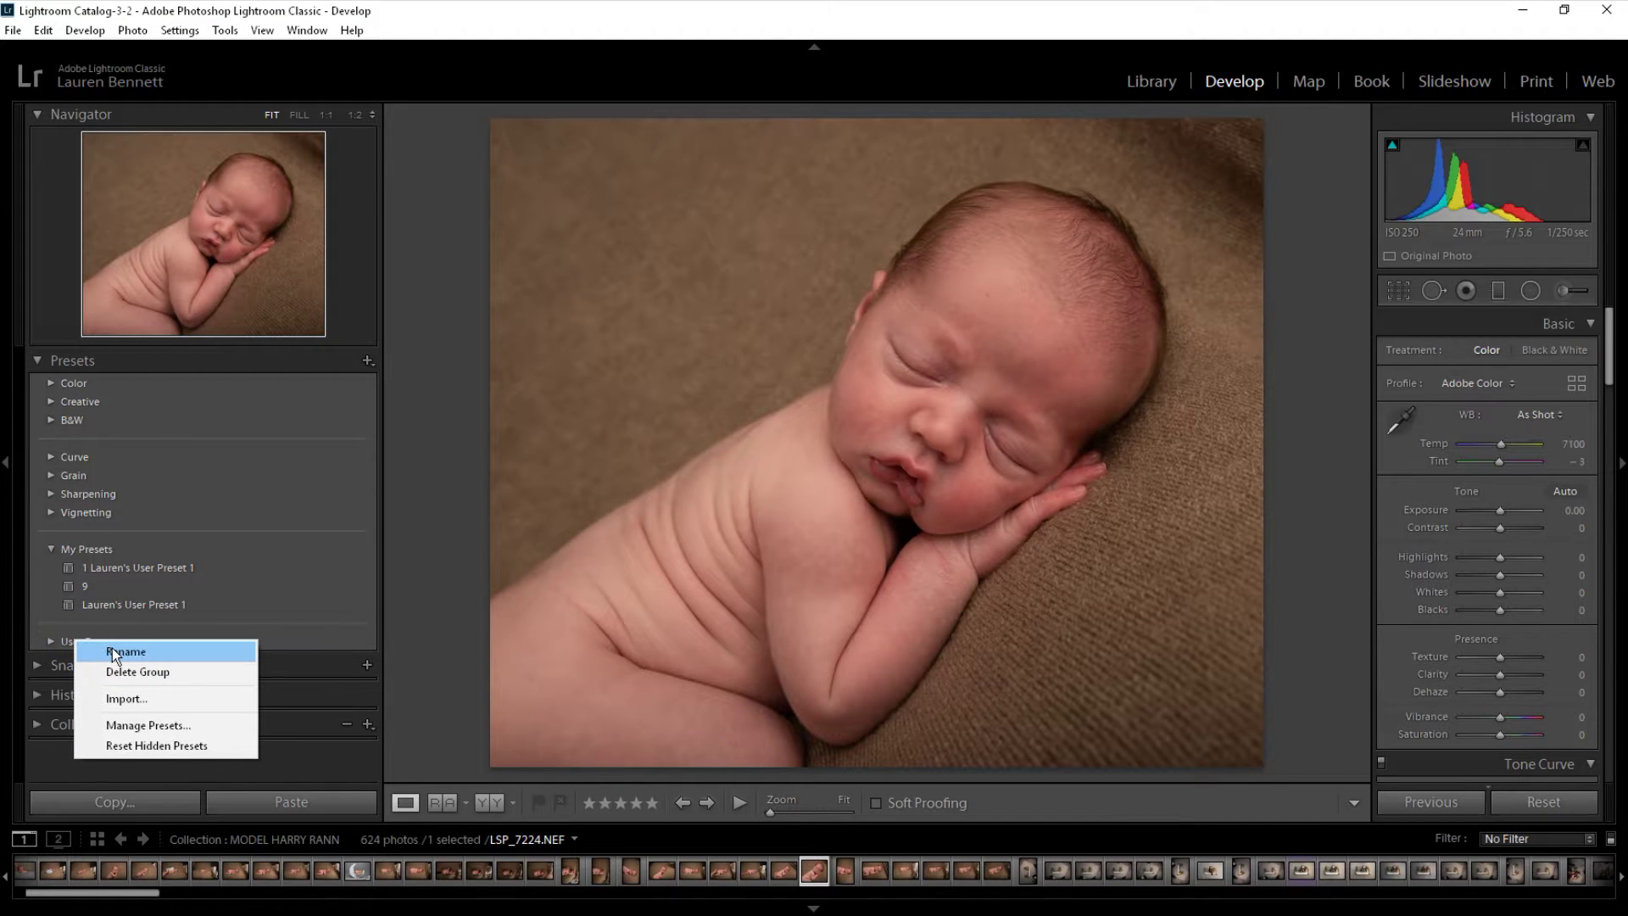
pyautogui.click(114, 648)
pyautogui.write('LSP PRESETS')
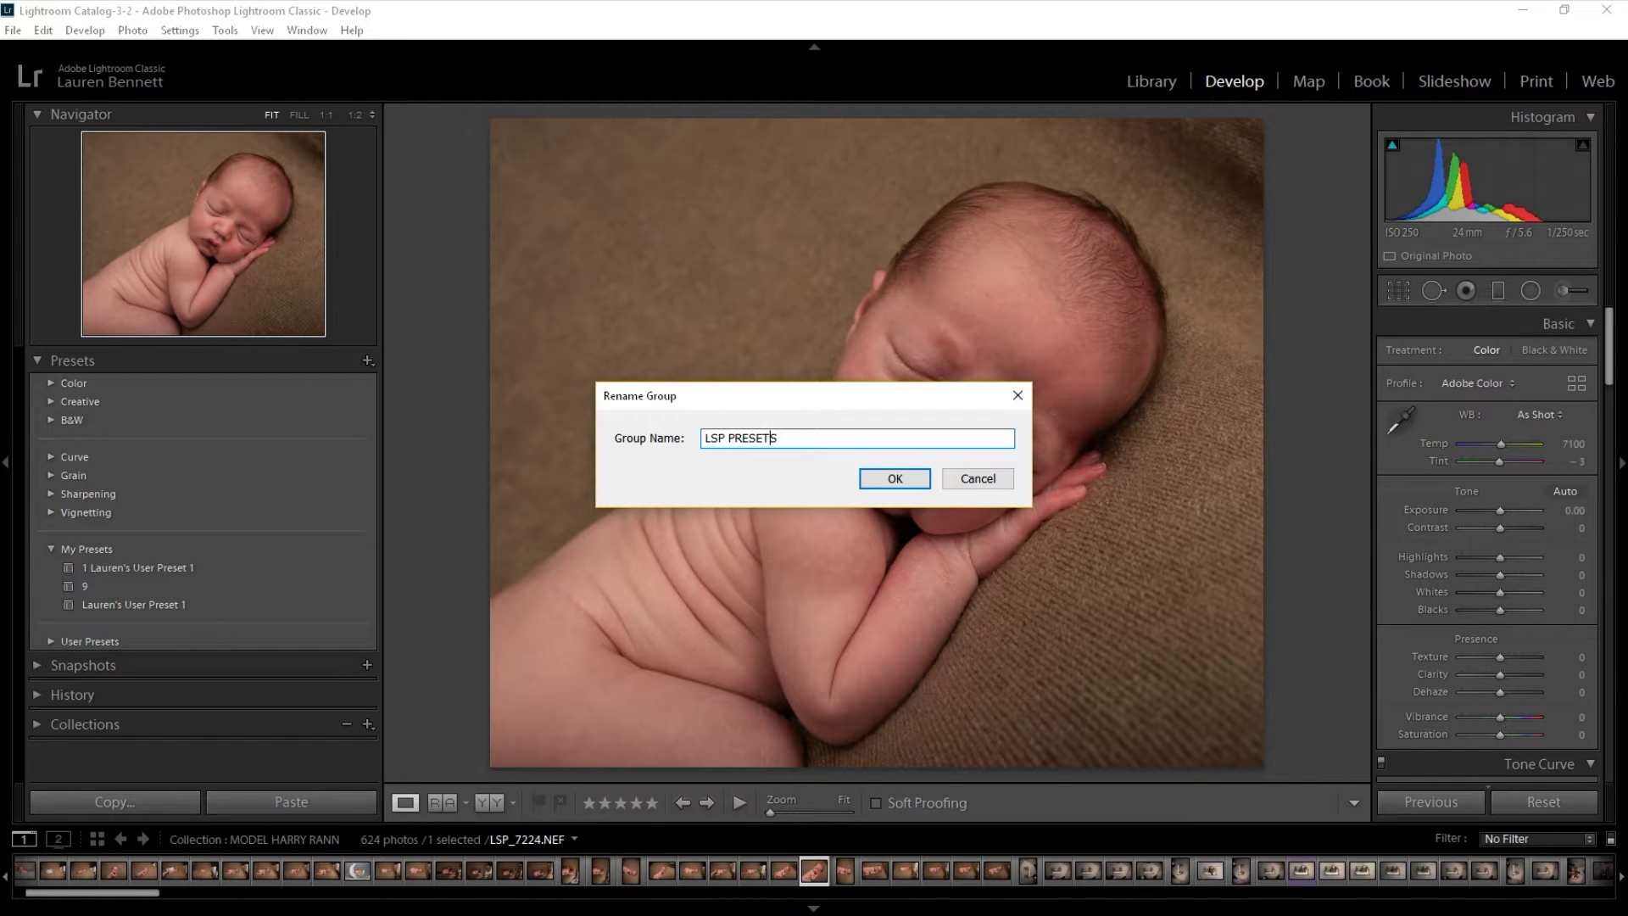
pyautogui.hotkey('ctrl', 'Left')
pyautogui.write('NEWBORN')
pyautogui.click(897, 490)
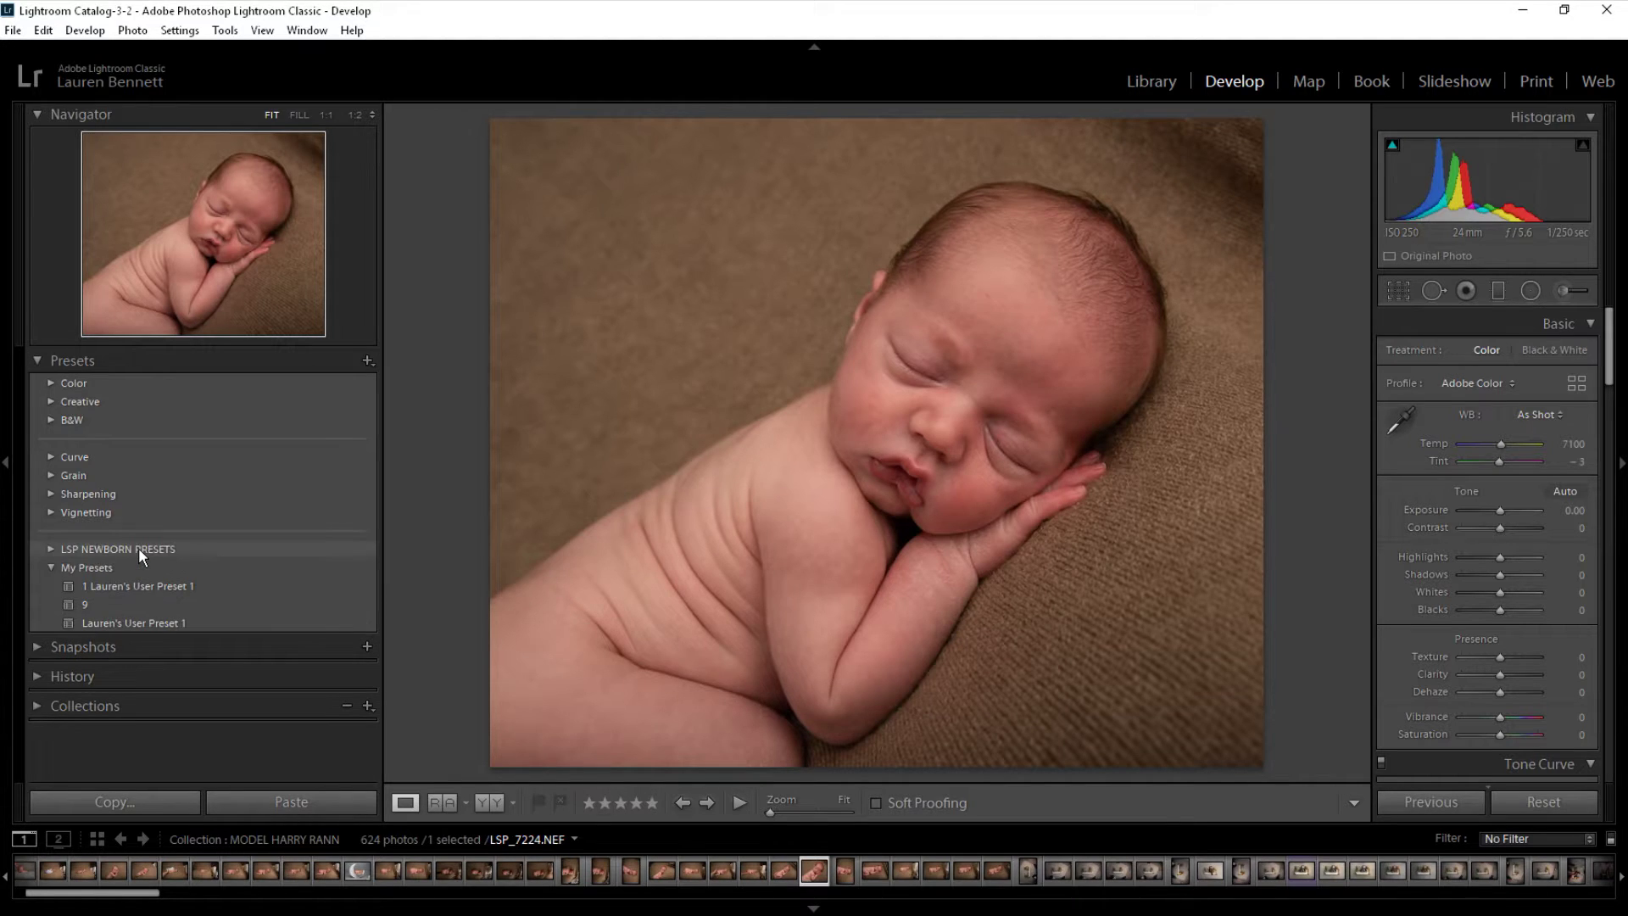
# Collapse the My Presets group and expand LSP NEWBORN PRESETS to show its presets.
pyautogui.click(50, 566)
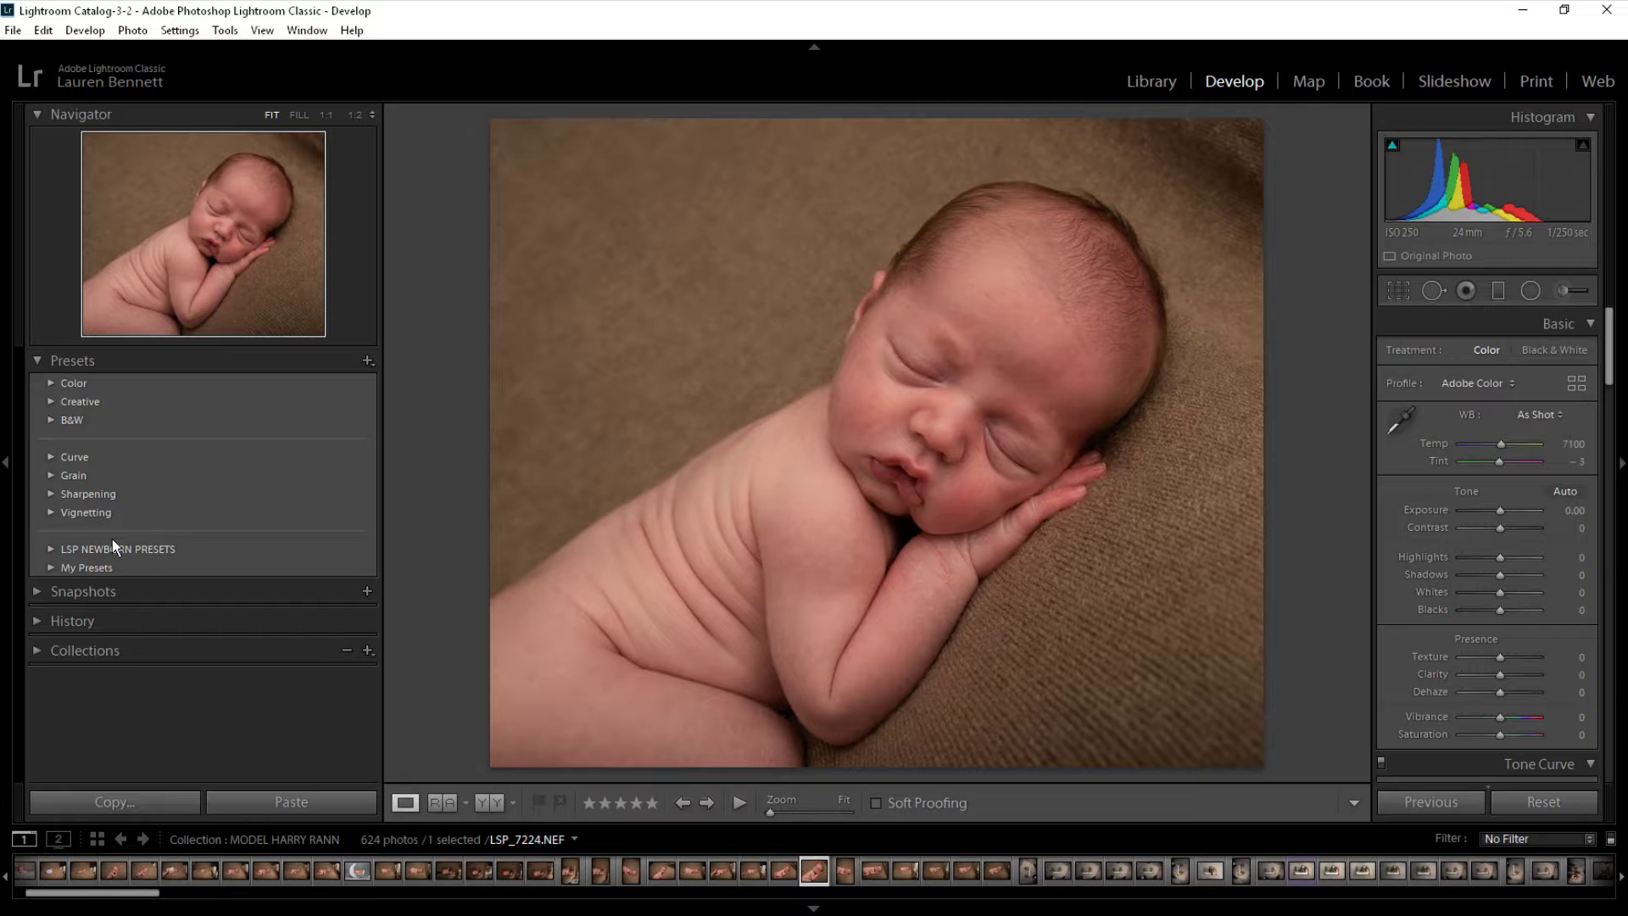
pyautogui.click(51, 548)
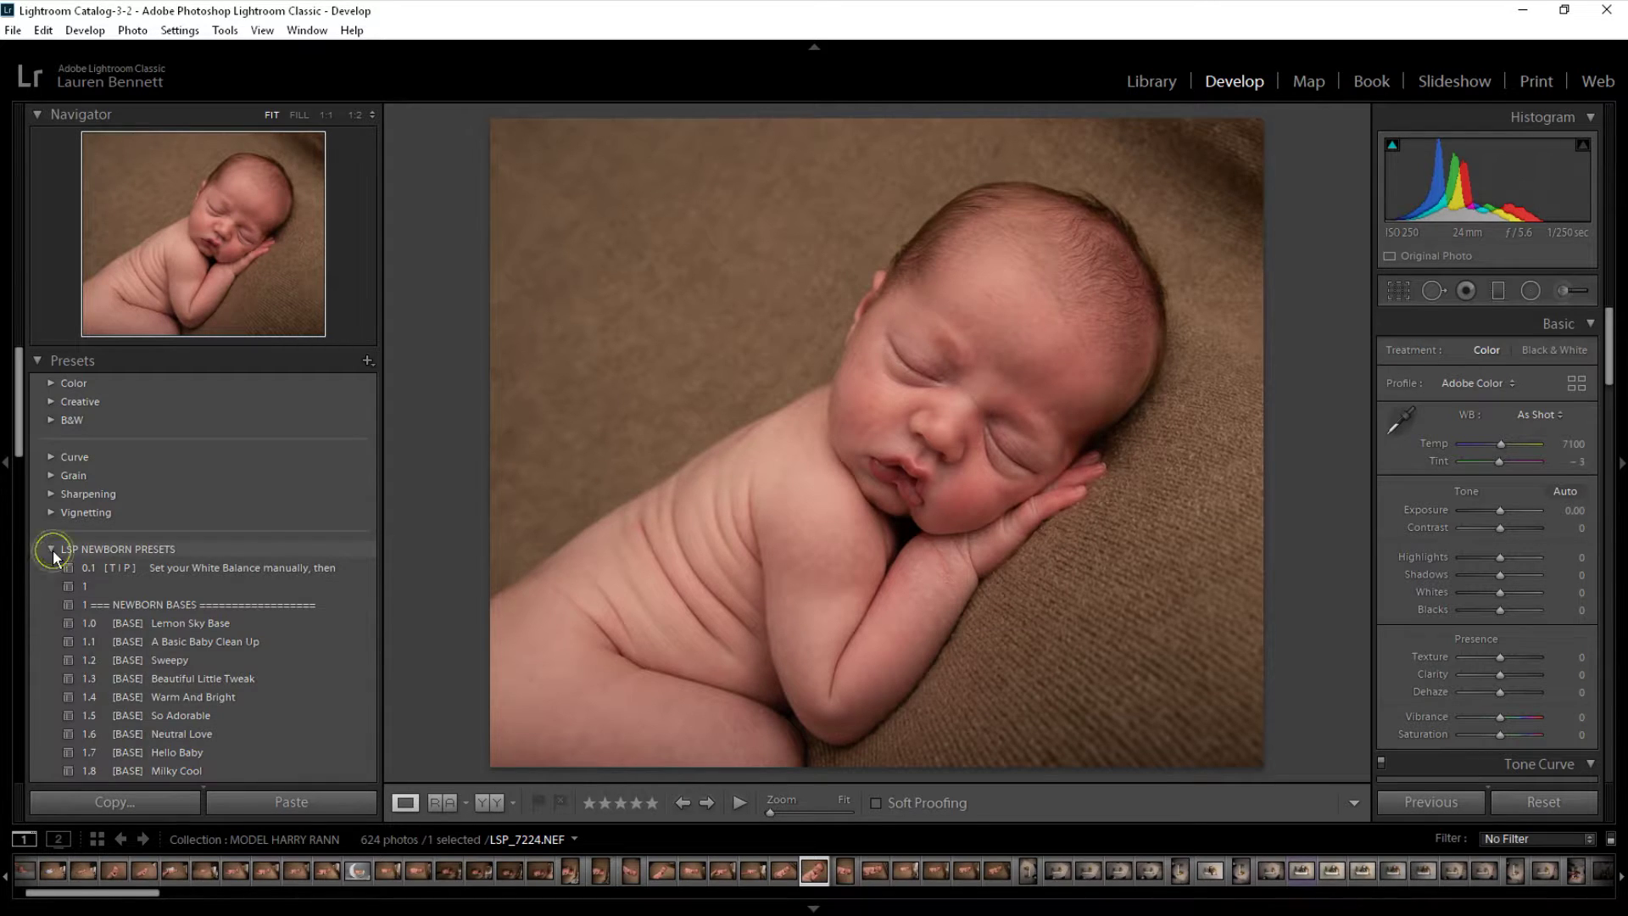
pyautogui.moveTo(14, 436); pyautogui.dragTo(9, 490)
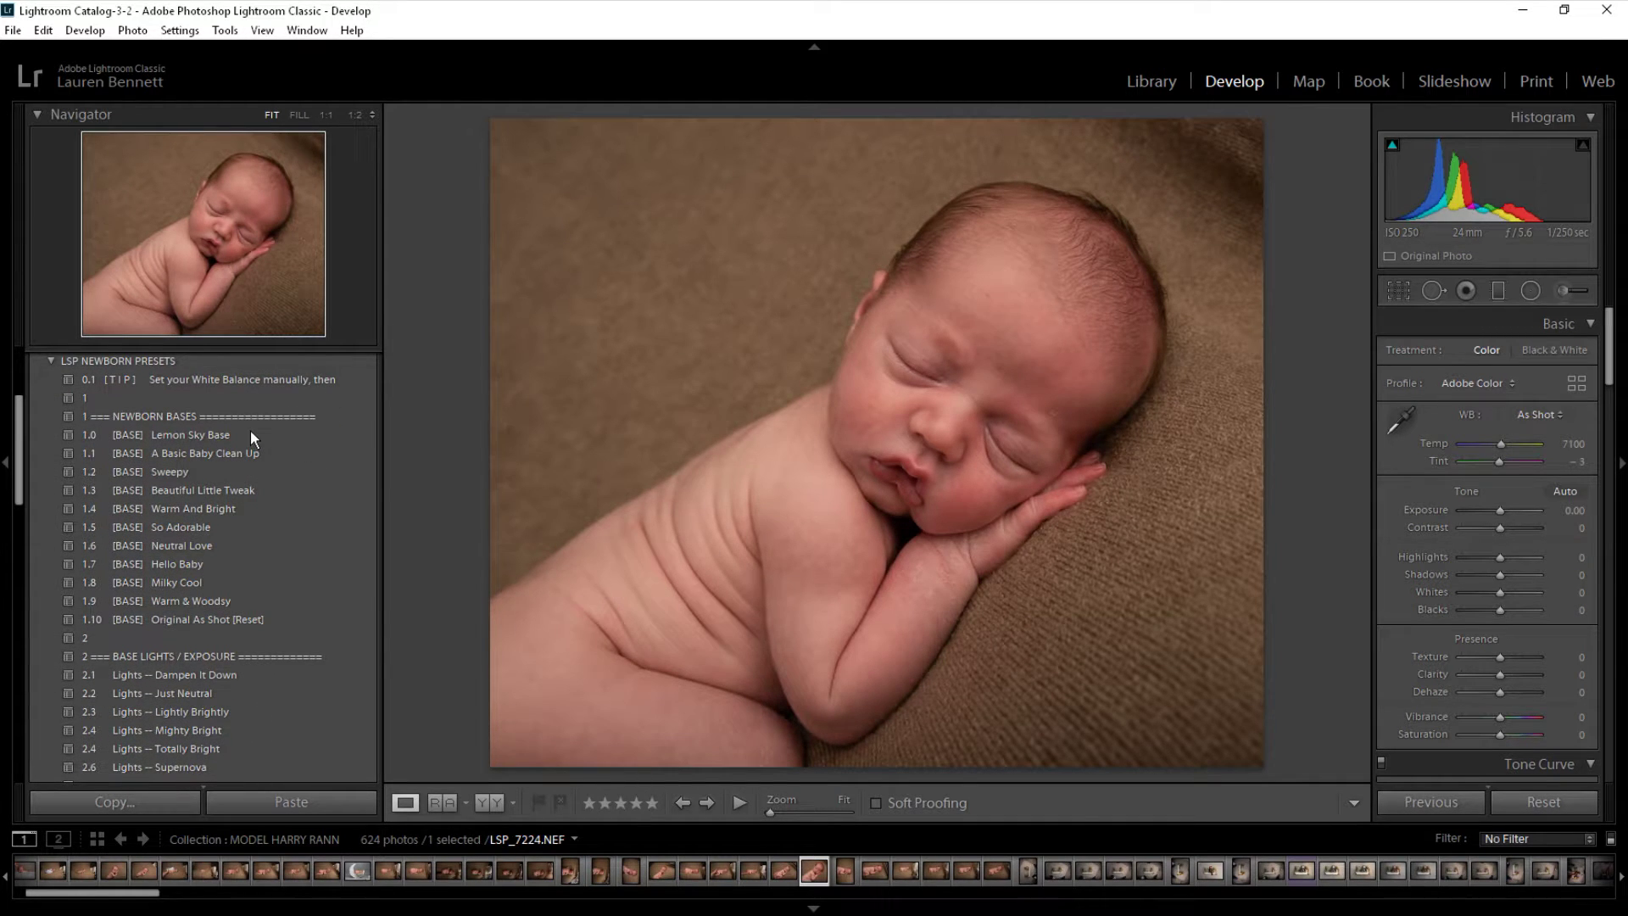
# Apply the presets 1.1 [BASE] A Basic Baby Clean Up and 2.2 Lights -- Just Neutral to the photo.
pyautogui.moveTo(251, 430)
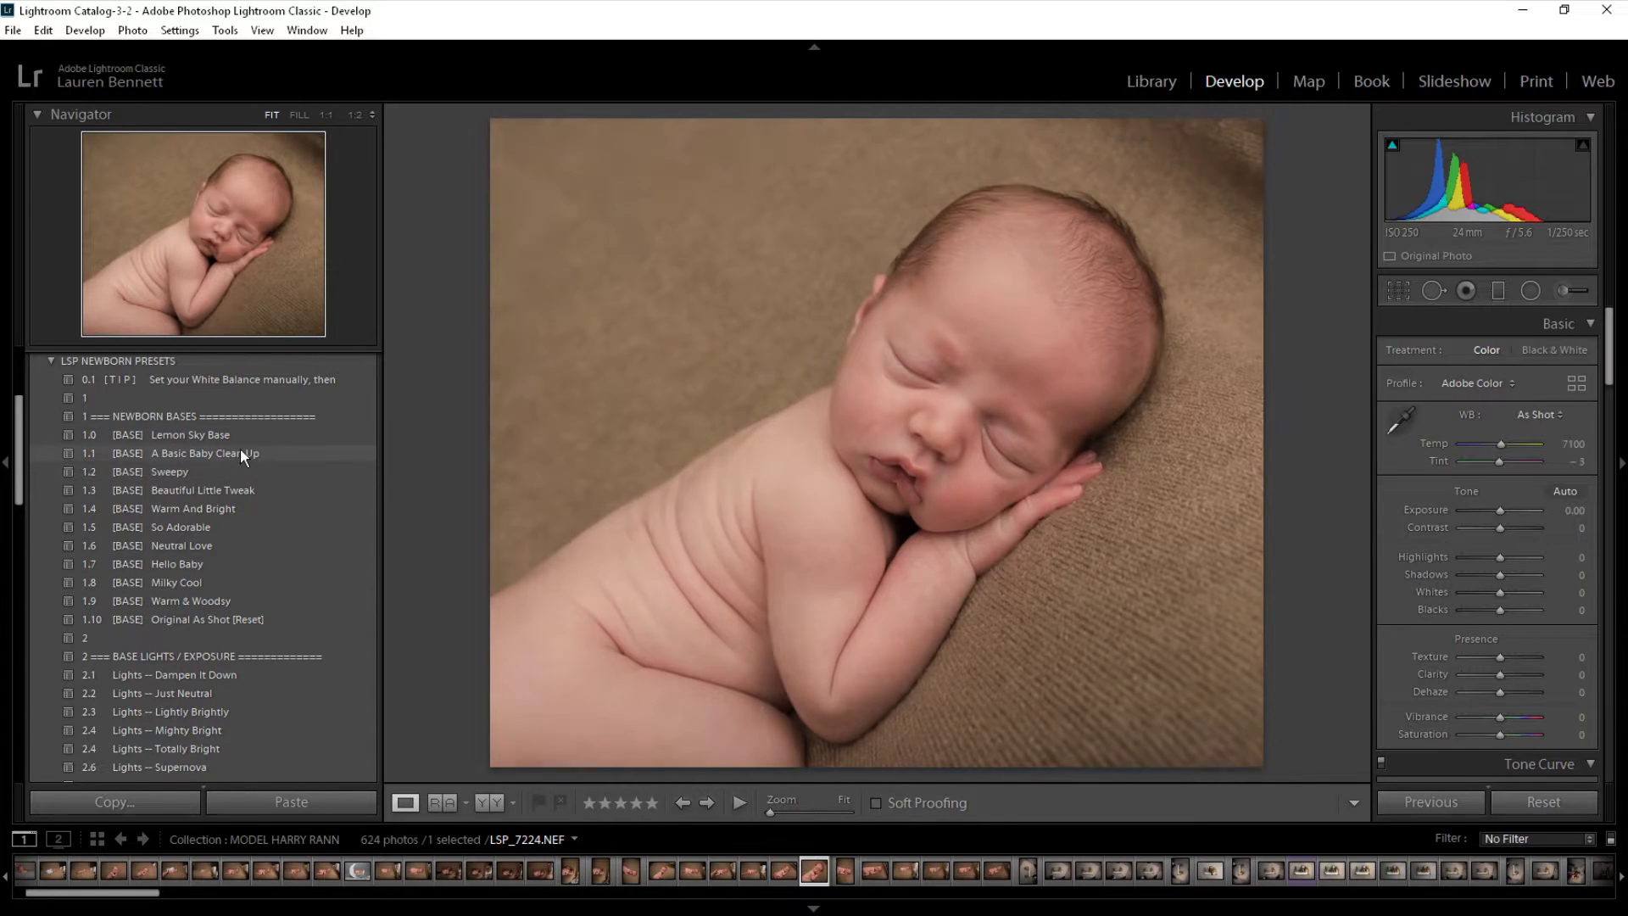
pyautogui.click(241, 451)
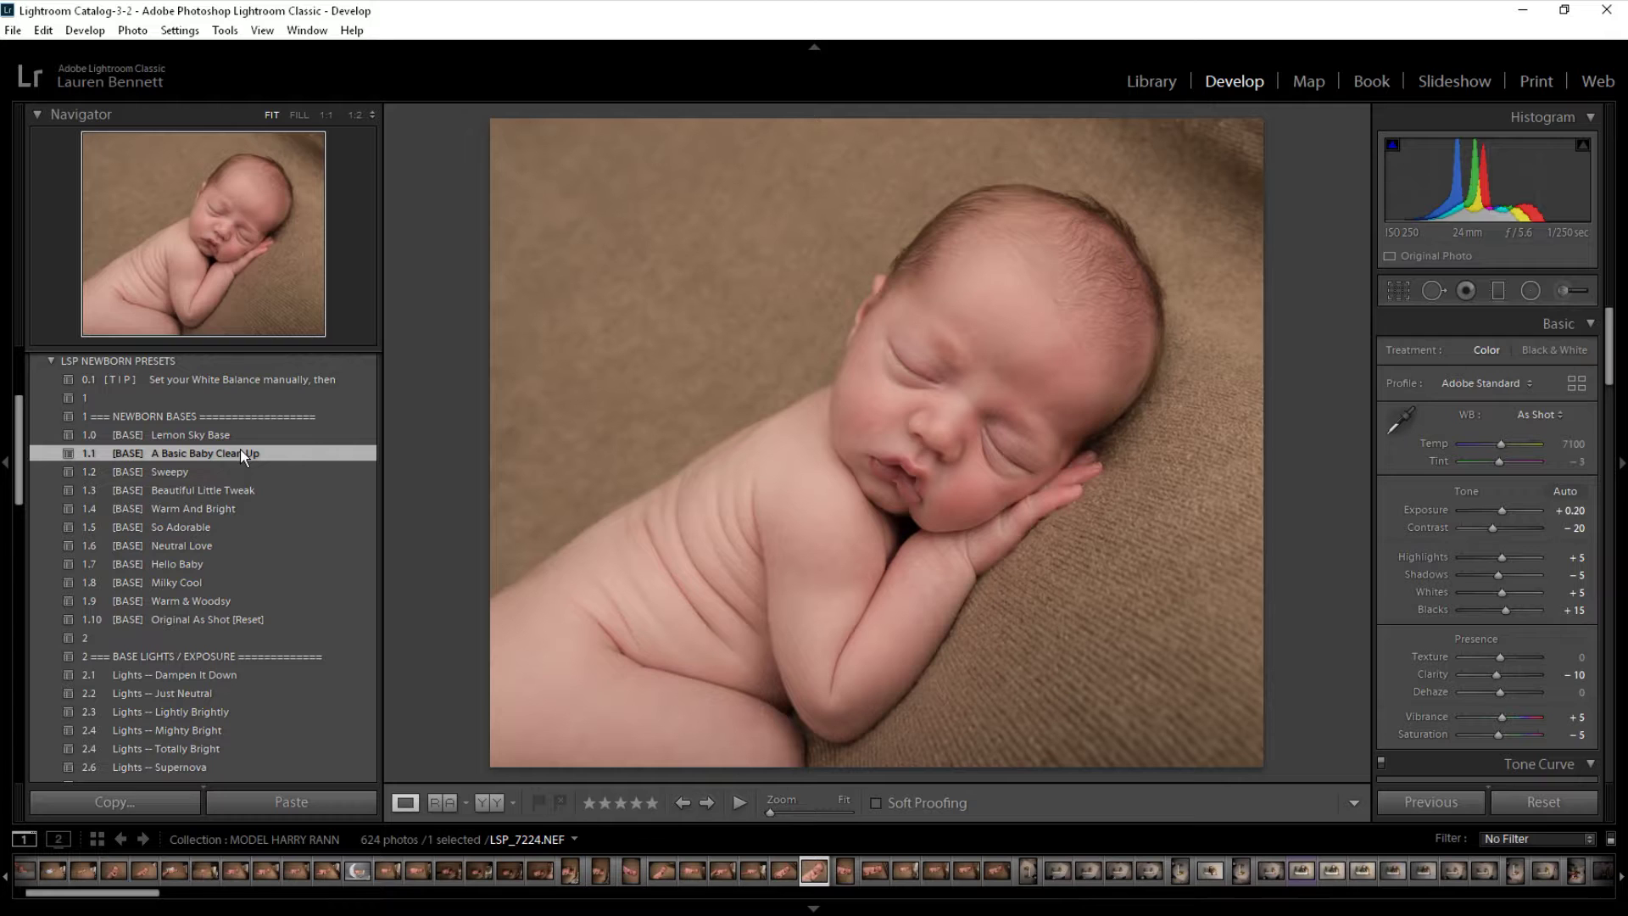
pyautogui.moveTo(19, 428); pyautogui.dragTo(23, 462)
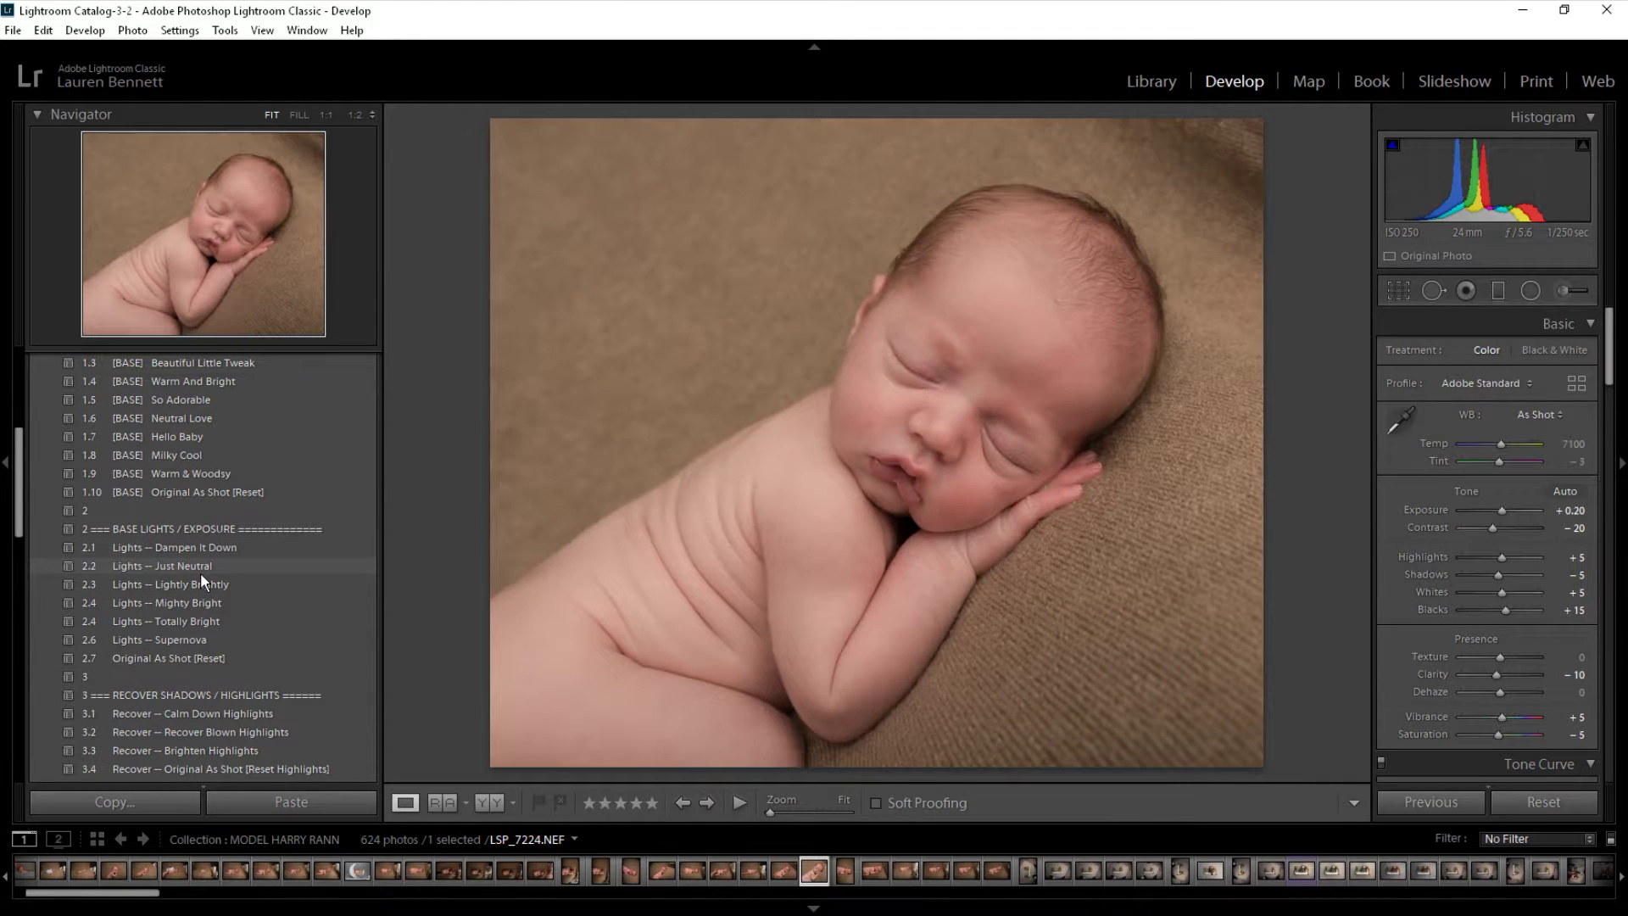
pyautogui.click(200, 572)
# Apply the presets 3.3 Recover -- Brighten Highlights, 4.2 Toners -- Reds Reduce and 3.5 Recover -- Deepen Shadows to the photo.
pyautogui.moveTo(17, 458); pyautogui.dragTo(18, 509)
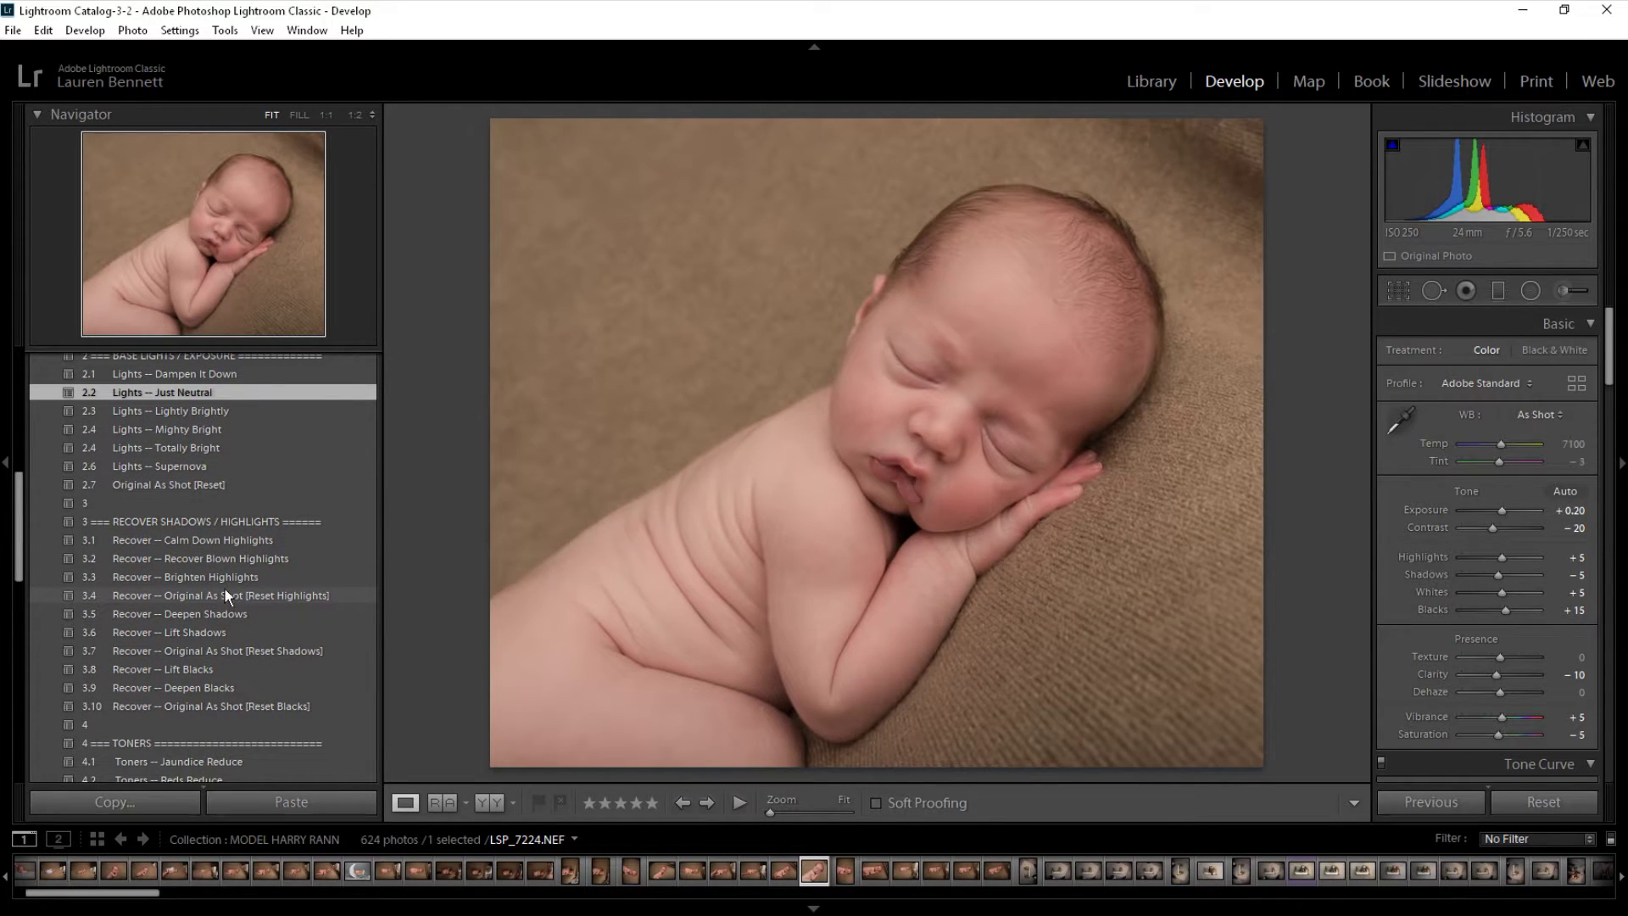
pyautogui.click(222, 577)
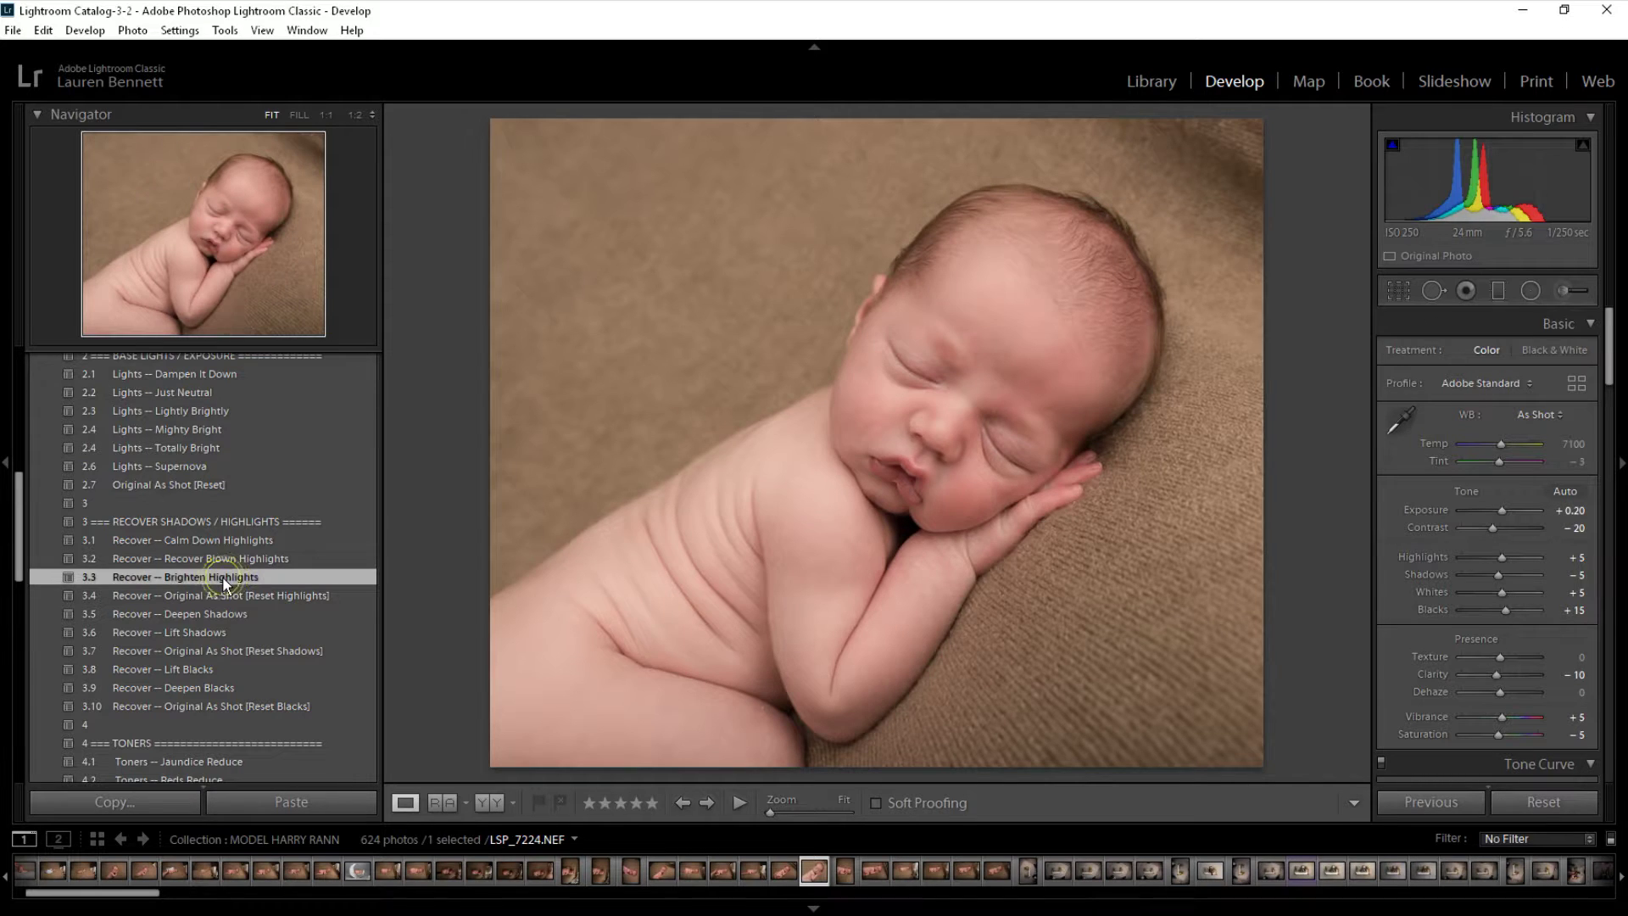
pyautogui.scroll(-4, 237, 610)
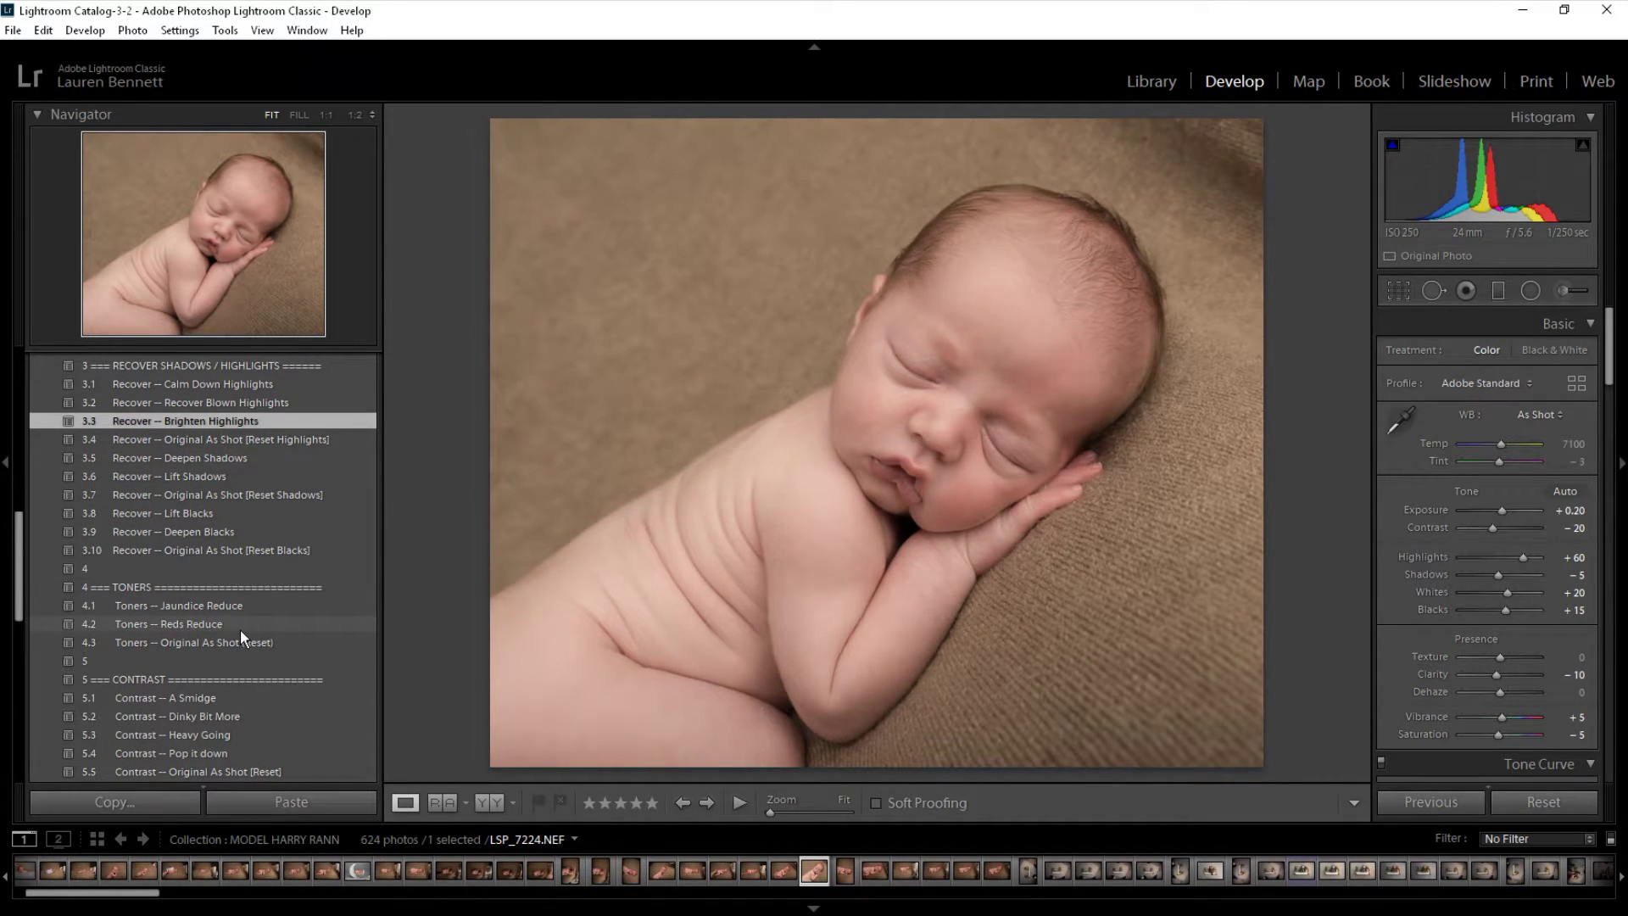
pyautogui.click(241, 629)
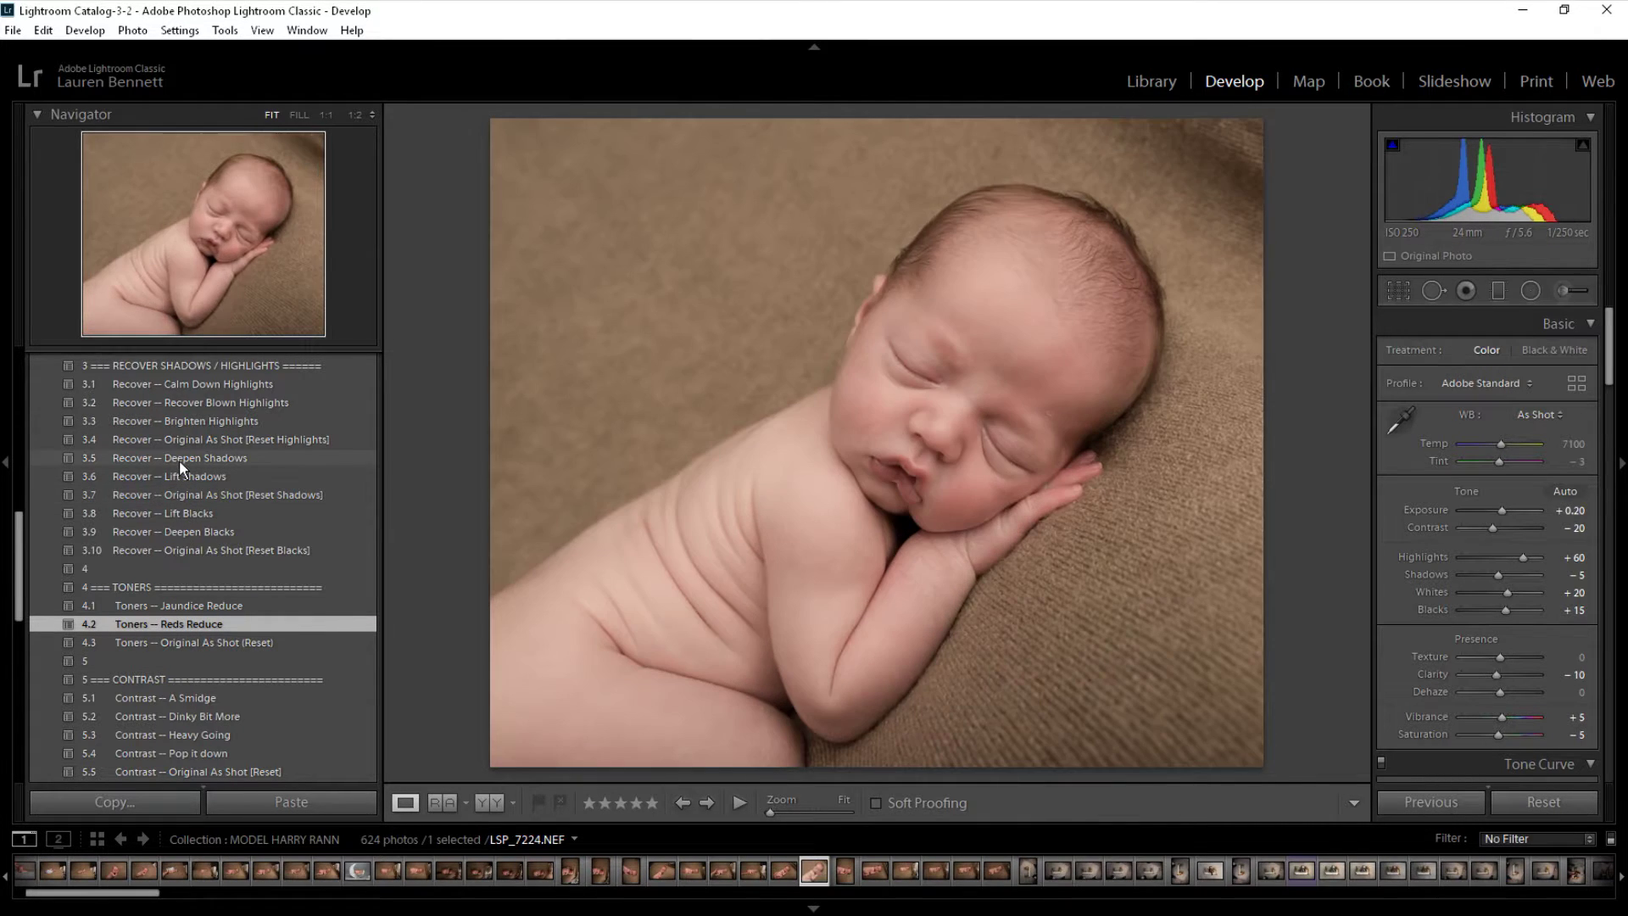
pyautogui.click(180, 462)
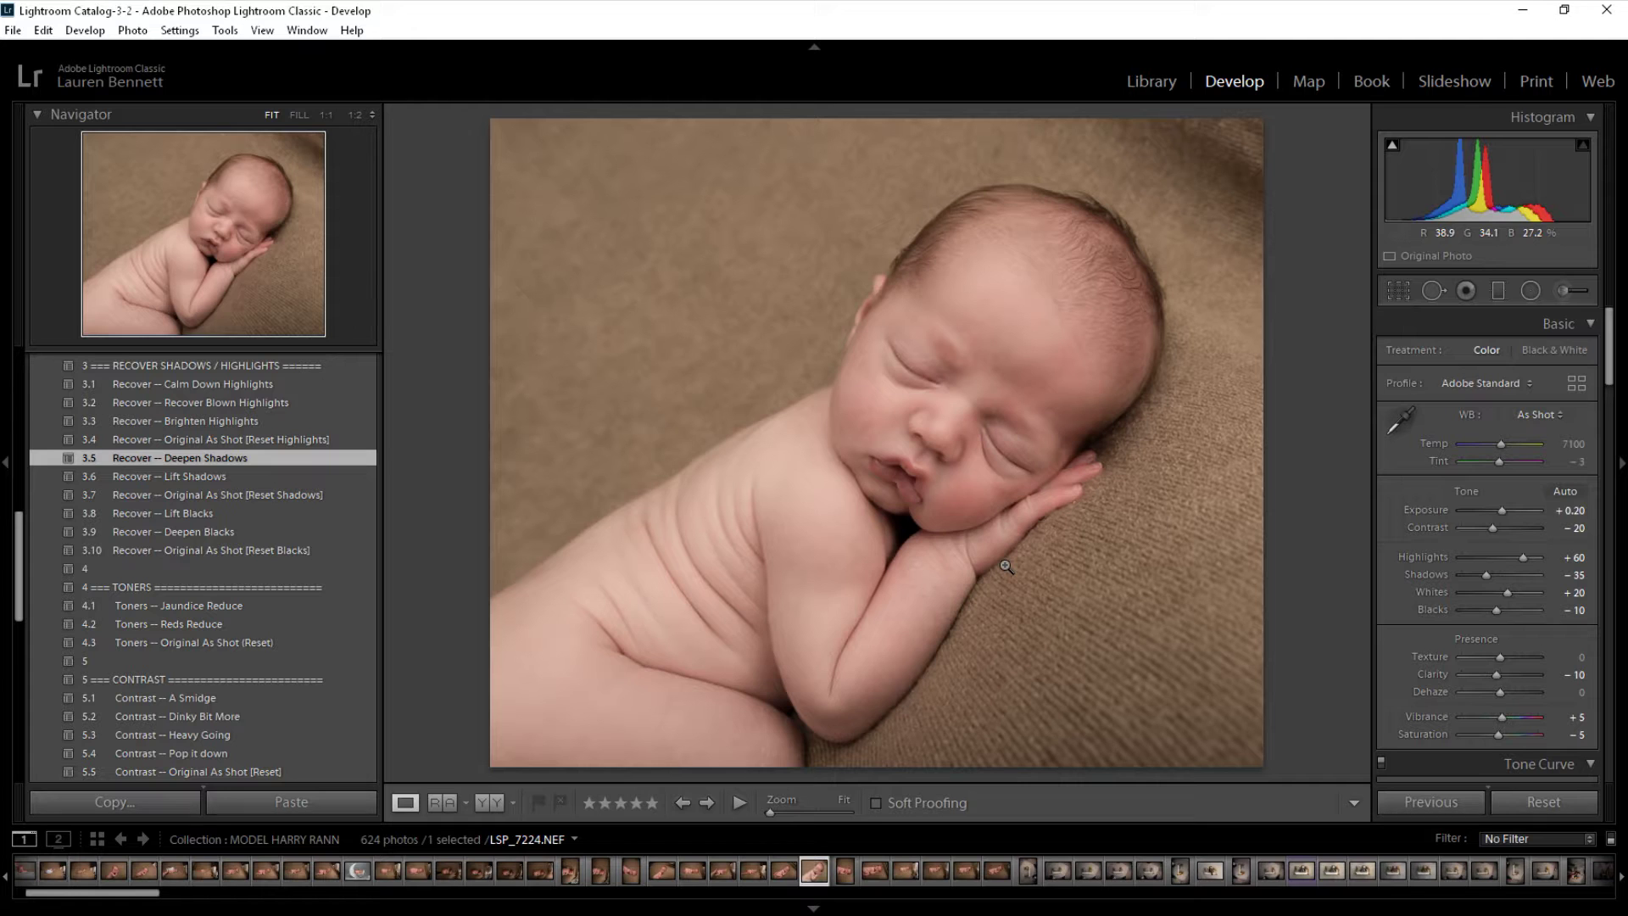
# Synchronize the develop settings of LSP_7224.NEF to the six photos after it with the preset sync options, and reselect only LSP_7224.NEF.
pyautogui.scroll(-3, 334, 641)
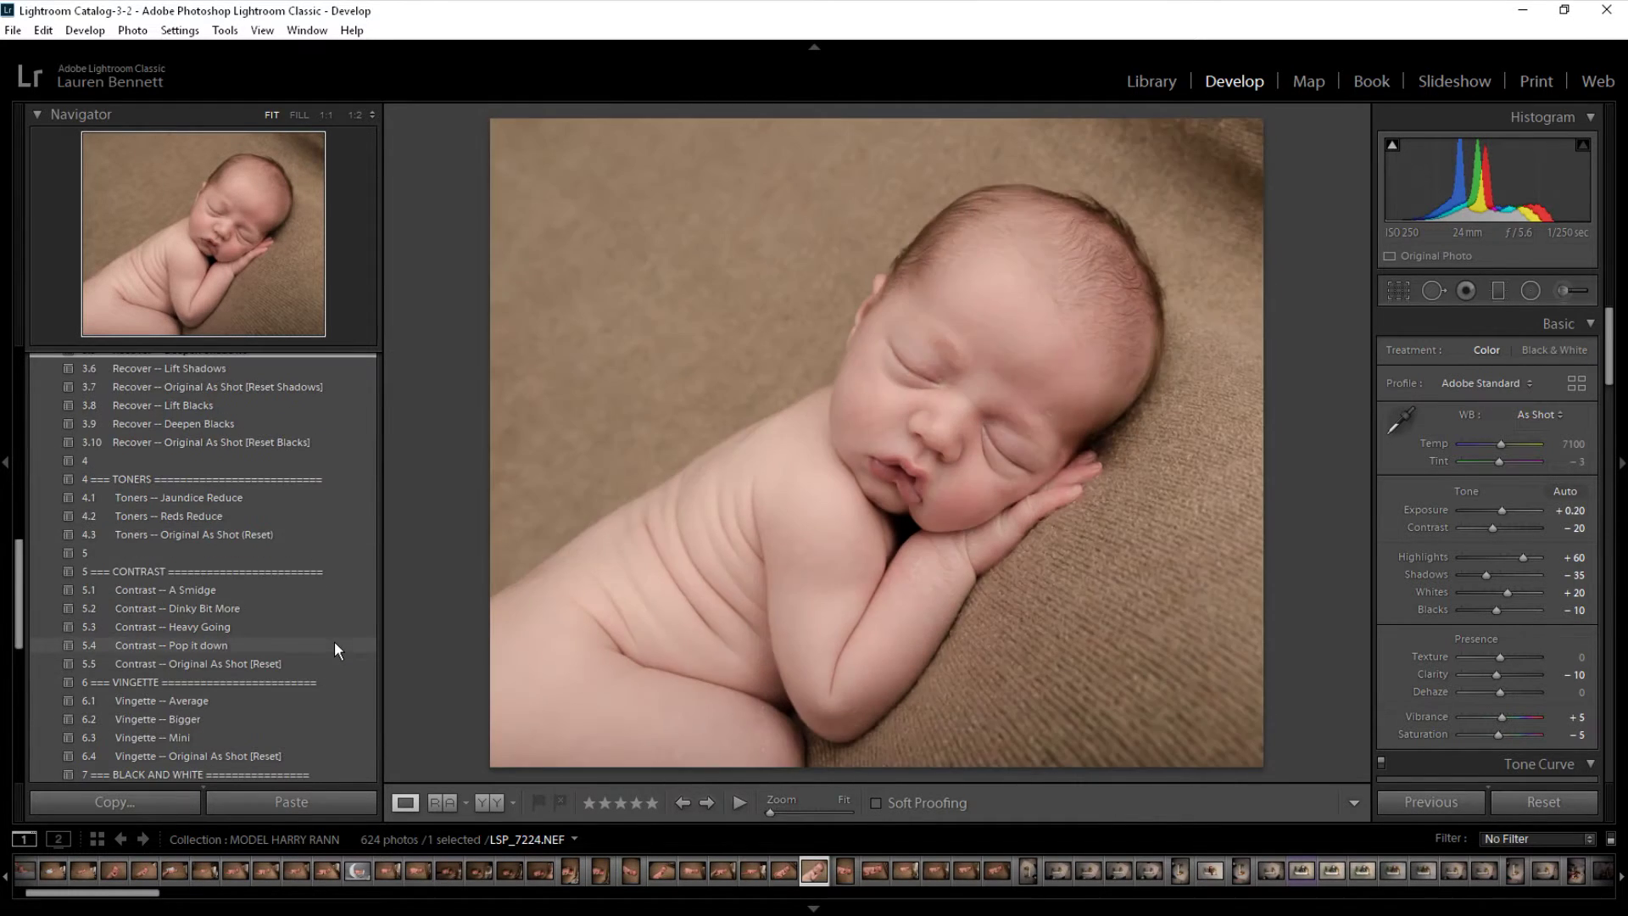
pyautogui.scroll(-3, 334, 641)
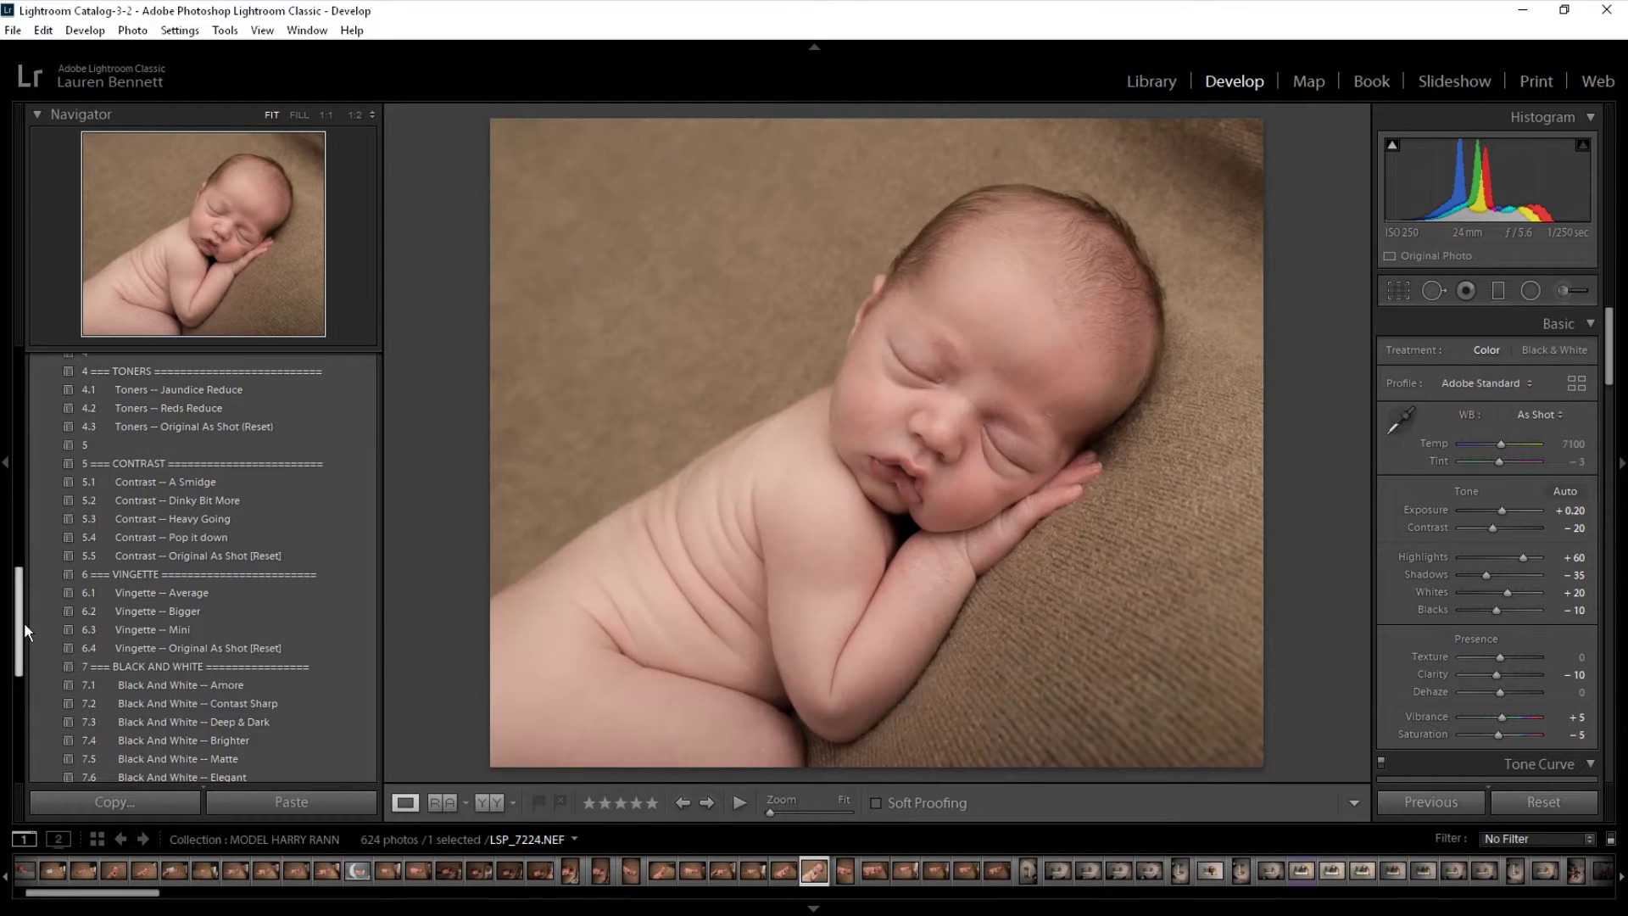
pyautogui.moveTo(24, 627); pyautogui.dragTo(24, 452)
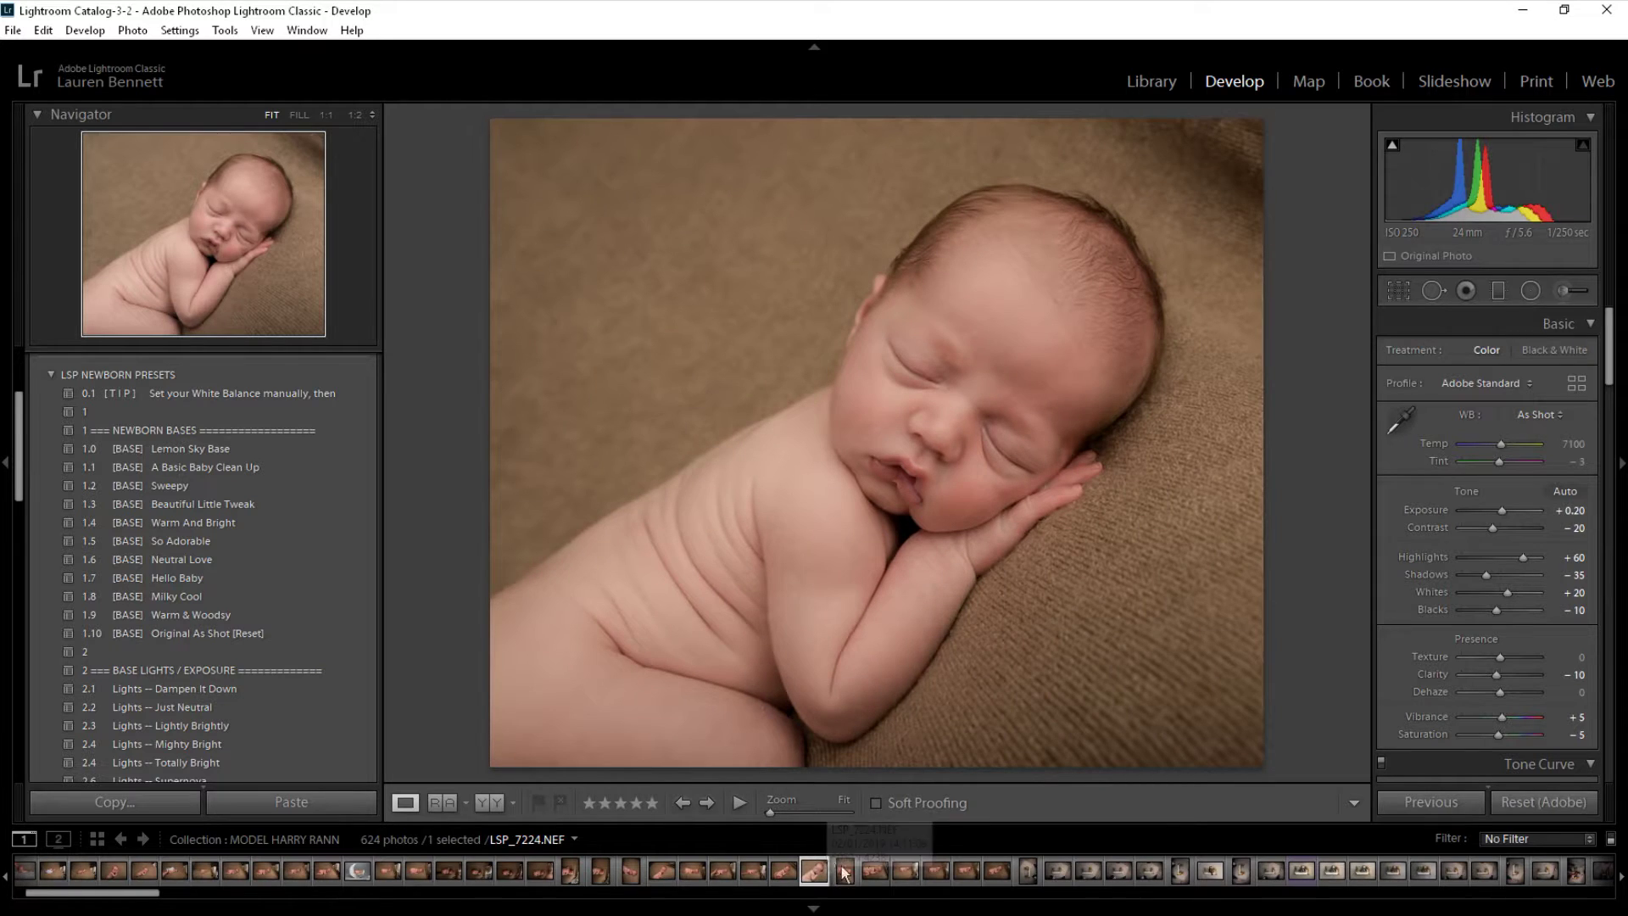
pyautogui.keyDown('shift'); pyautogui.click(999, 874); pyautogui.keyUp('shift')
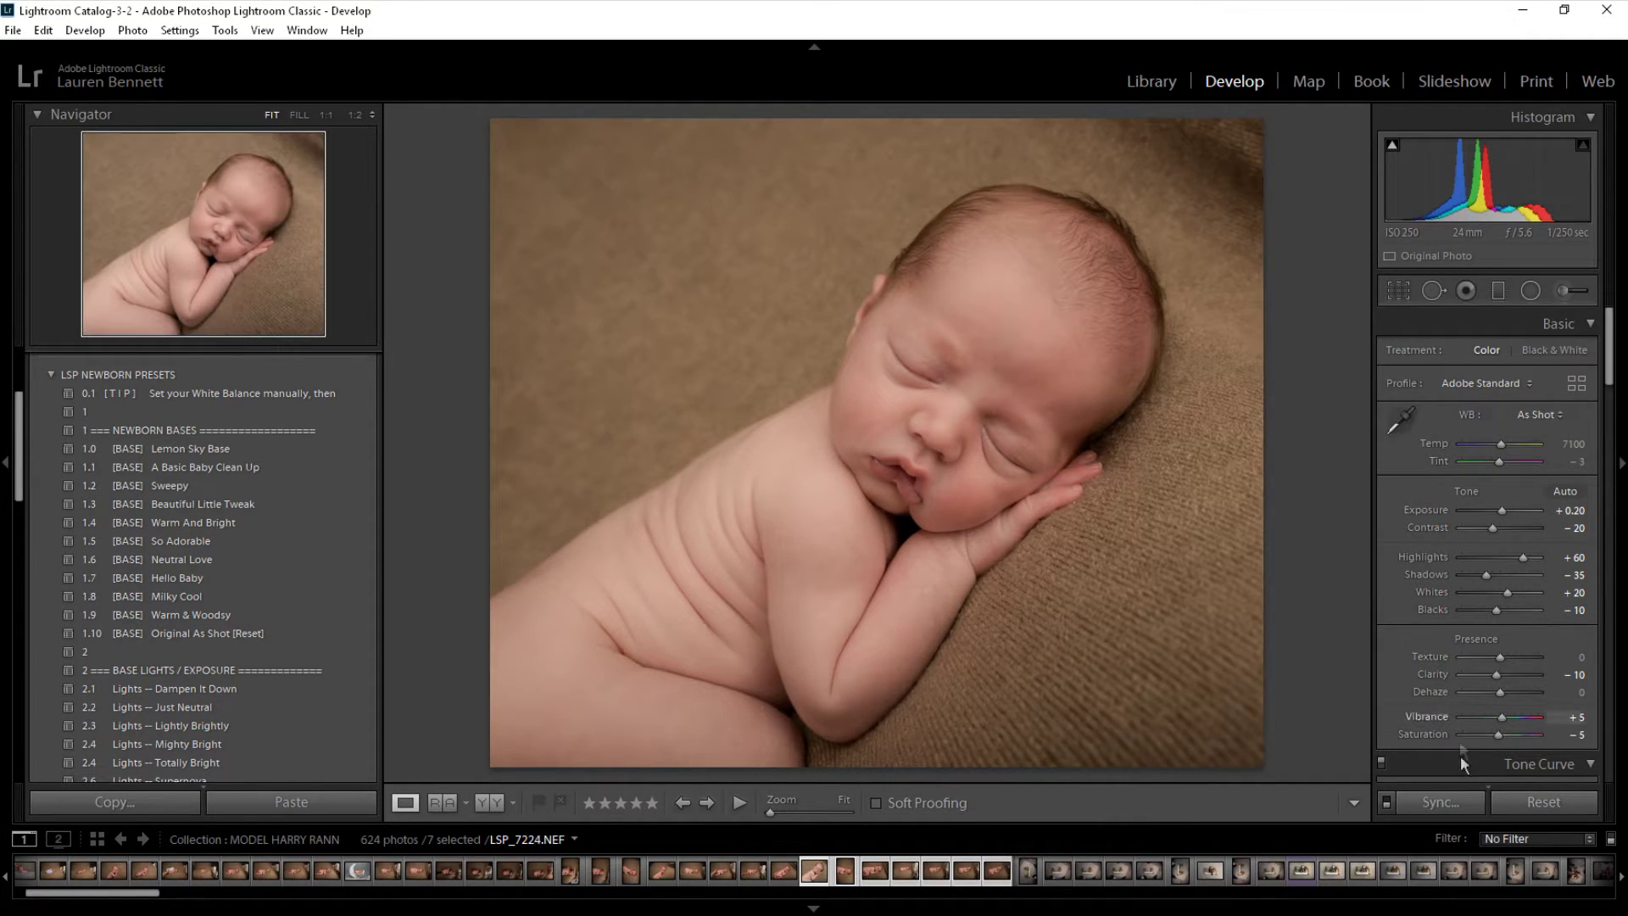
pyautogui.click(1462, 798)
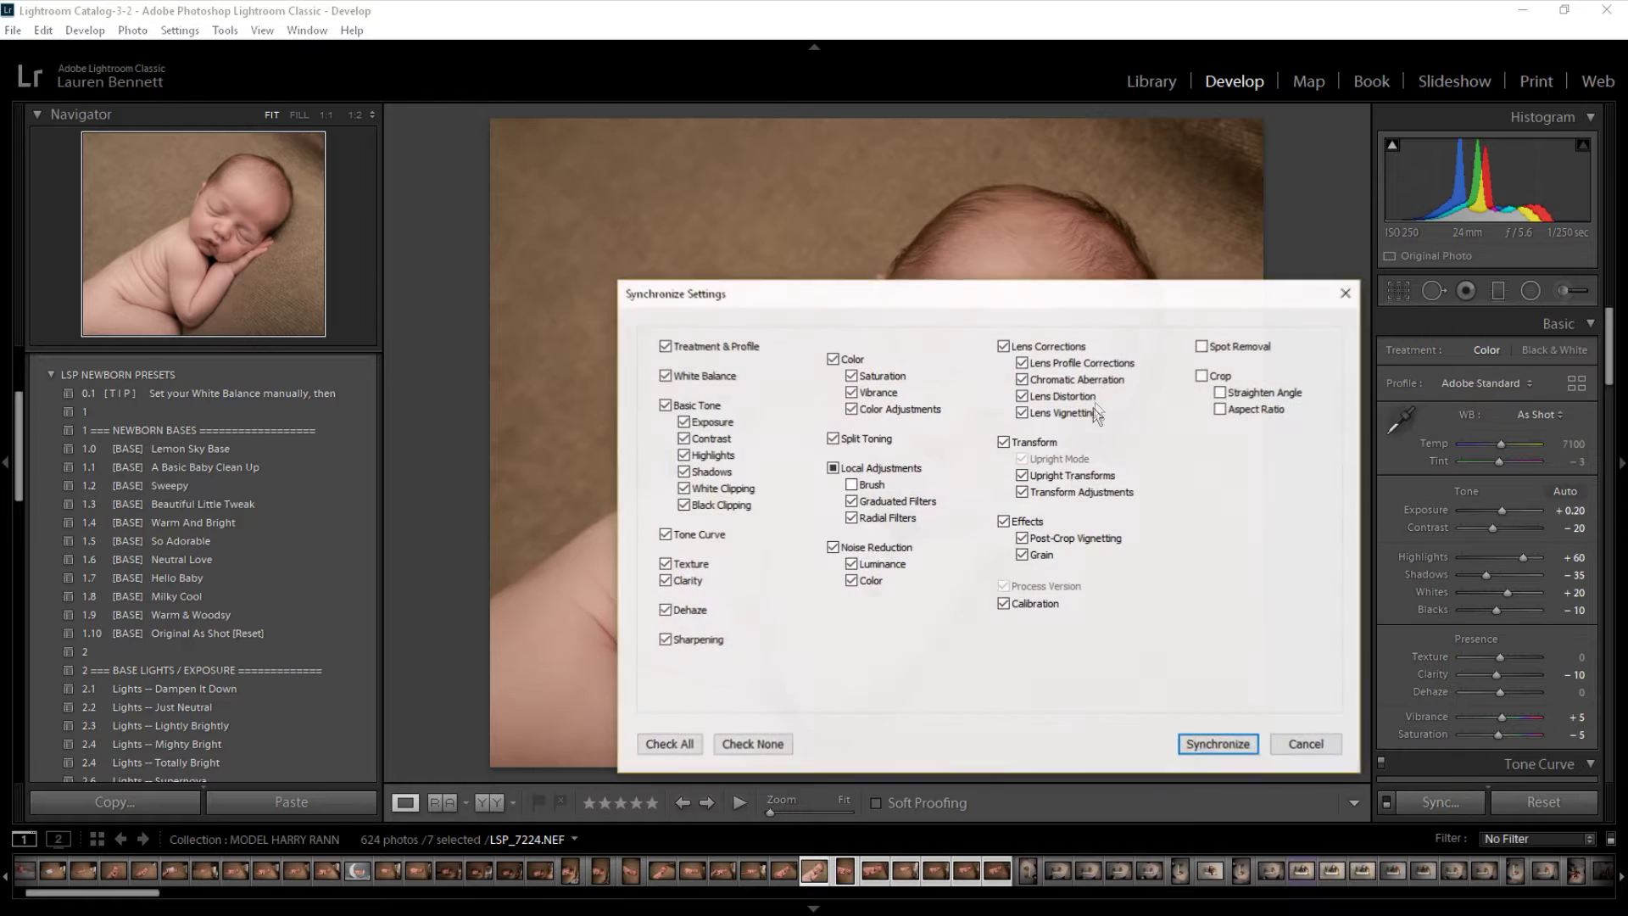
pyautogui.click(1194, 744)
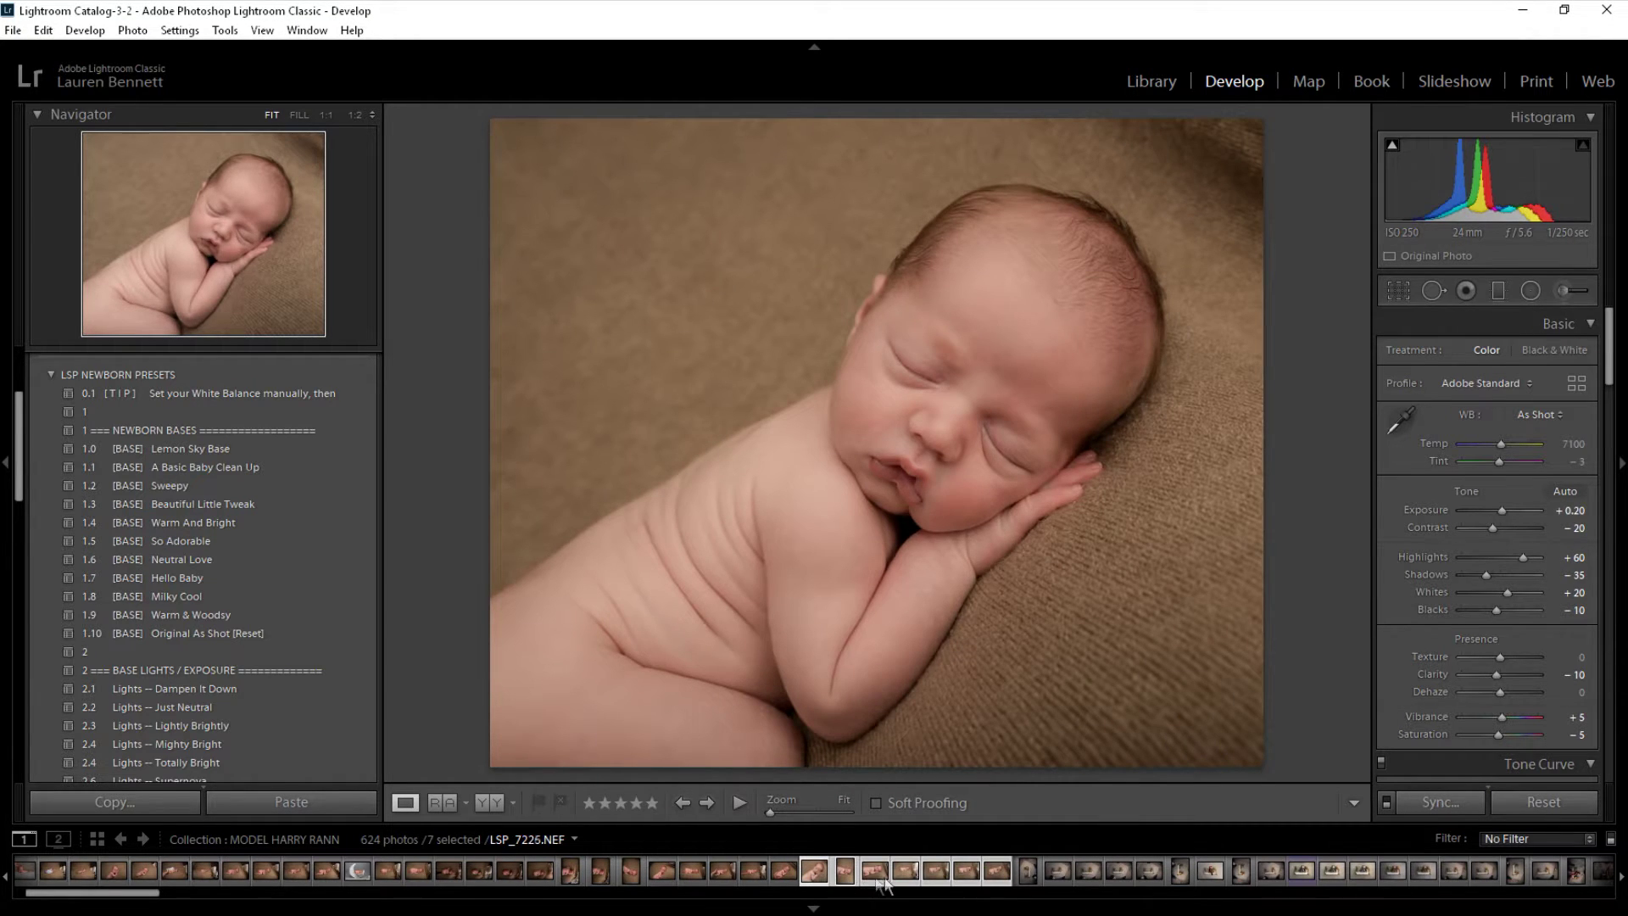
pyautogui.click(816, 874)
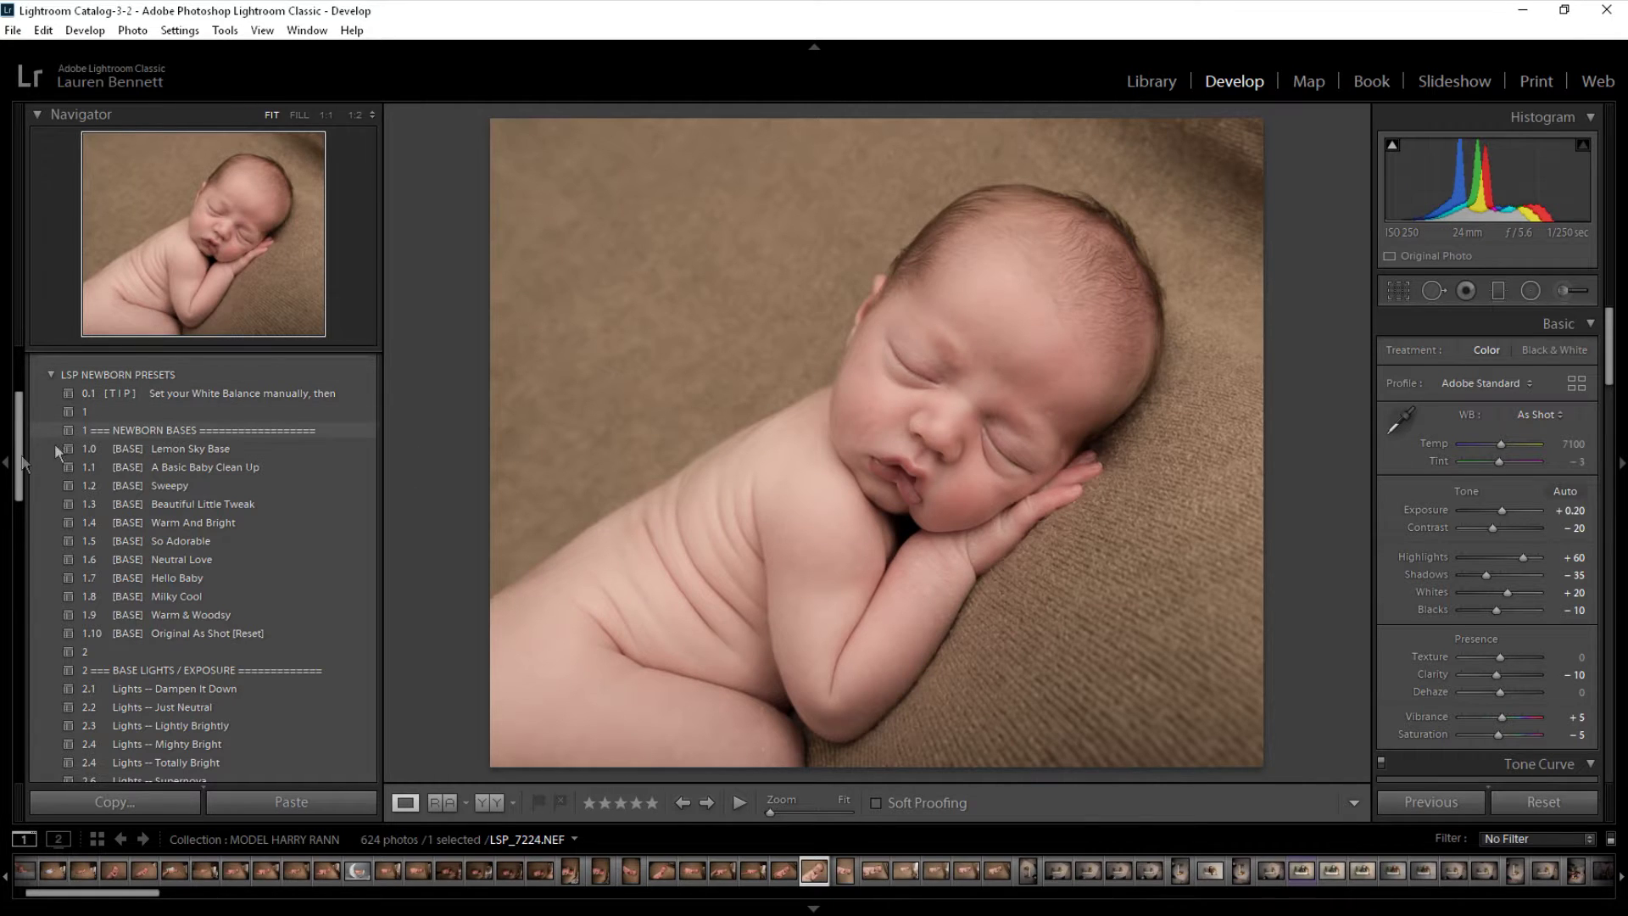
pyautogui.moveTo(14, 463); pyautogui.dragTo(27, 410)
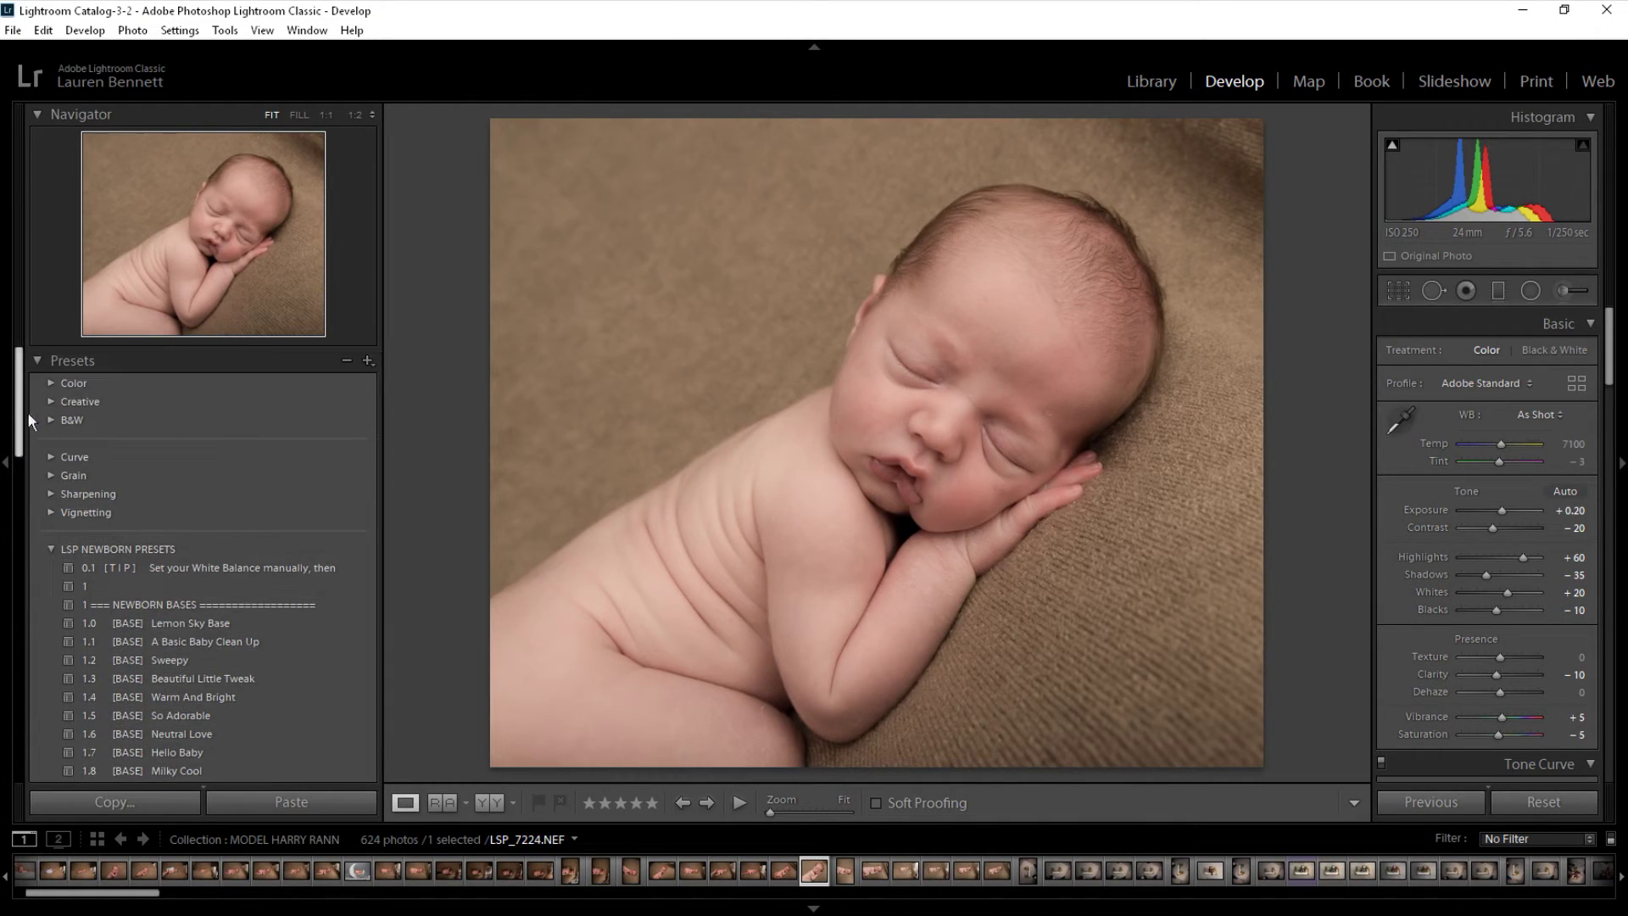
# Open the Presets preferences and show all other Lightroom presets in the file browser.
pyautogui.click(42, 34)
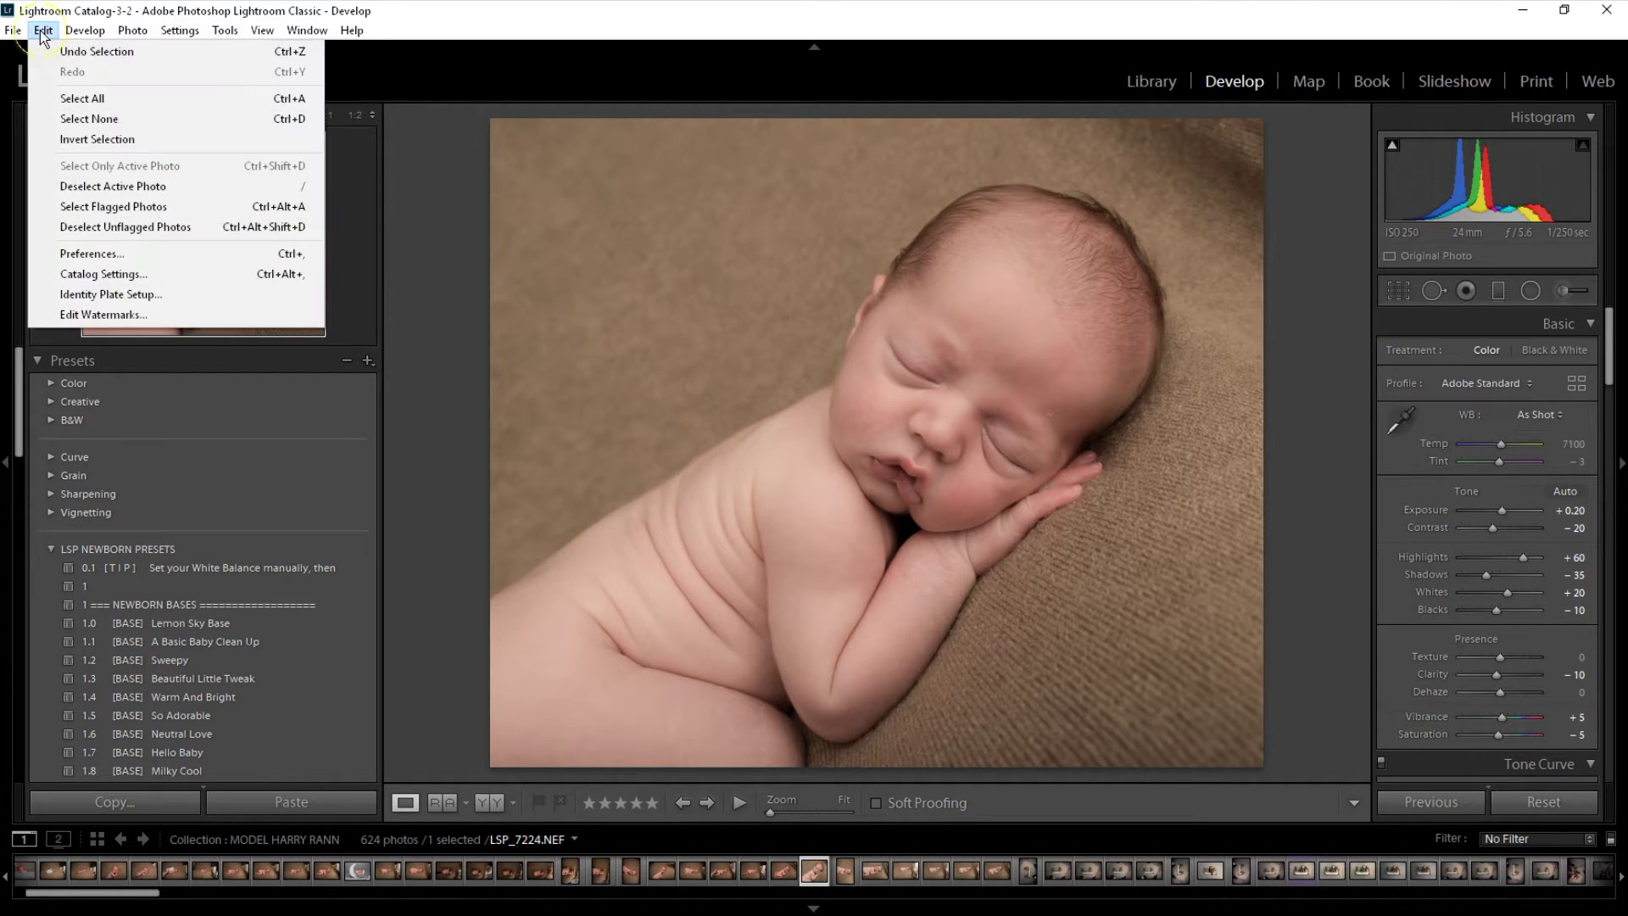
pyautogui.click(104, 253)
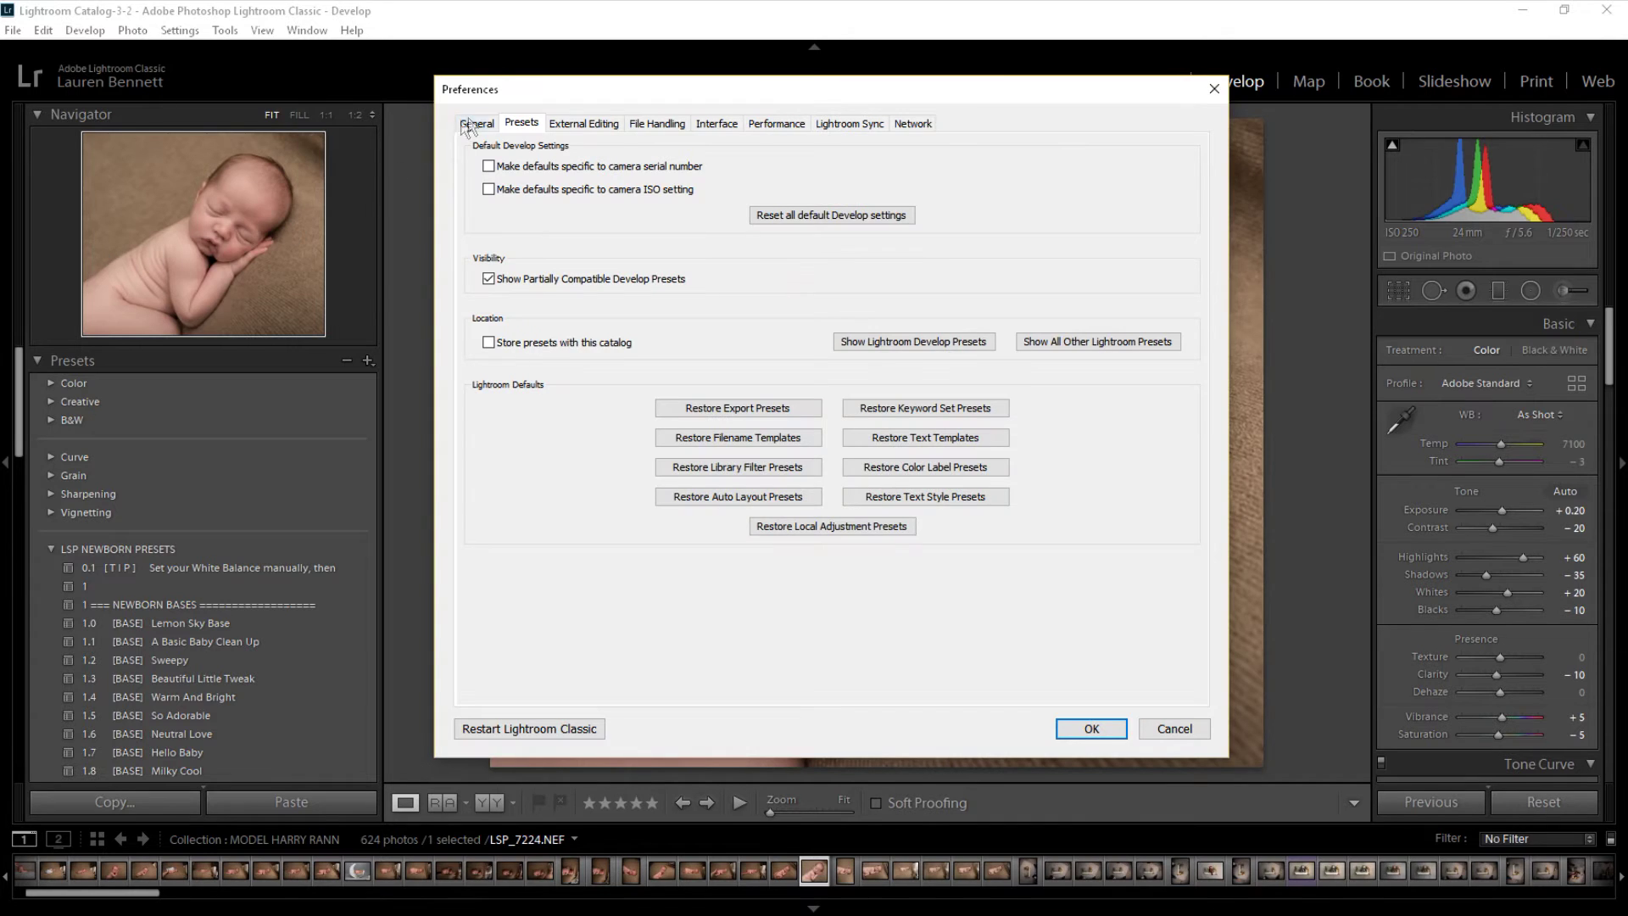
pyautogui.click(477, 123)
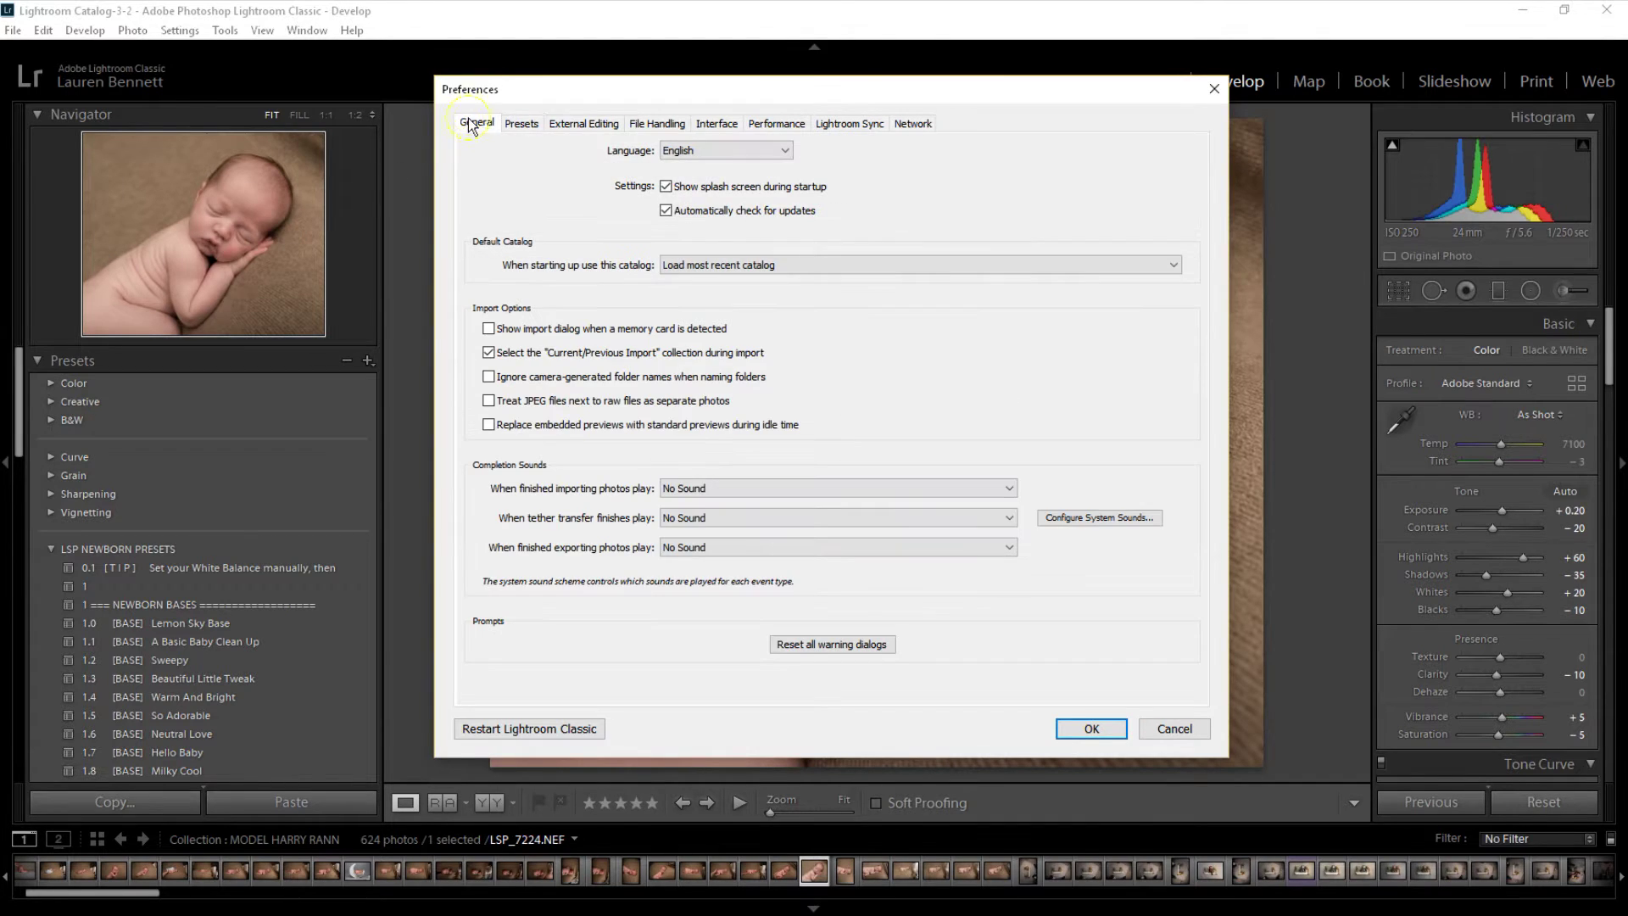
pyautogui.click(518, 125)
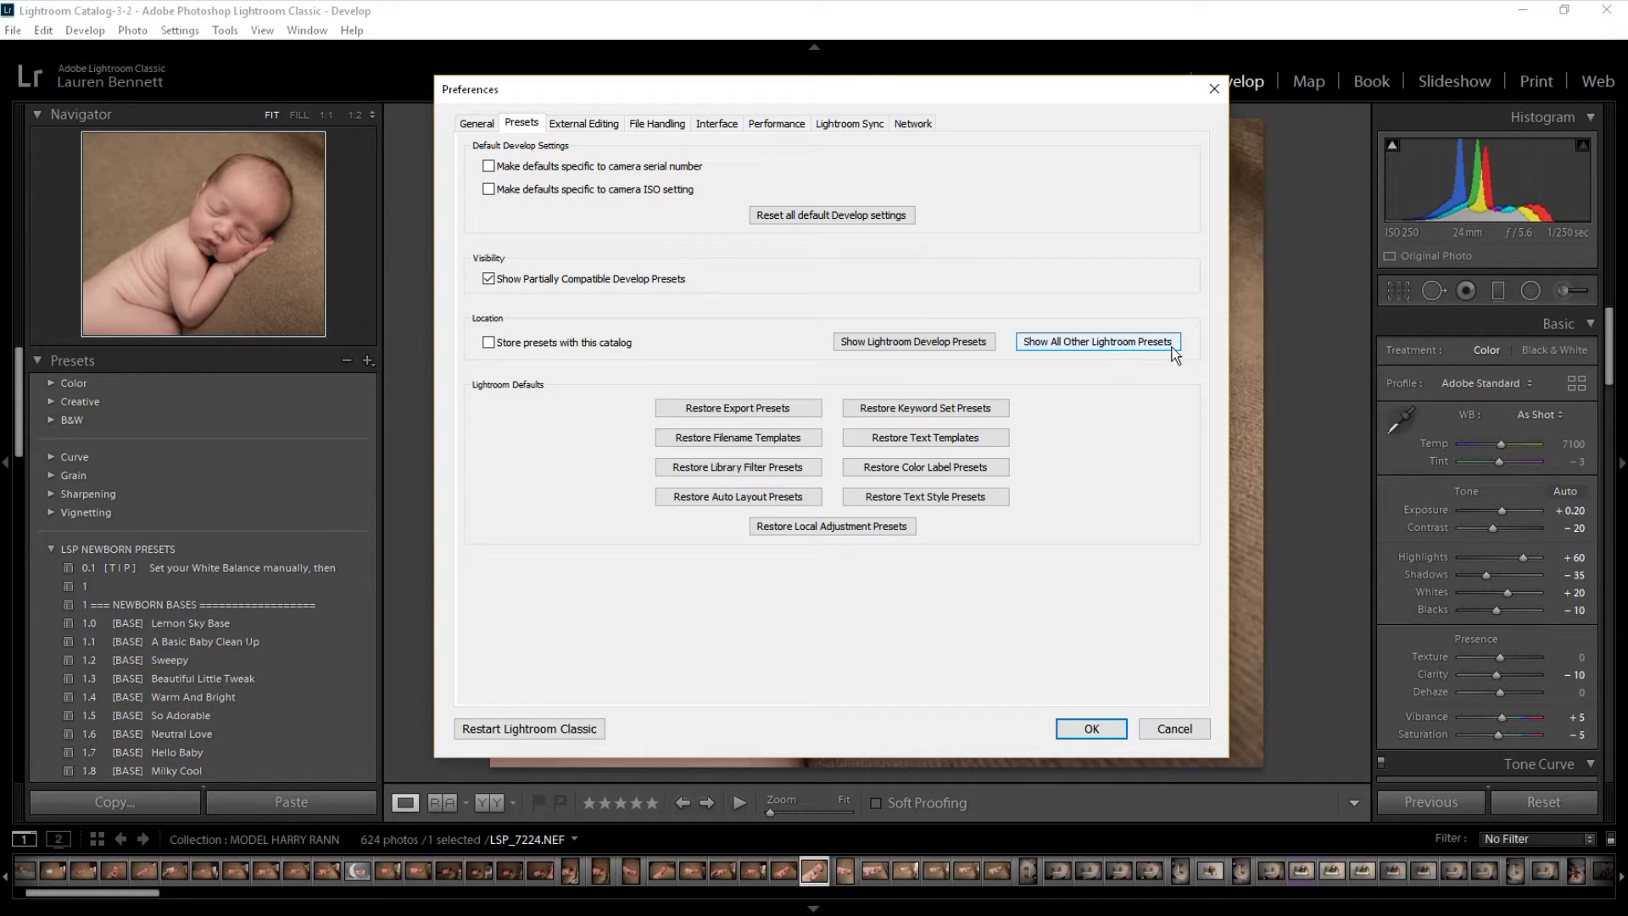
pyautogui.click(1113, 341)
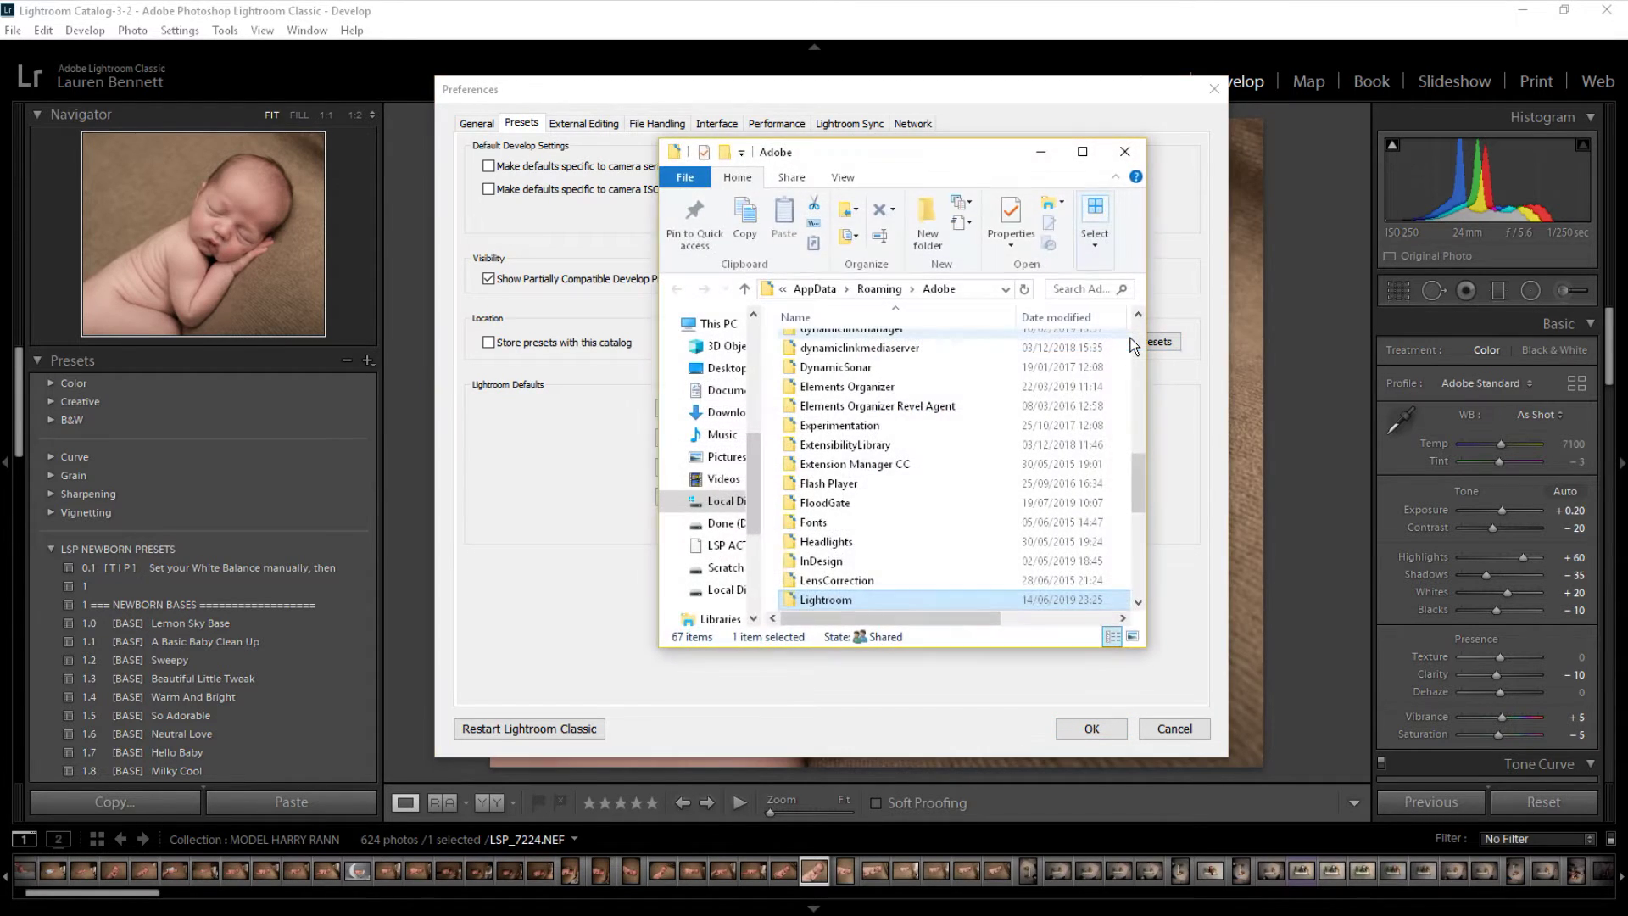
# Open the Lightroom folder inside Adobe and enter its subfolder for preset files.
pyautogui.doubleClick(852, 599)
pyautogui.scroll(-6, 1060, 597)
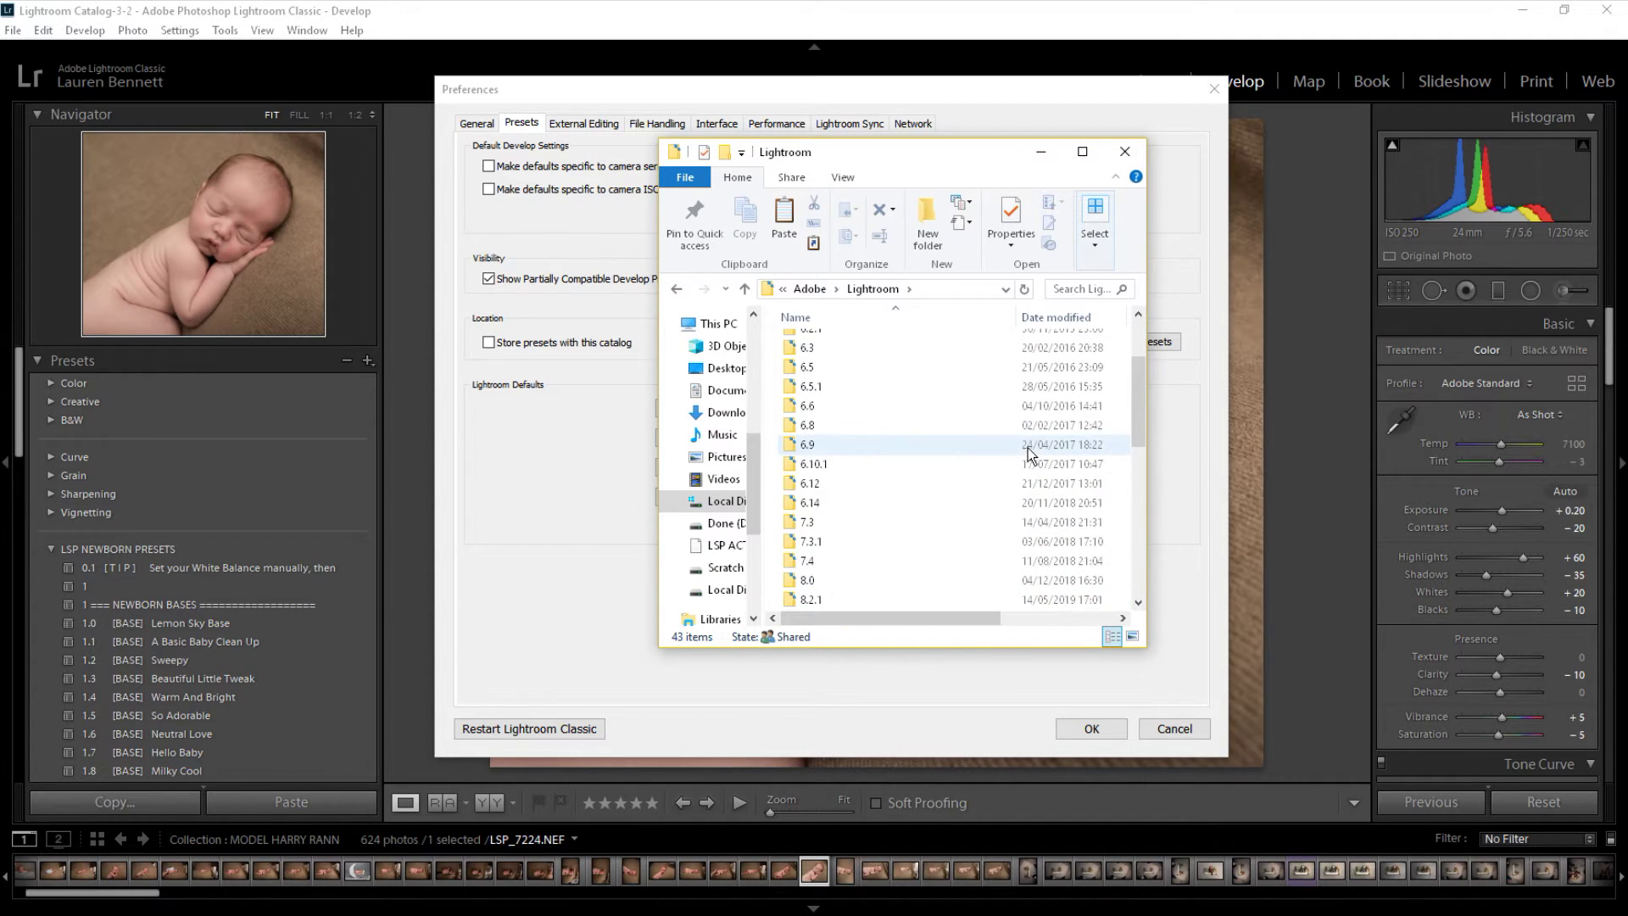
pyautogui.scroll(-3, 1039, 452)
pyautogui.doubleClick(924, 445)
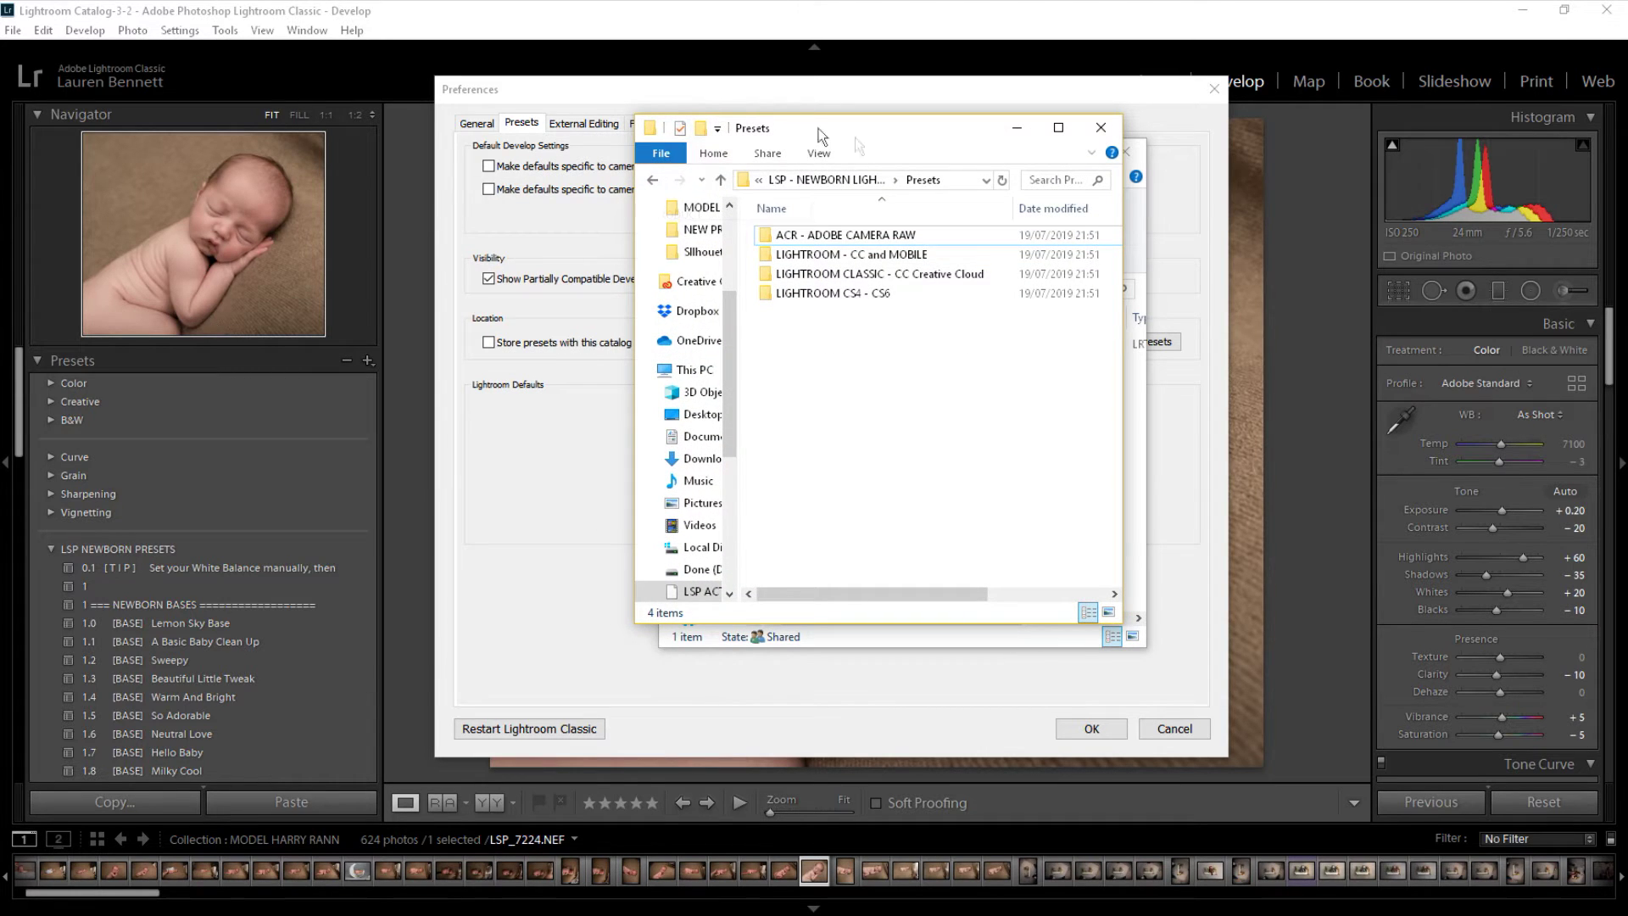
# Place the preset files window beside the Local Adjustment Presets window and open Brushes > 1 LSP - NEWBORN BRUSHES FOR LIGHTROOM in it.
pyautogui.moveTo(855, 138); pyautogui.dragTo(337, 168)
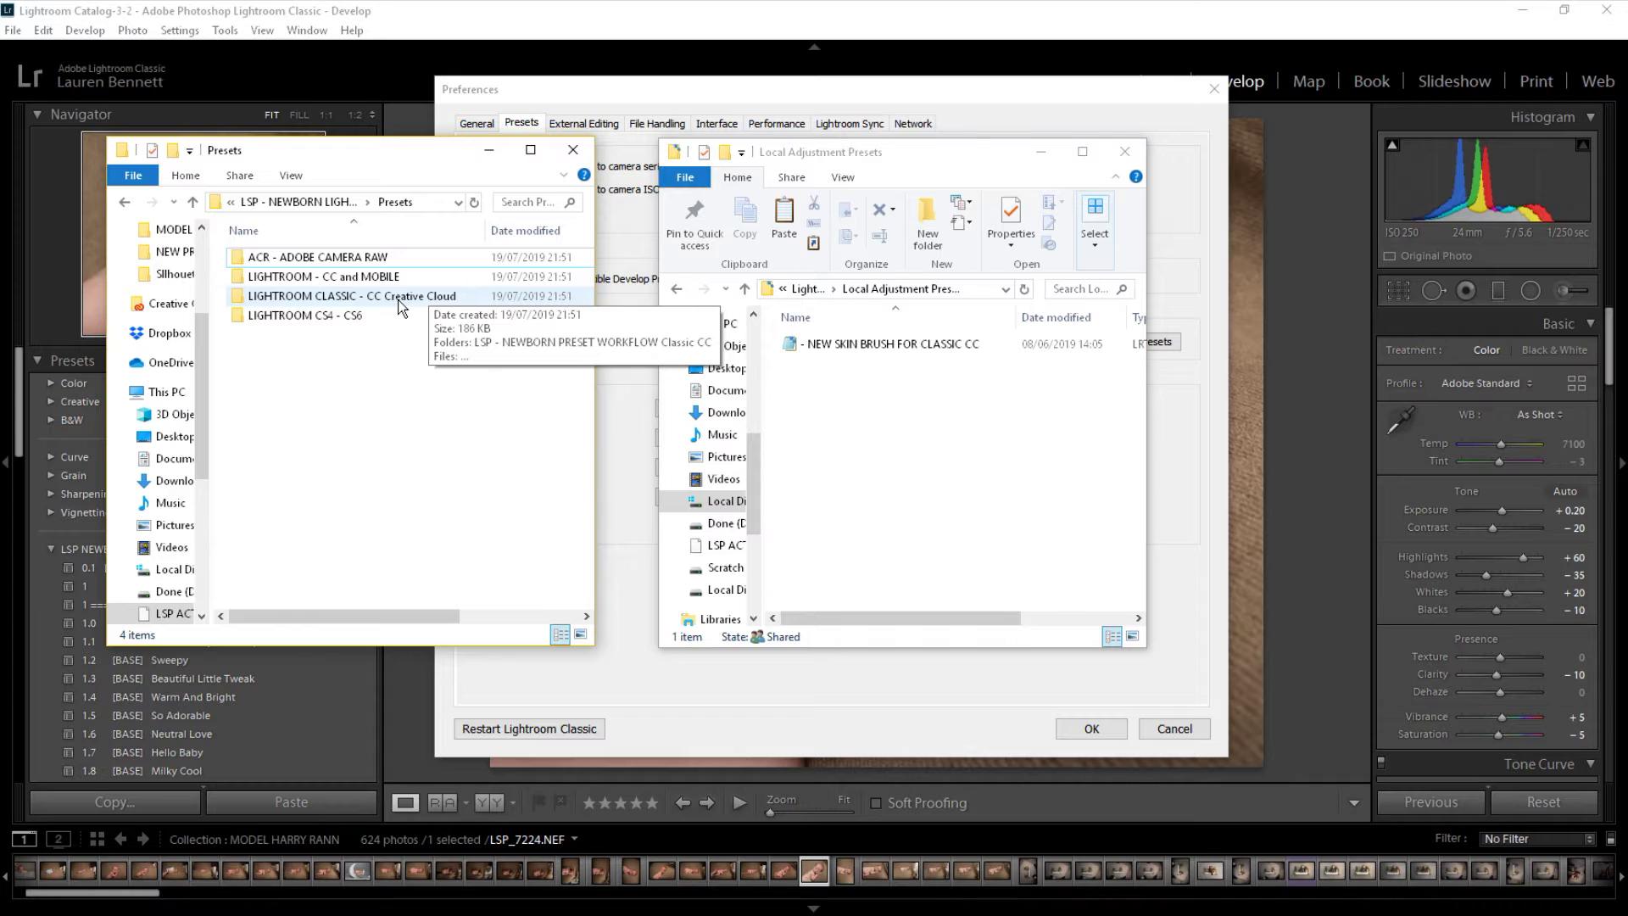
pyautogui.doubleClick(401, 297)
pyautogui.click(287, 202)
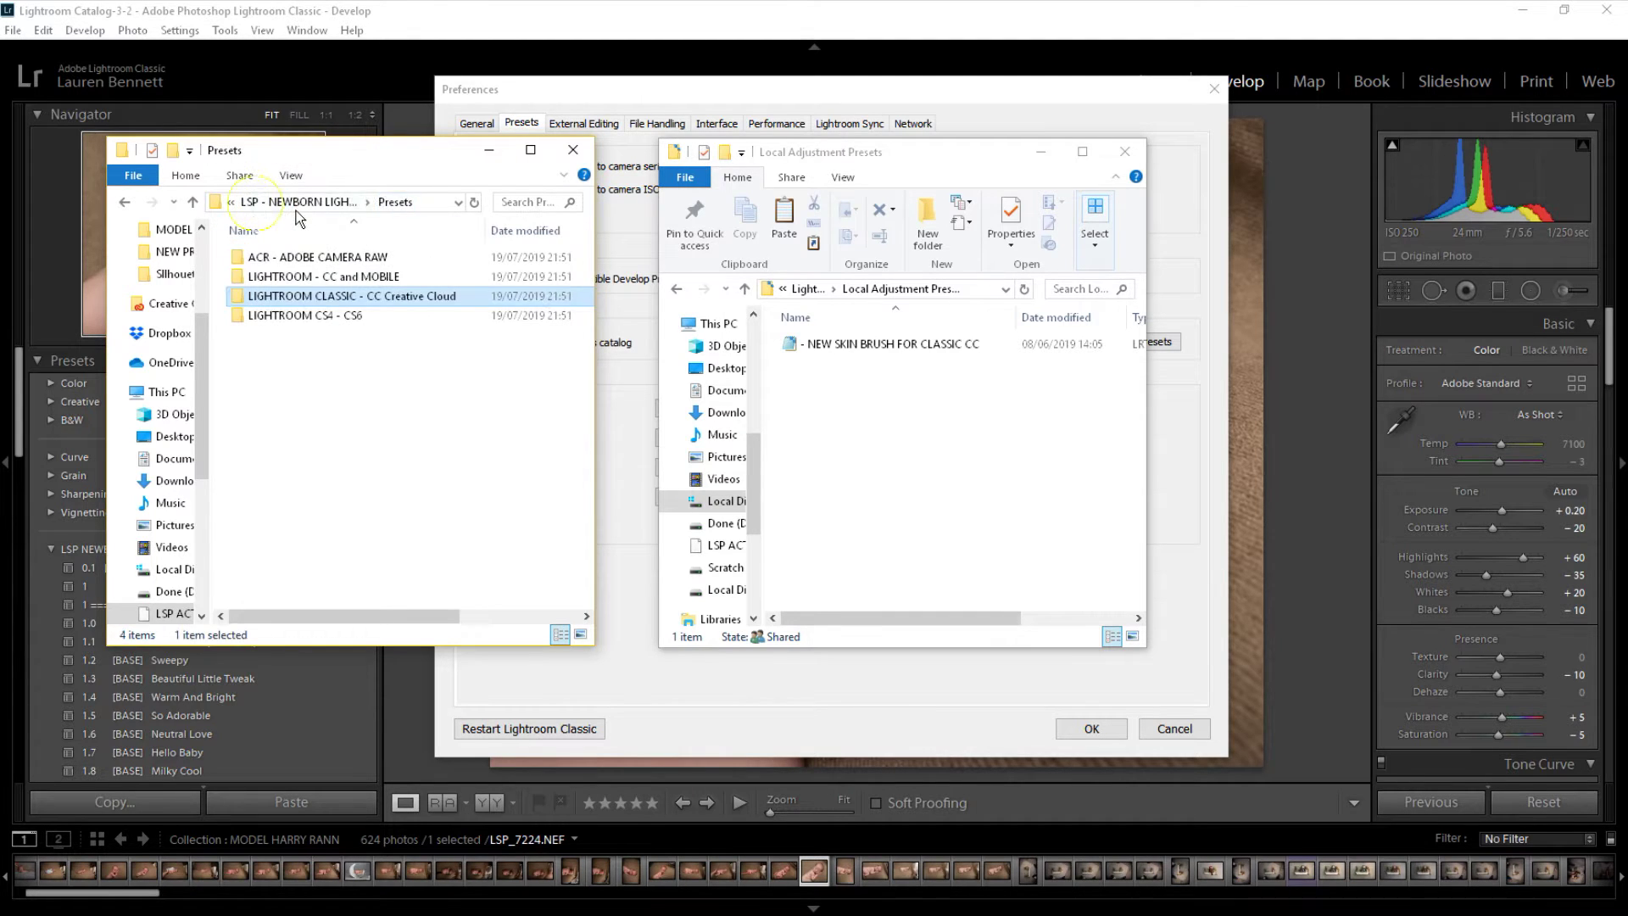
pyautogui.click(318, 202)
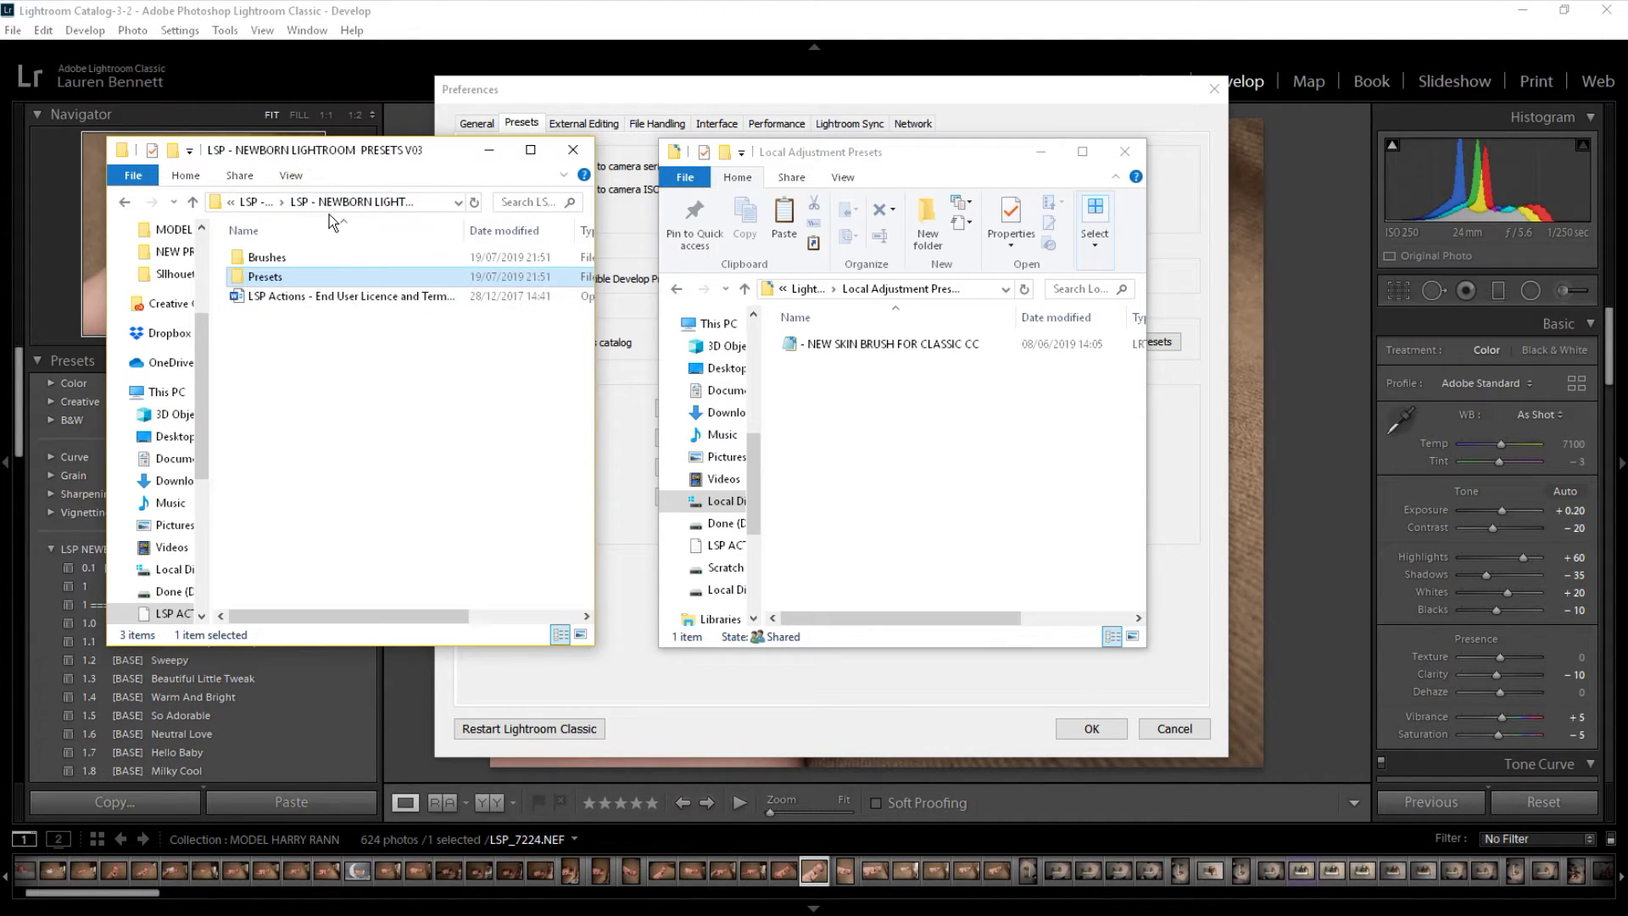
pyautogui.doubleClick(267, 257)
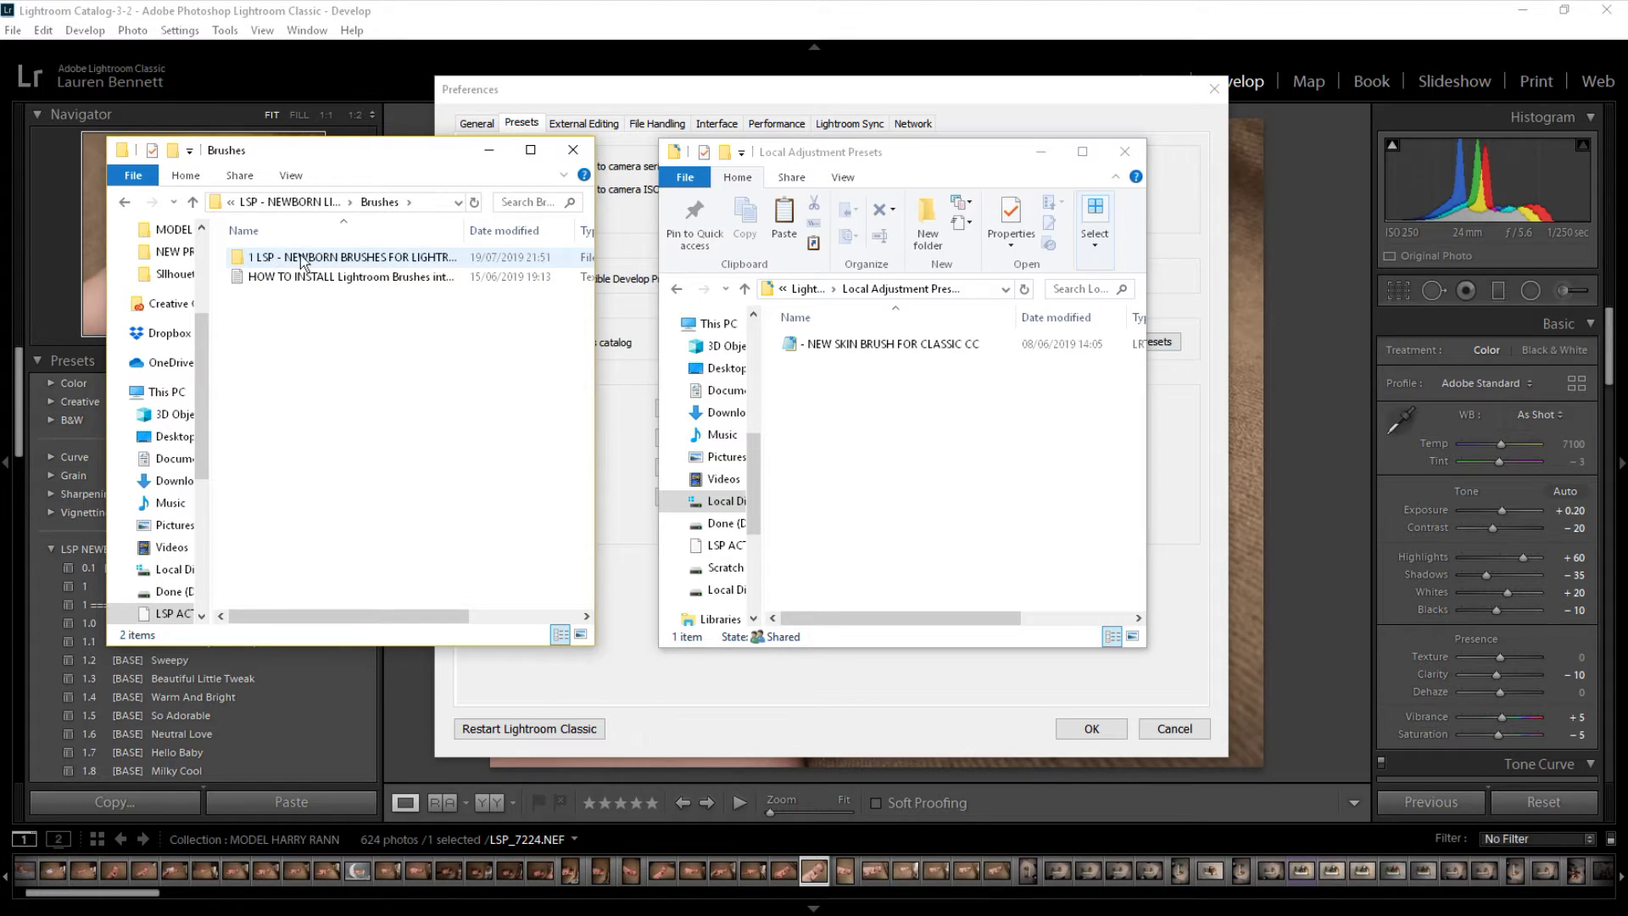
pyautogui.click(335, 202)
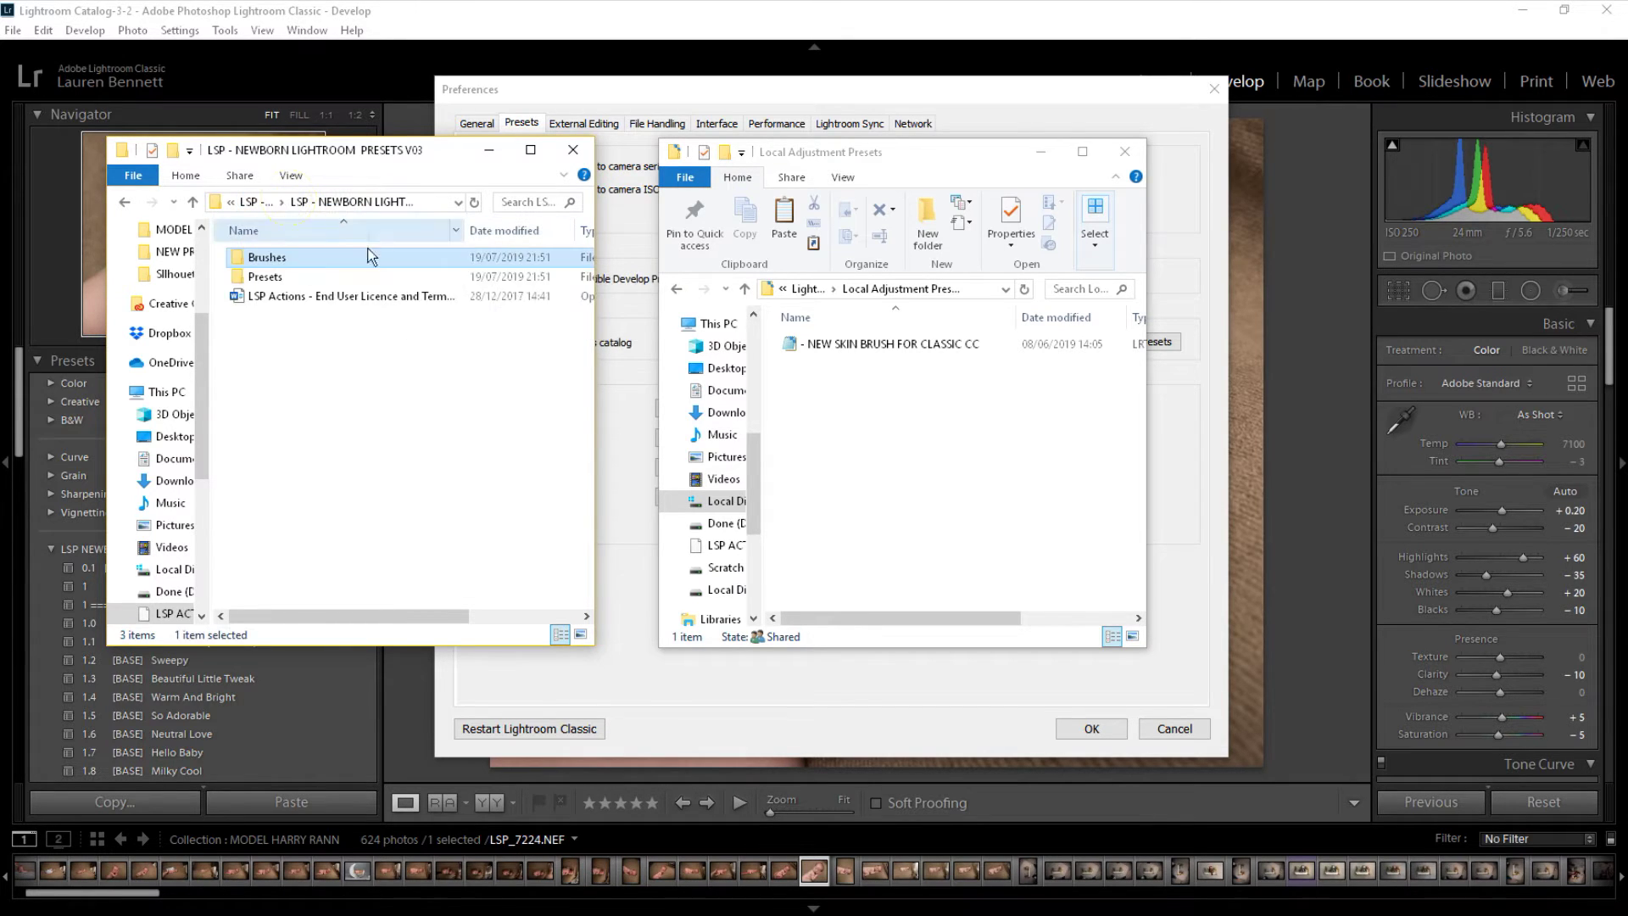
pyautogui.doubleClick(292, 260)
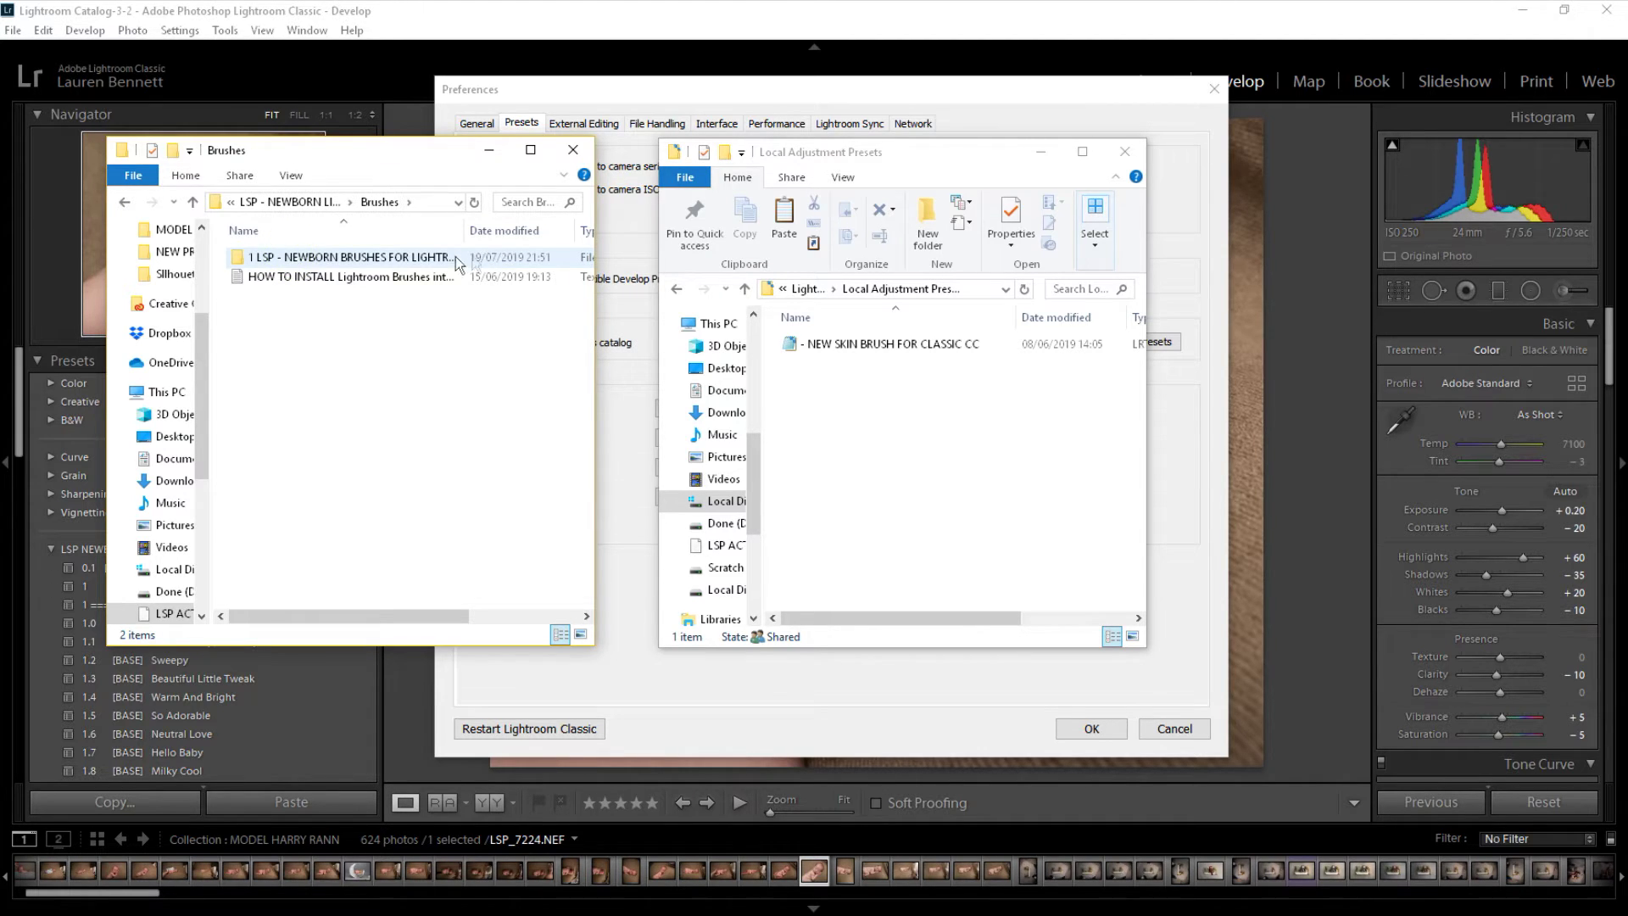
pyautogui.moveTo(463, 230); pyautogui.dragTo(523, 230)
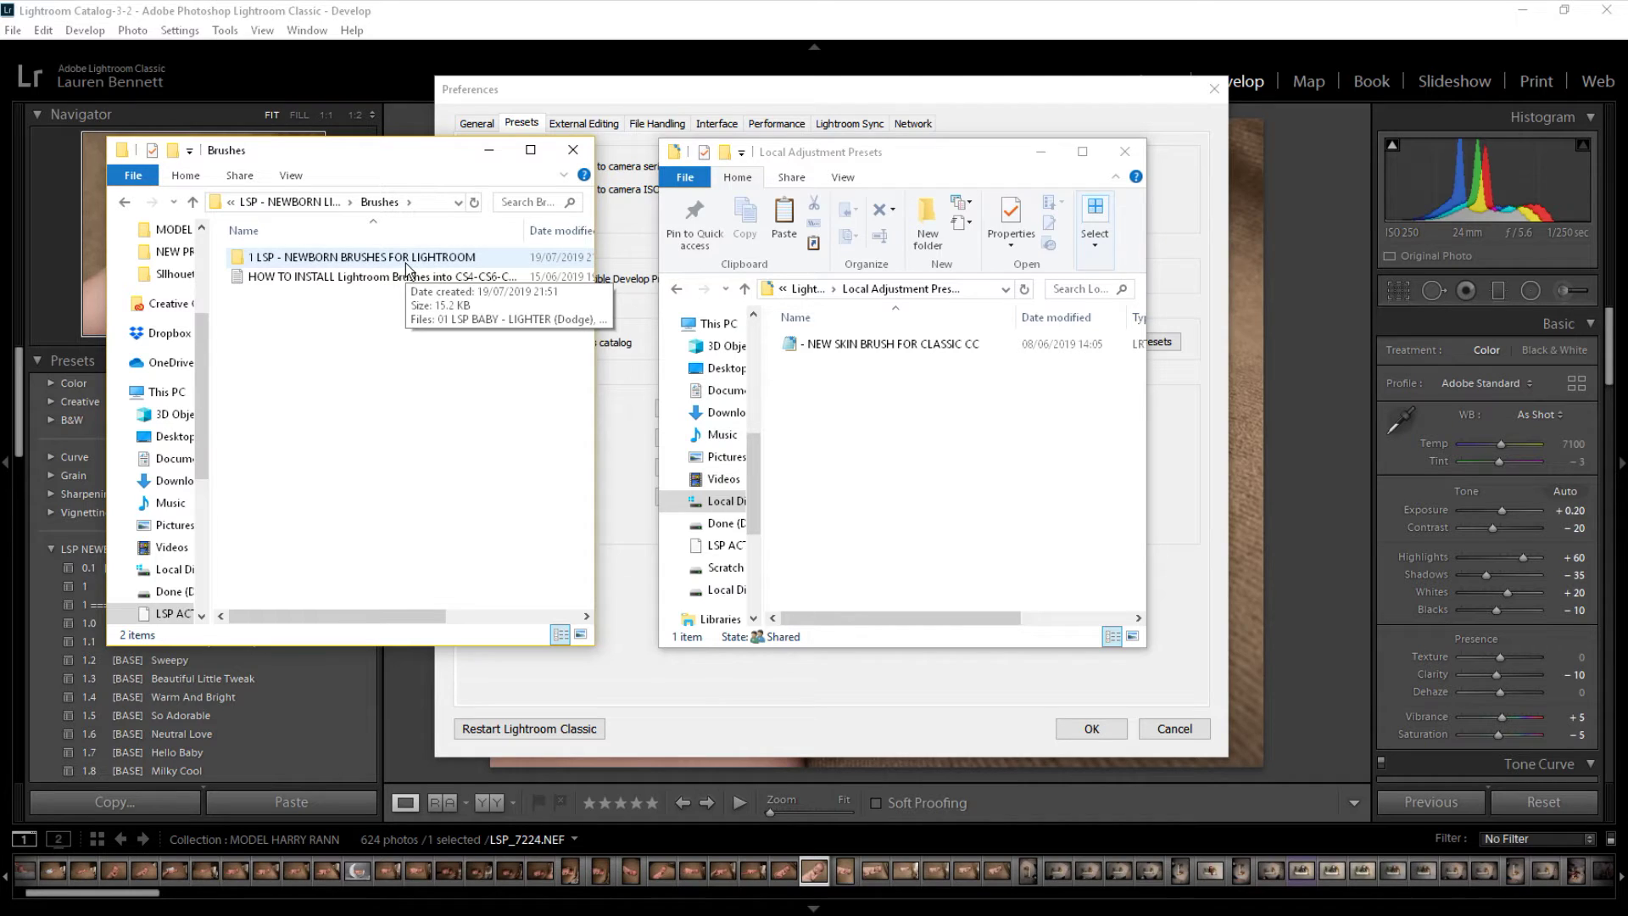
pyautogui.doubleClick(403, 257)
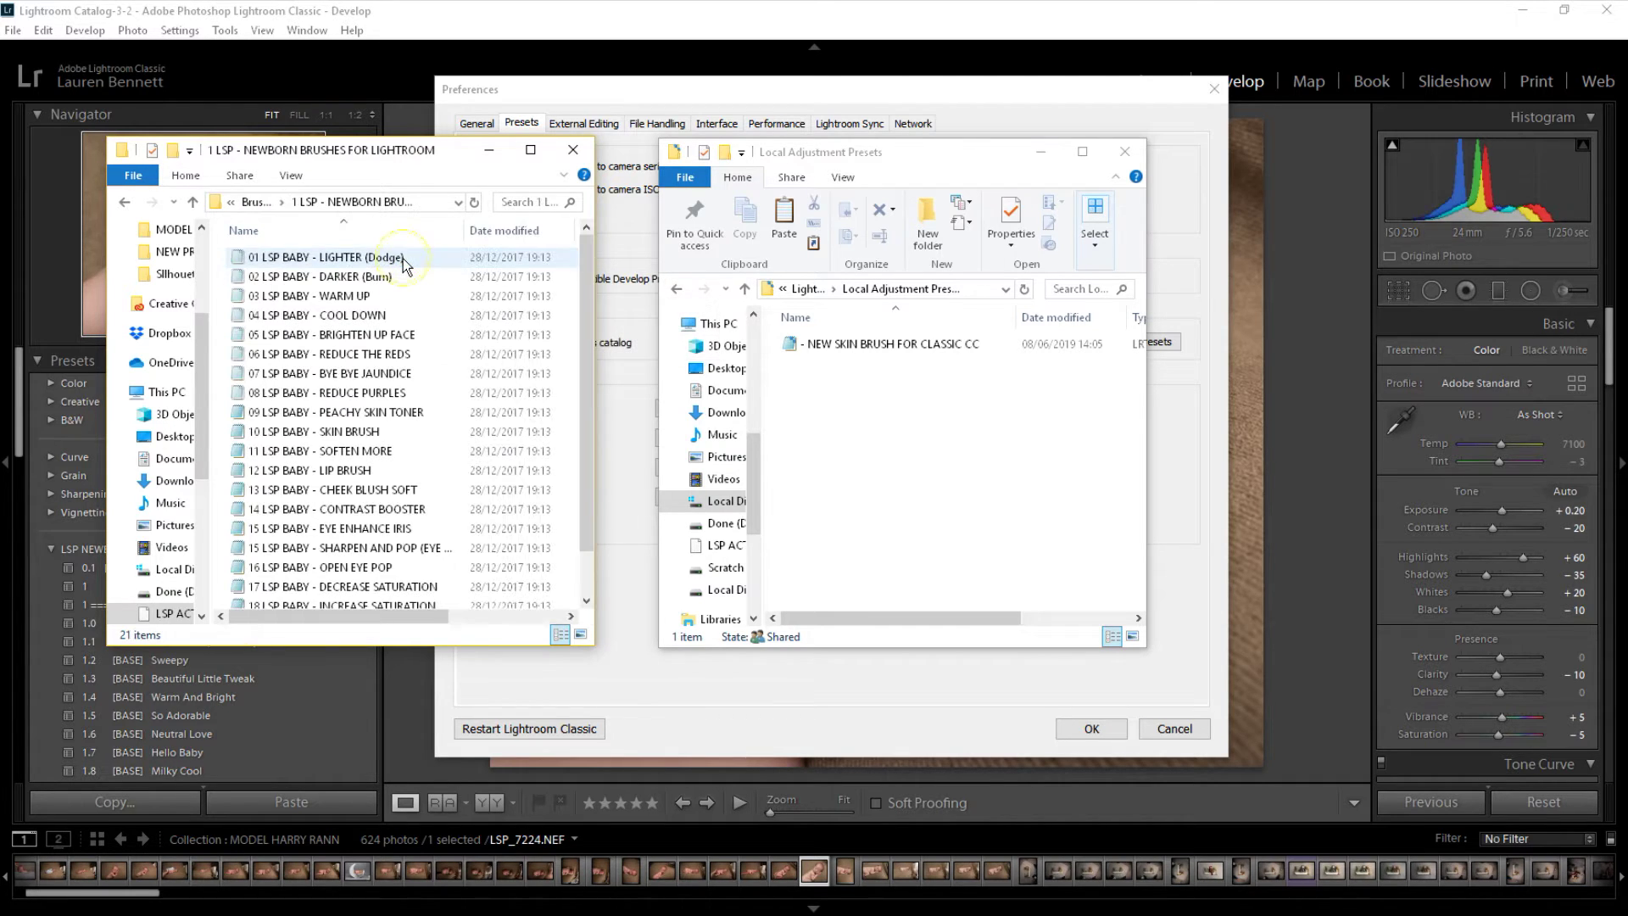
# Copy all LSP BABY brush files from the newborn brushes folder into the Local Adjustment Presets folder.
pyautogui.scroll(-1, 407, 424)
pyautogui.click(428, 579)
pyautogui.hotkey('ctrl', 'a')
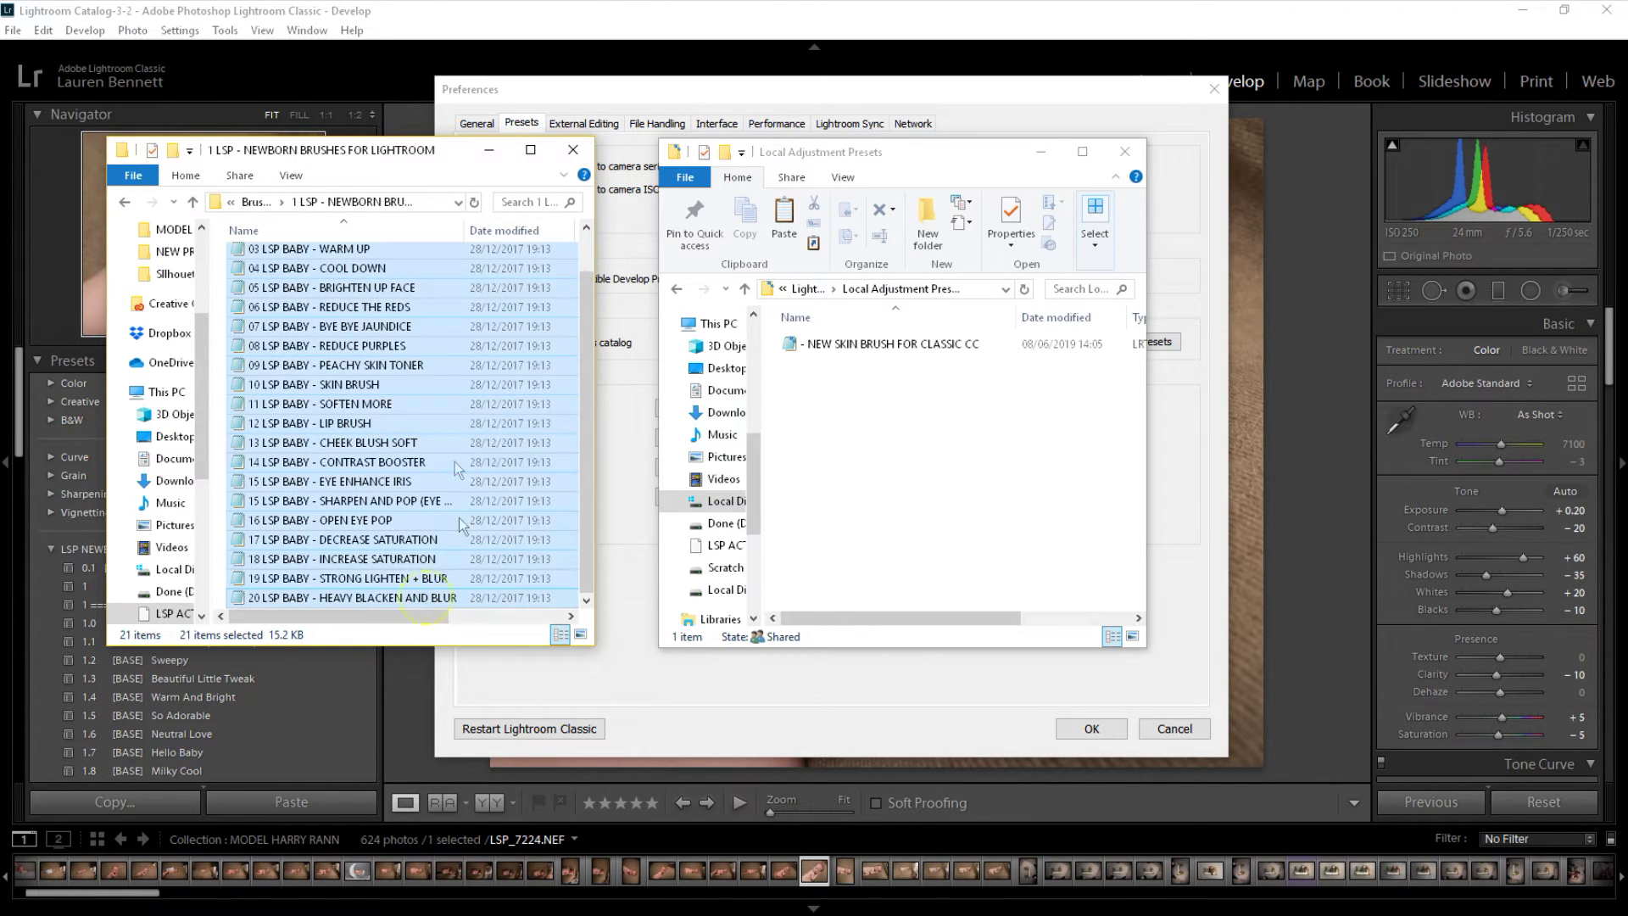
pyautogui.scroll(1, 453, 466)
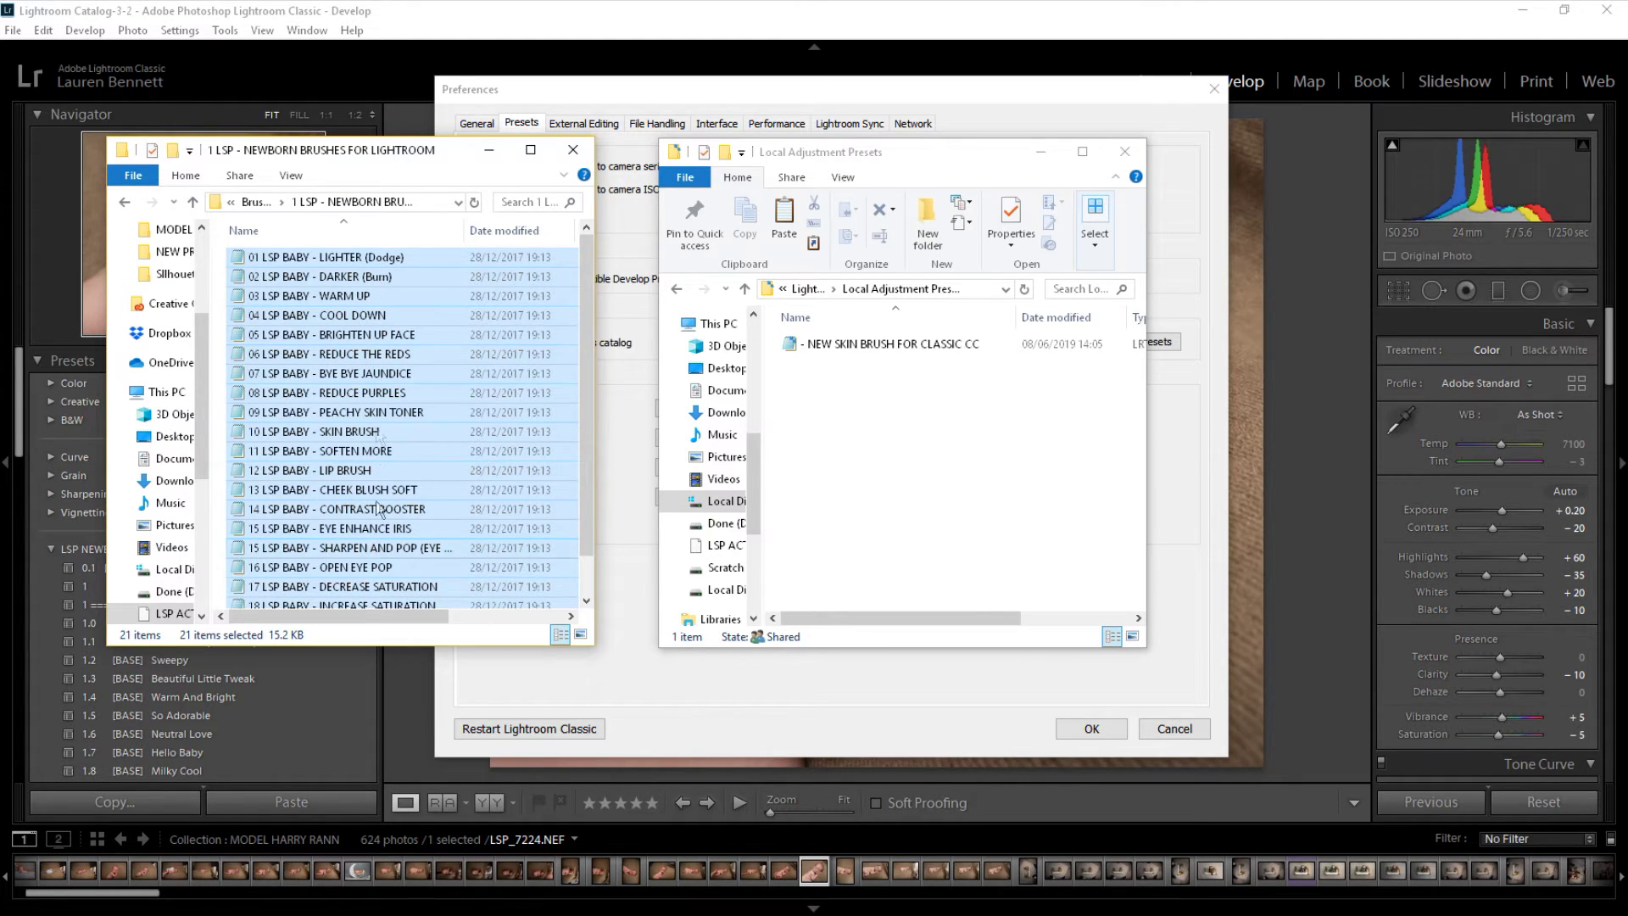
pyautogui.moveTo(363, 369); pyautogui.dragTo(891, 365)
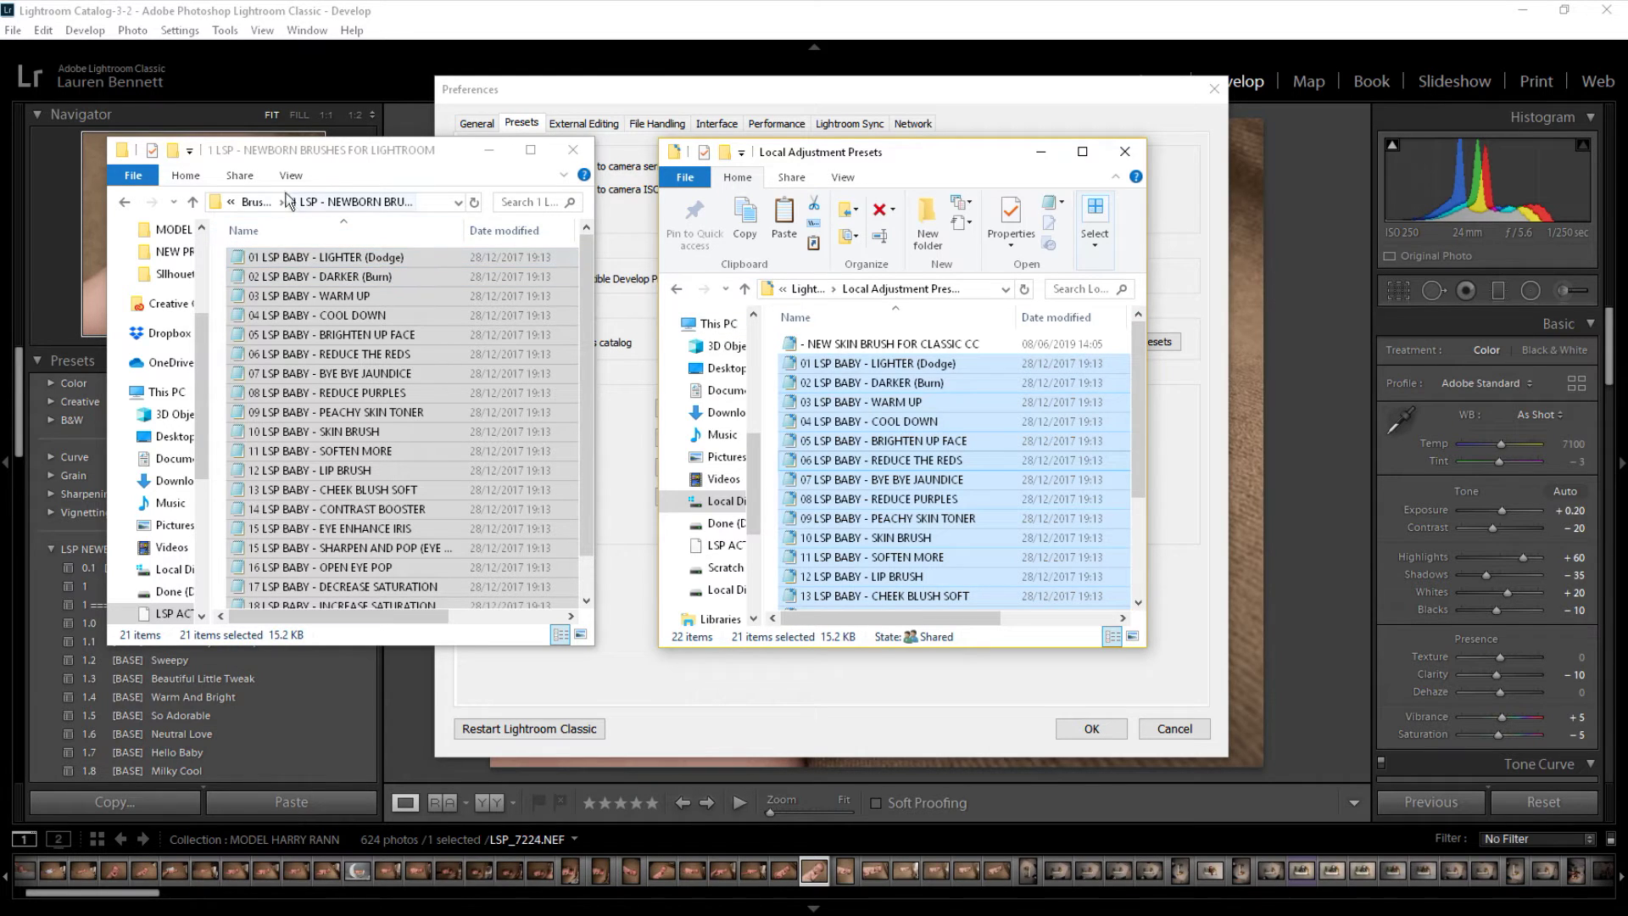
# Copy the whole 1 LSP - NEWBORN BRUSHES FOR LIGHTROOM folder into Local Adjustment Presets and delete that copy again.
pyautogui.click(255, 202)
pyautogui.moveTo(305, 257)
pyautogui.mouseDown()
pyautogui.moveTo(941, 360)
pyautogui.moveTo(1020, 510)
pyautogui.mouseUp()
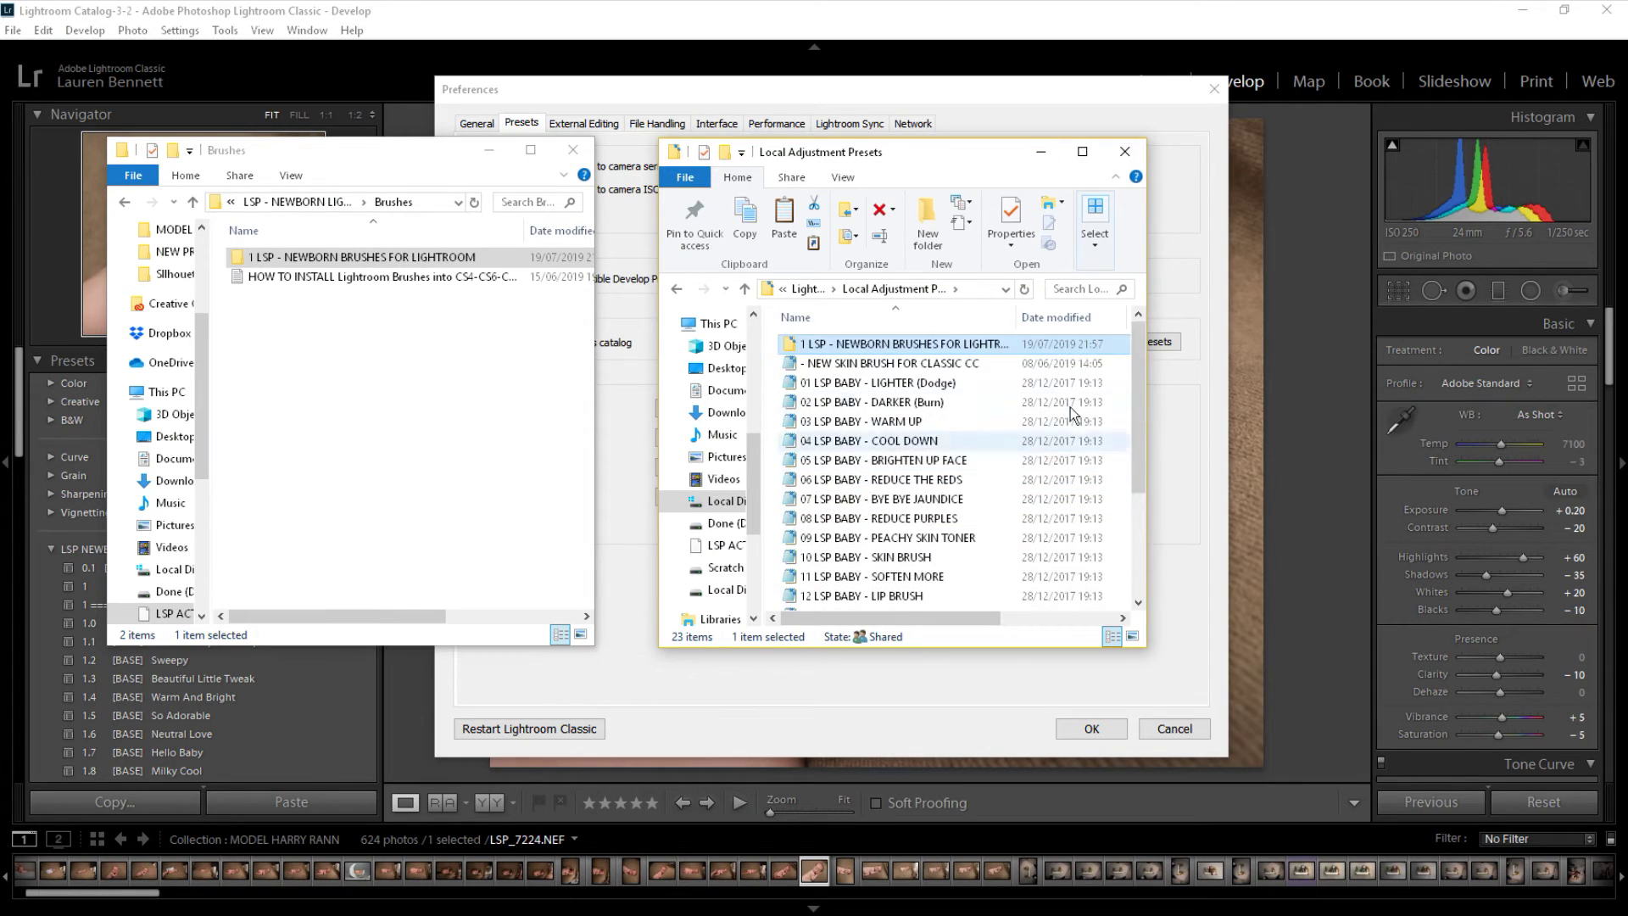
pyautogui.rightClick(940, 348)
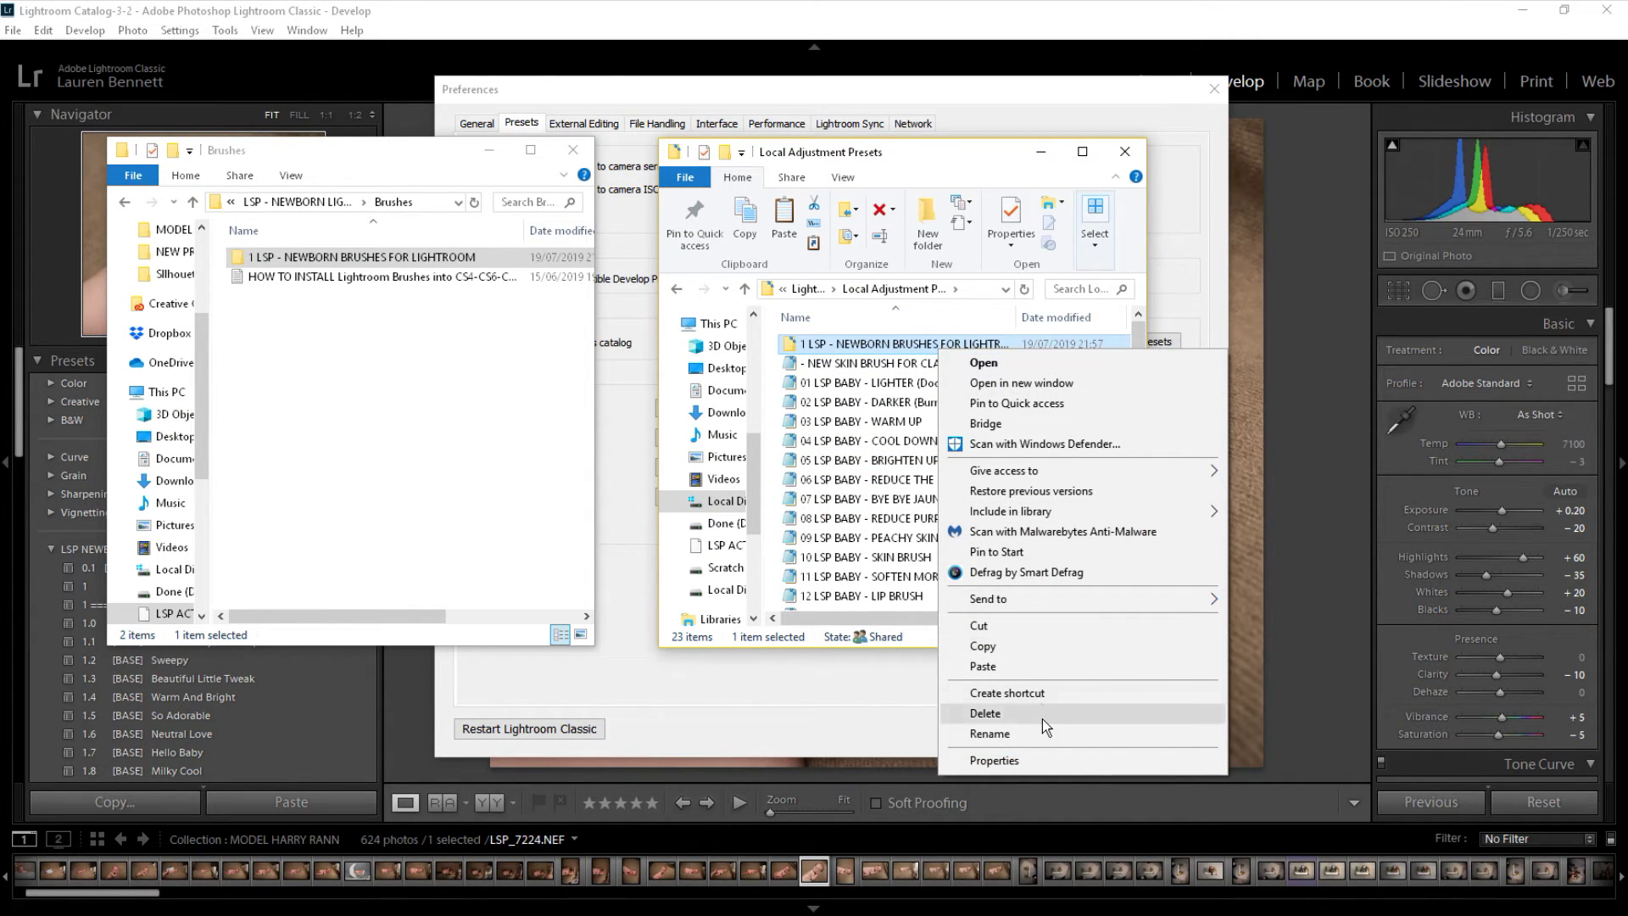
pyautogui.click(985, 713)
# Check the copied brush files, close both file browser windows and confirm the Preferences dialog.
pyautogui.scroll(-3, 1018, 458)
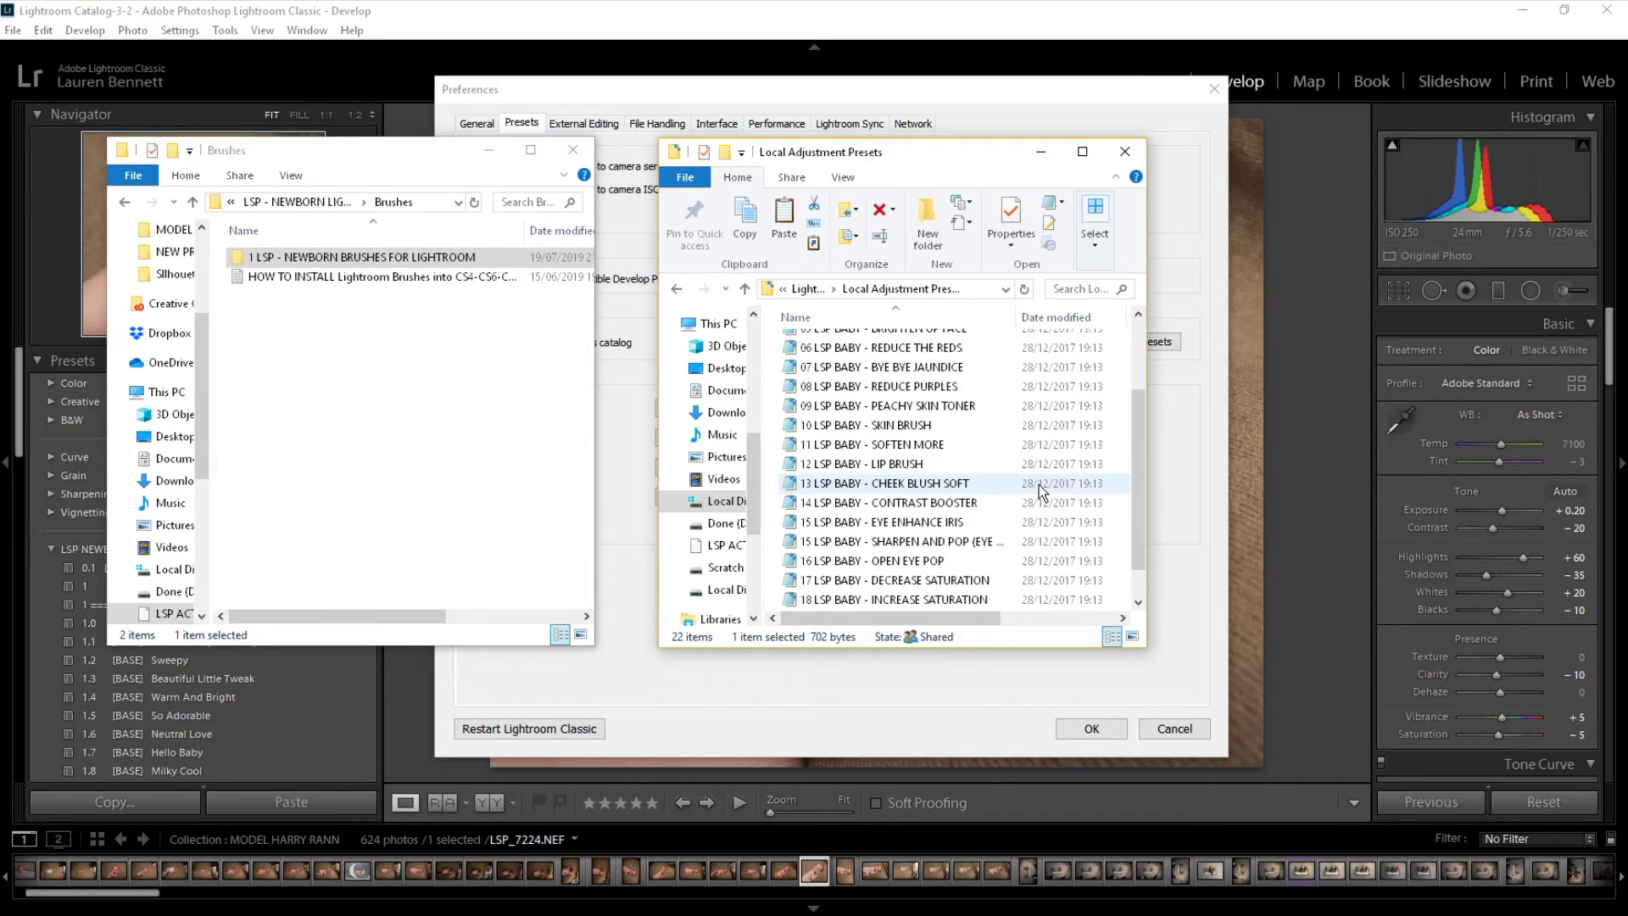
pyautogui.scroll(3, 1035, 534)
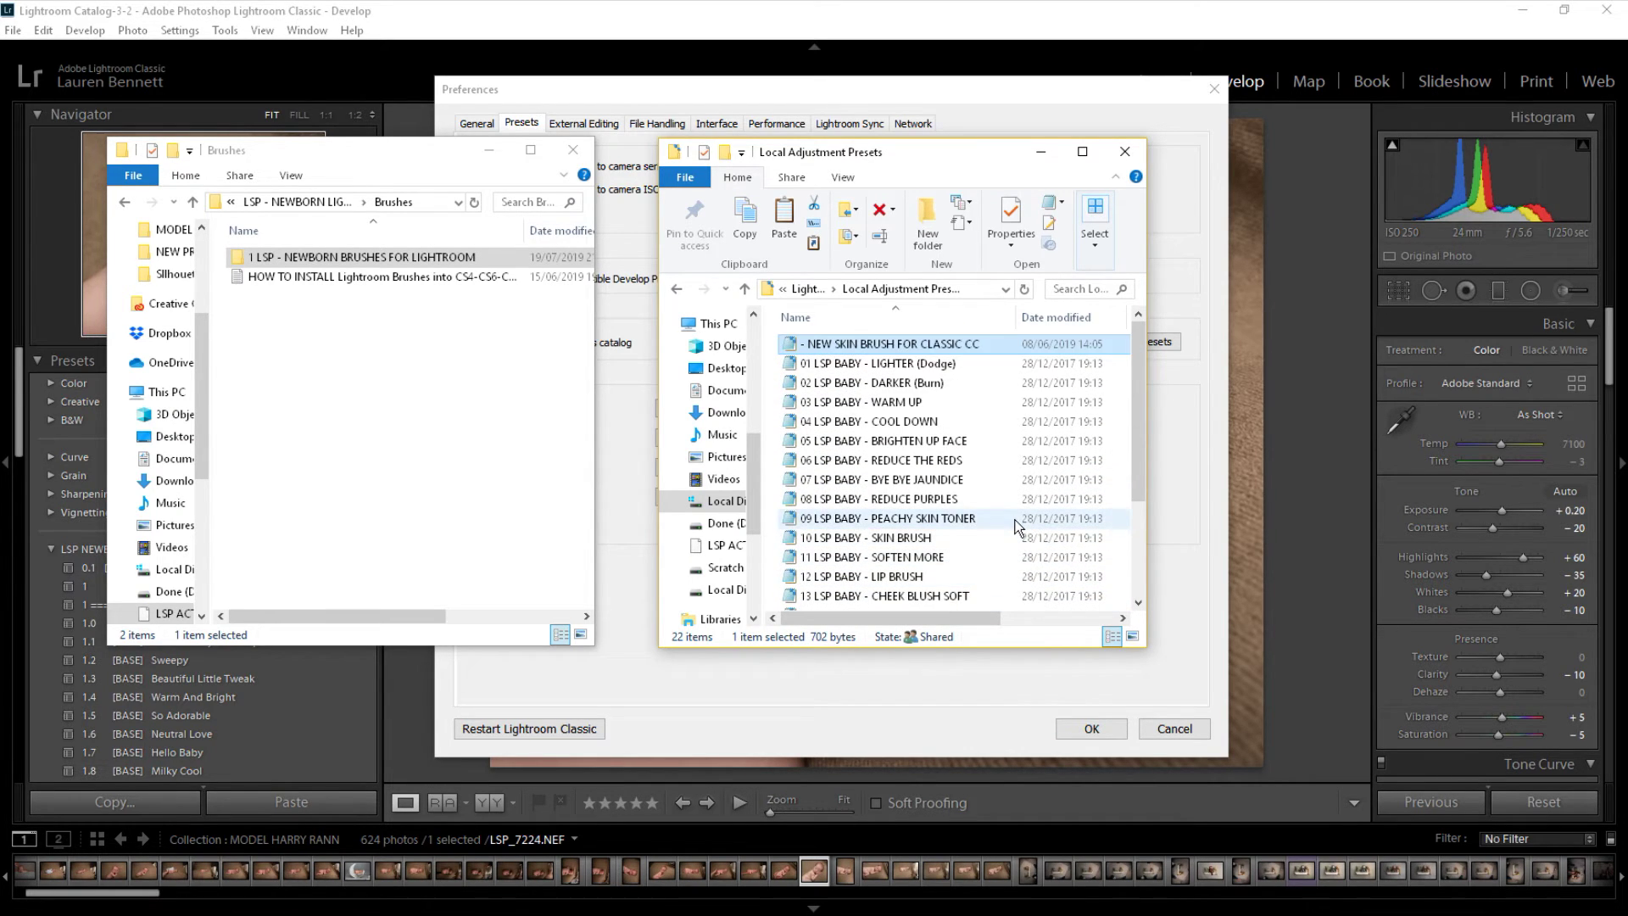
pyautogui.click(1124, 151)
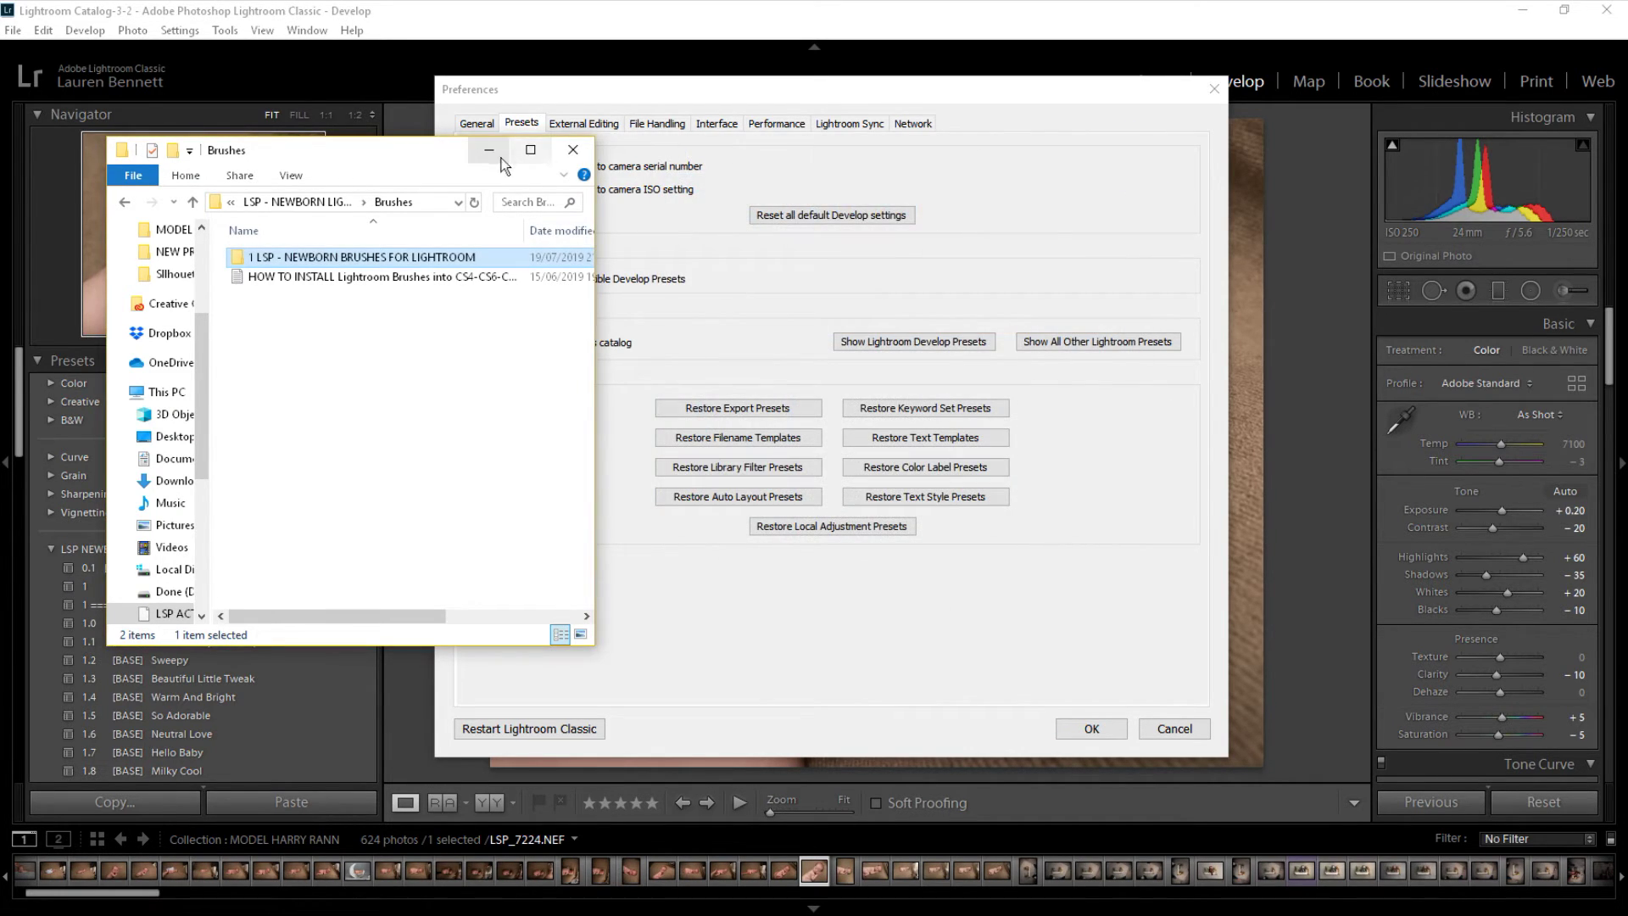
pyautogui.click(573, 150)
pyautogui.click(1079, 731)
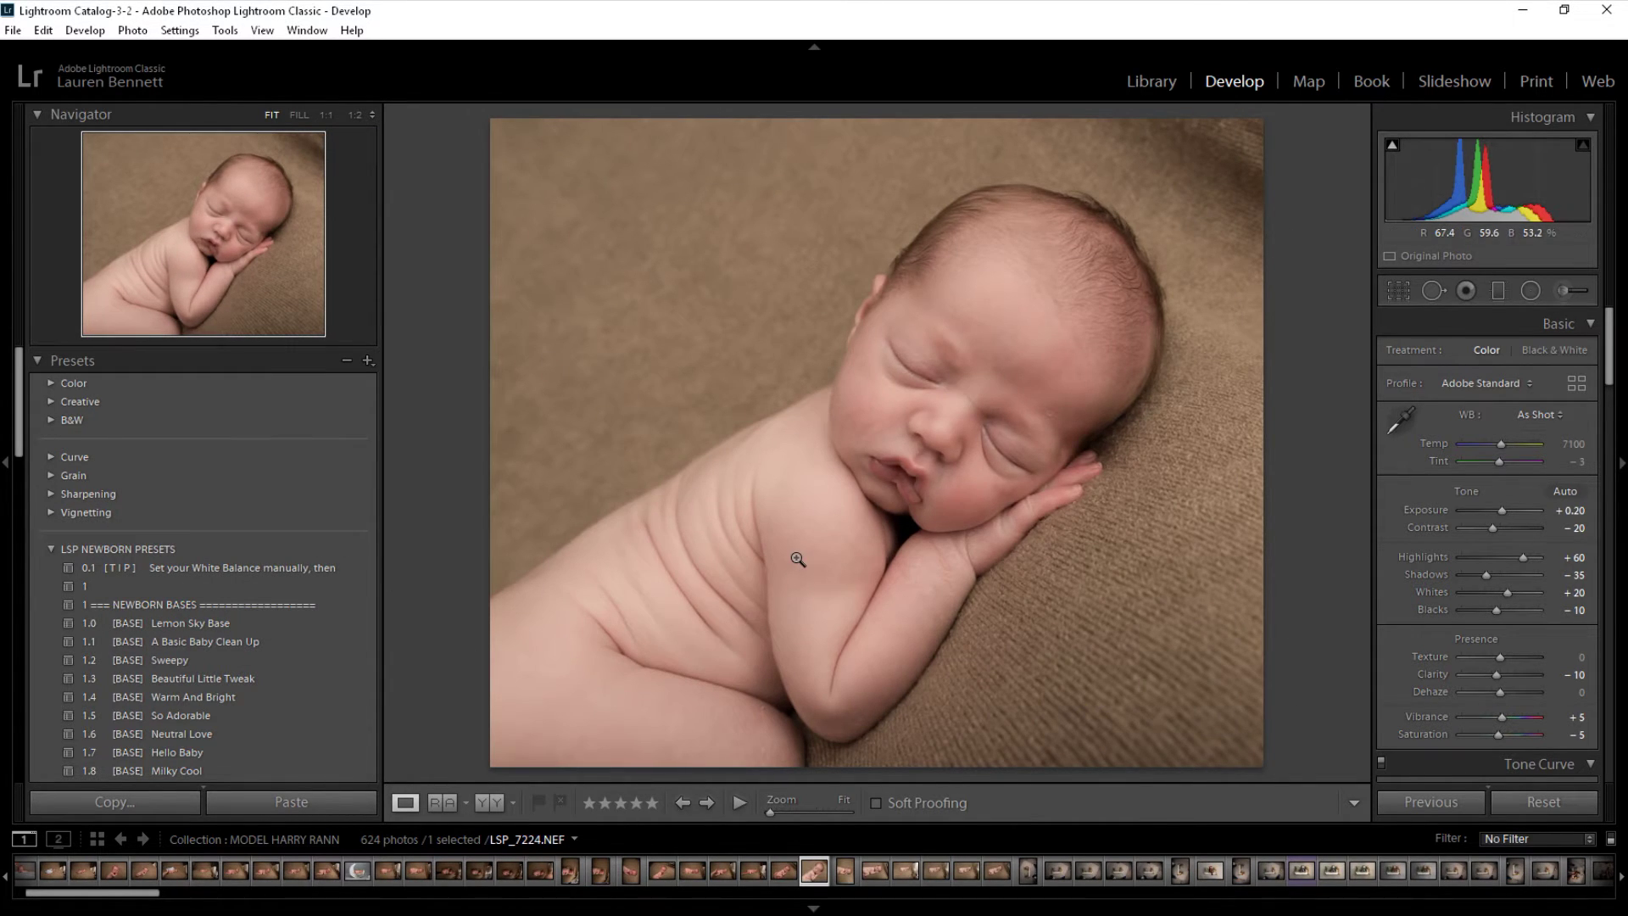
# Activate the Adjustment Brush and load the effect preset 15 LSP BABY - SHARPEN AND POP (EYE LASHES, DETAILS ETC).
pyautogui.click(1565, 291)
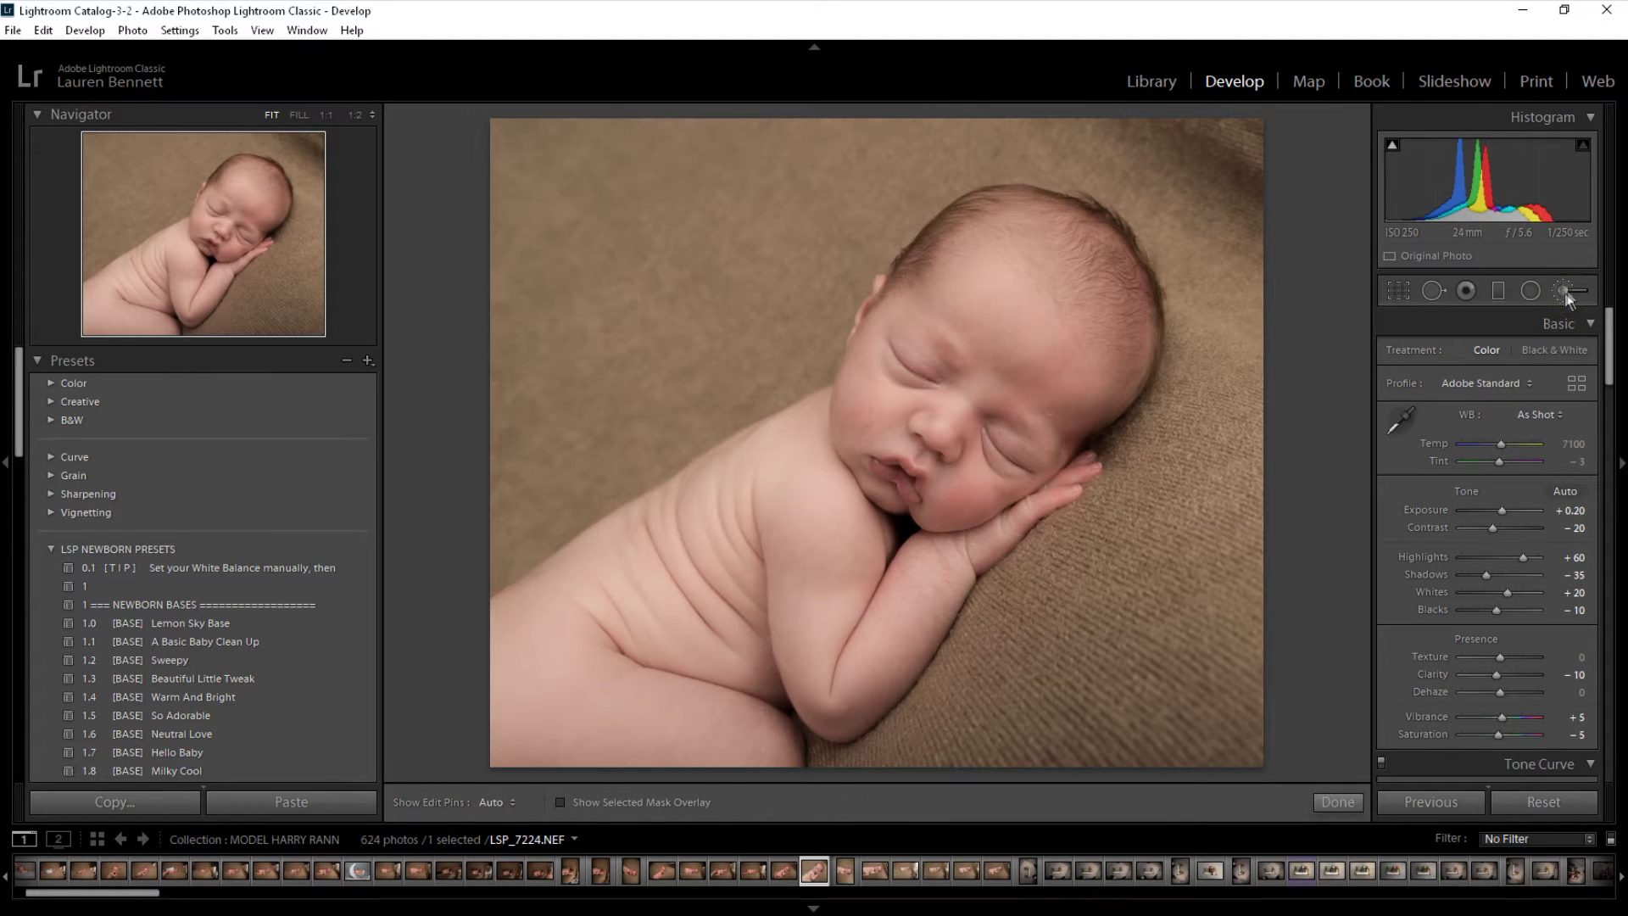
pyautogui.click(1571, 289)
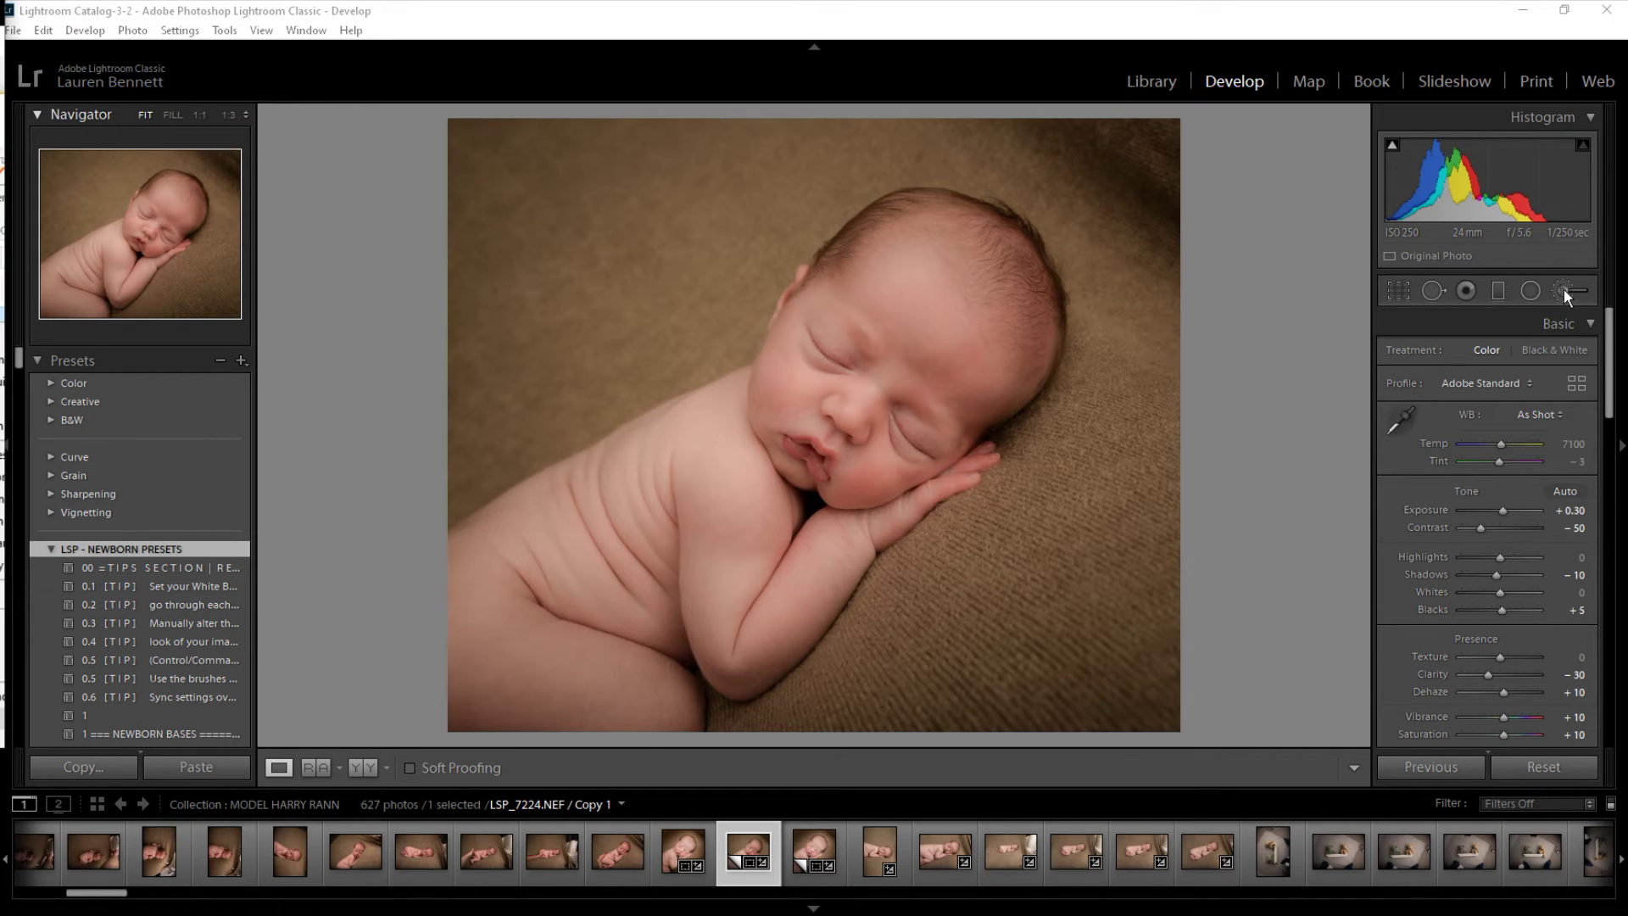
pyautogui.click(1563, 289)
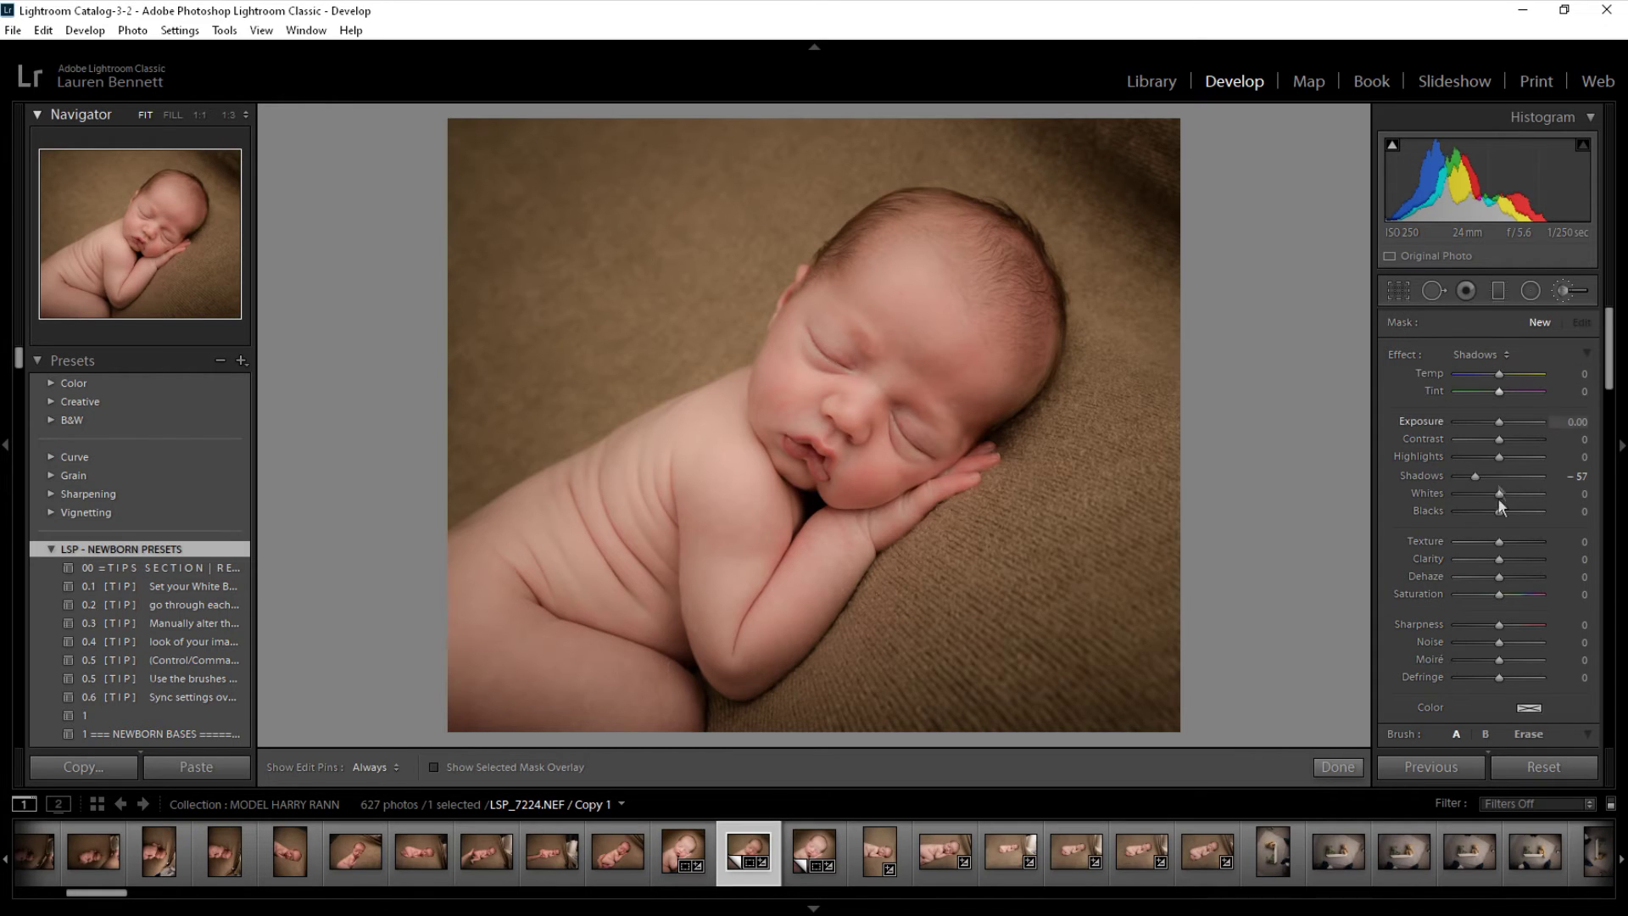
pyautogui.click(1491, 354)
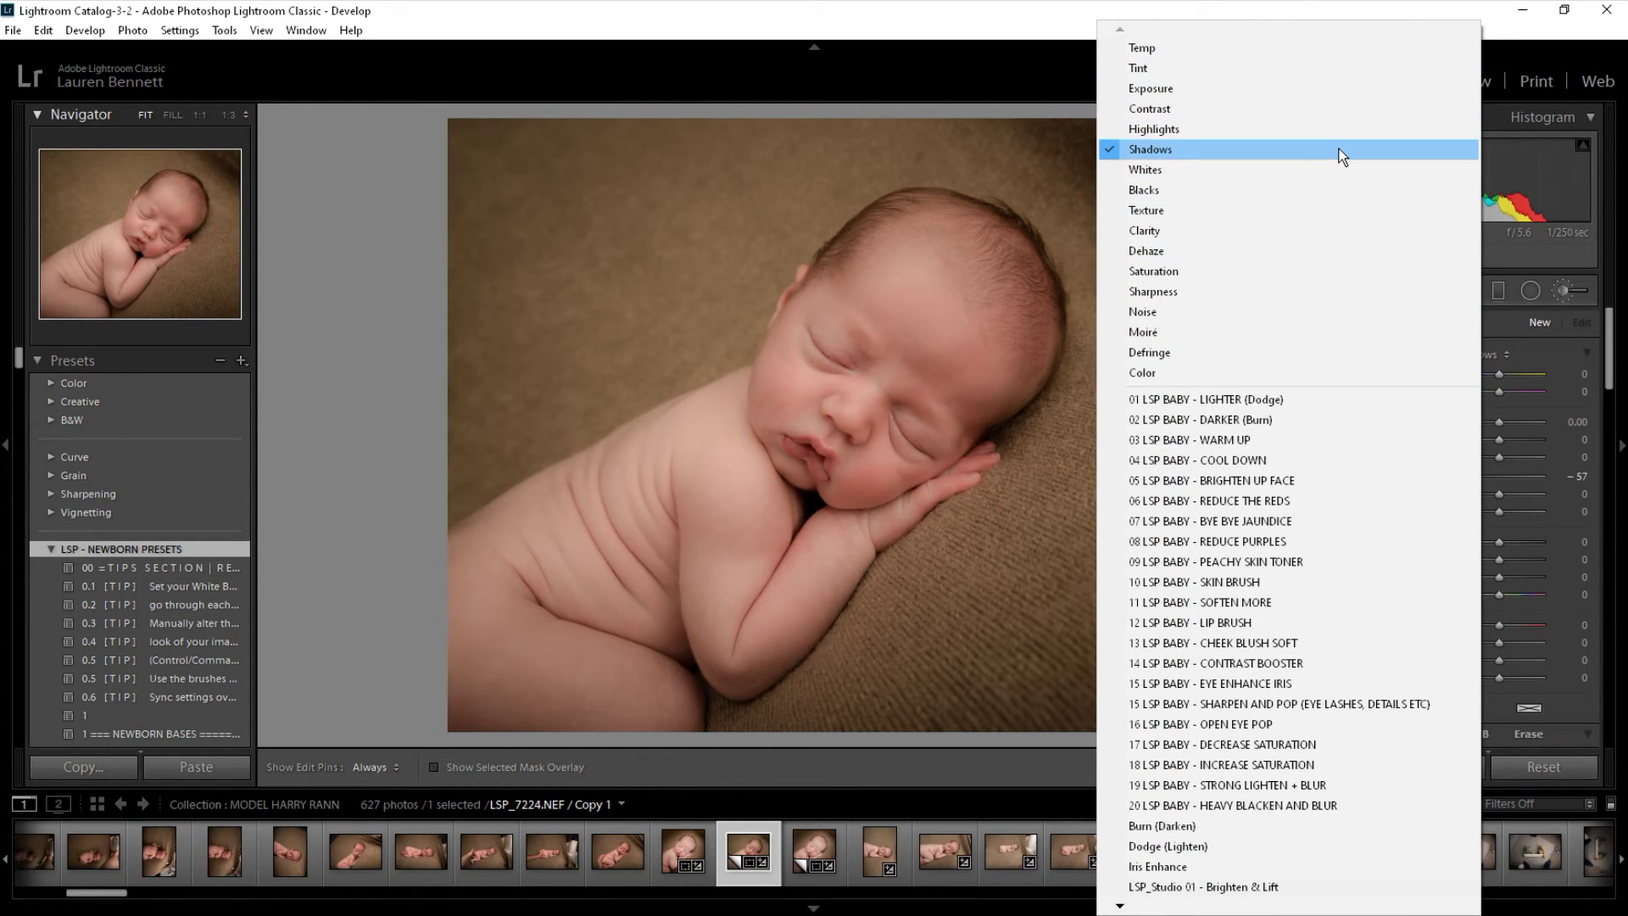
pyautogui.click(1493, 351)
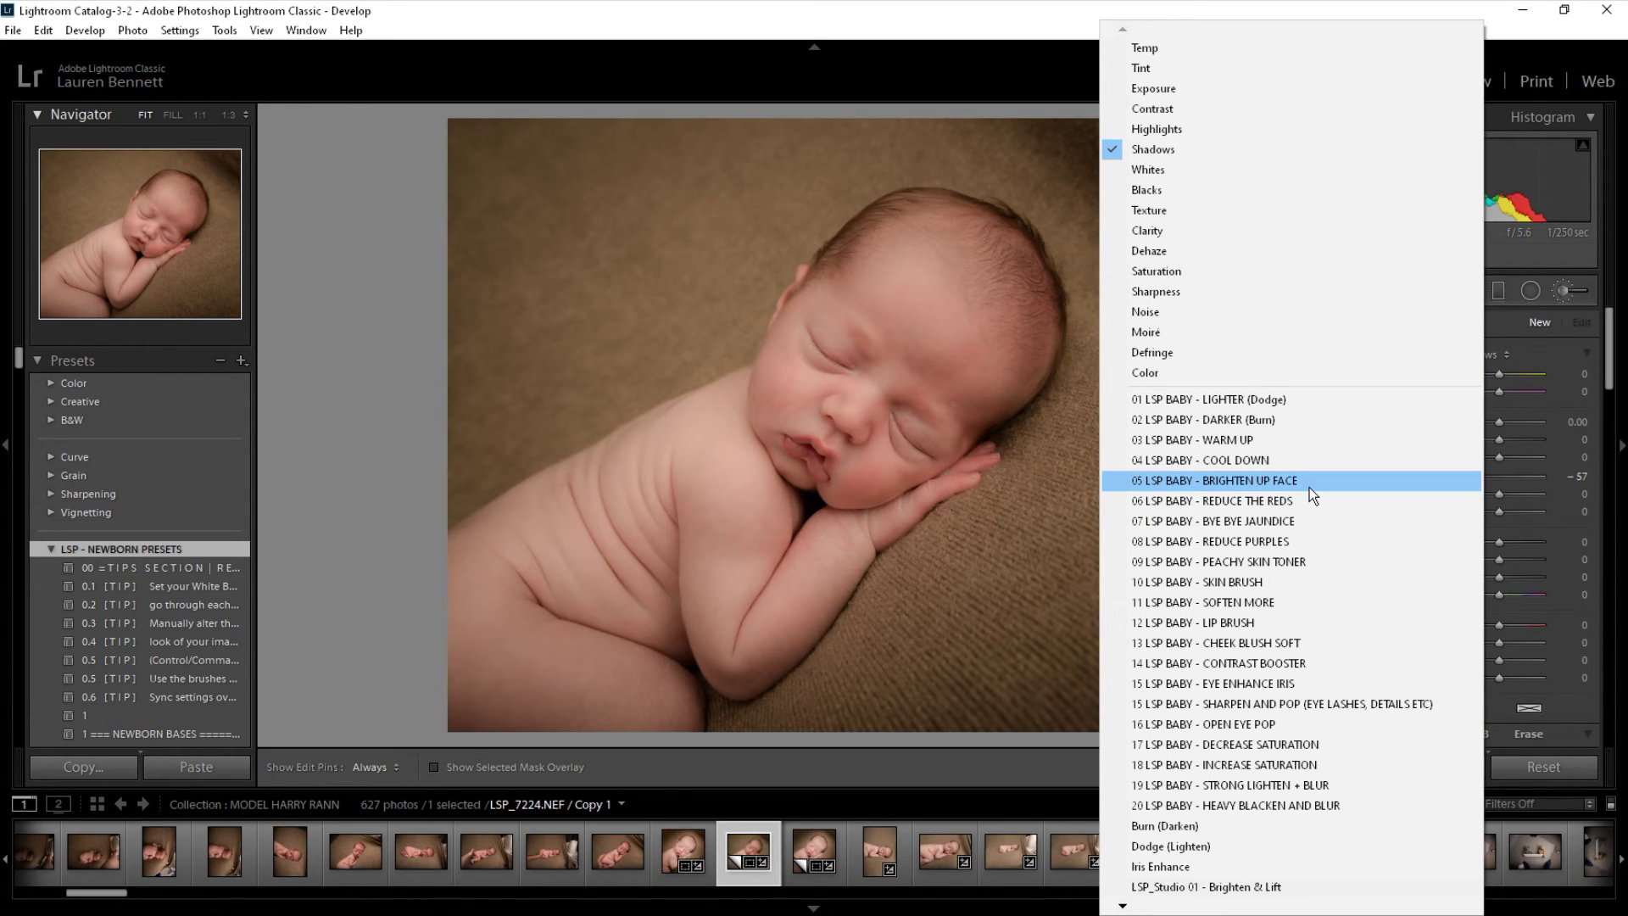
pyautogui.click(1299, 704)
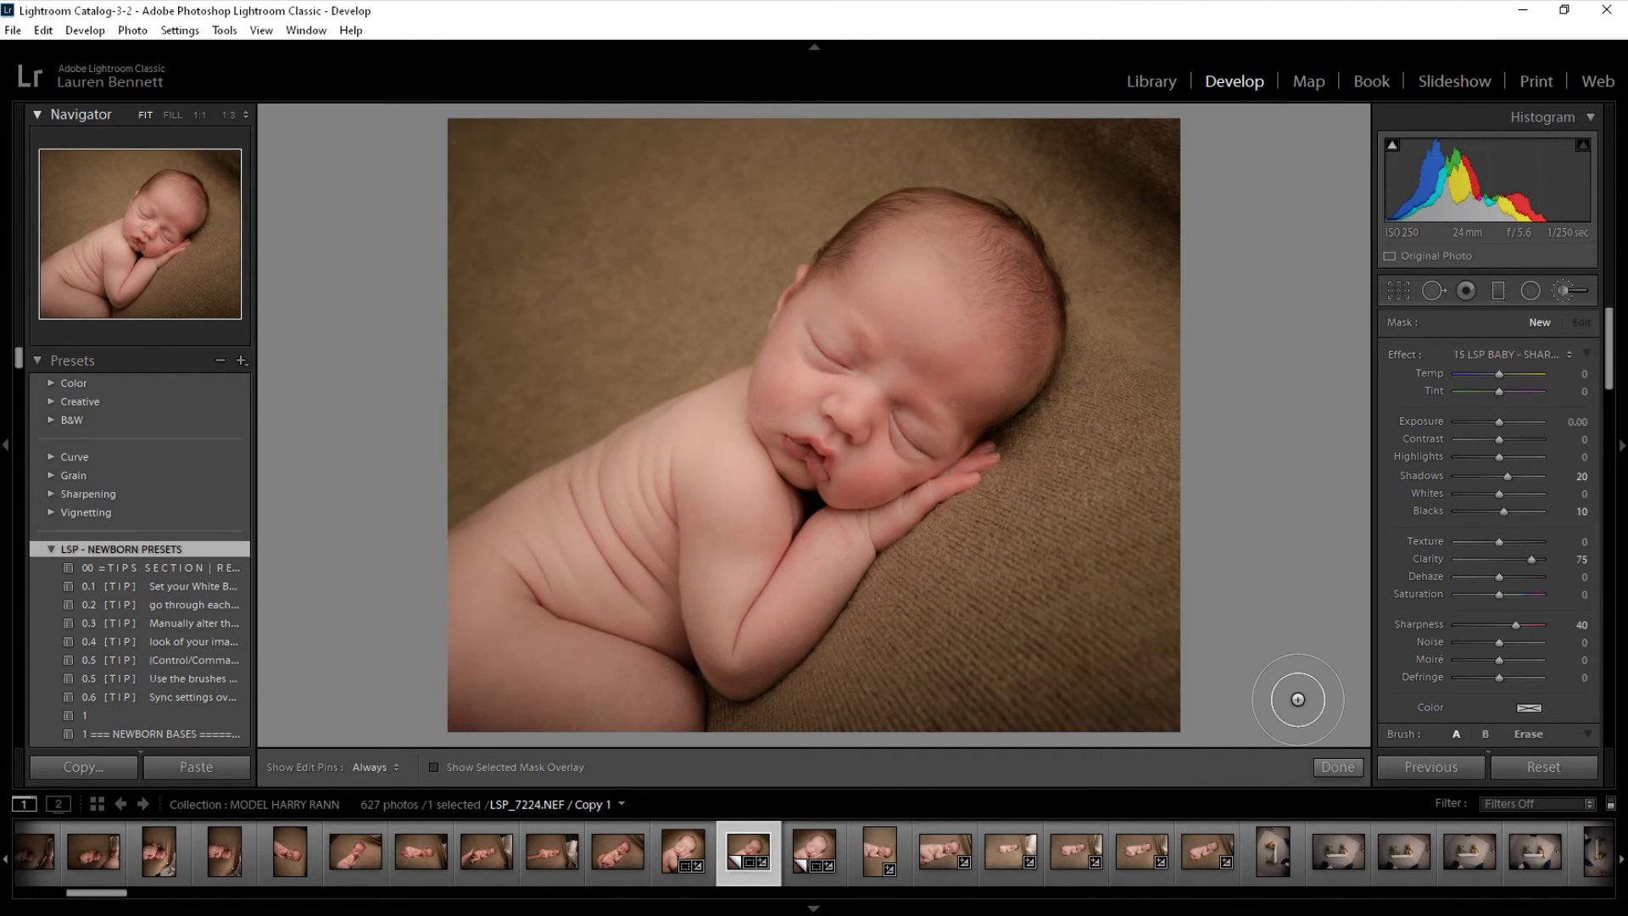
# Reduce the brush size and paint the sharpening effect along the baby's closed eyes and lashes with the edit pins hidden.
pyautogui.scroll(-8, 1001, 449)
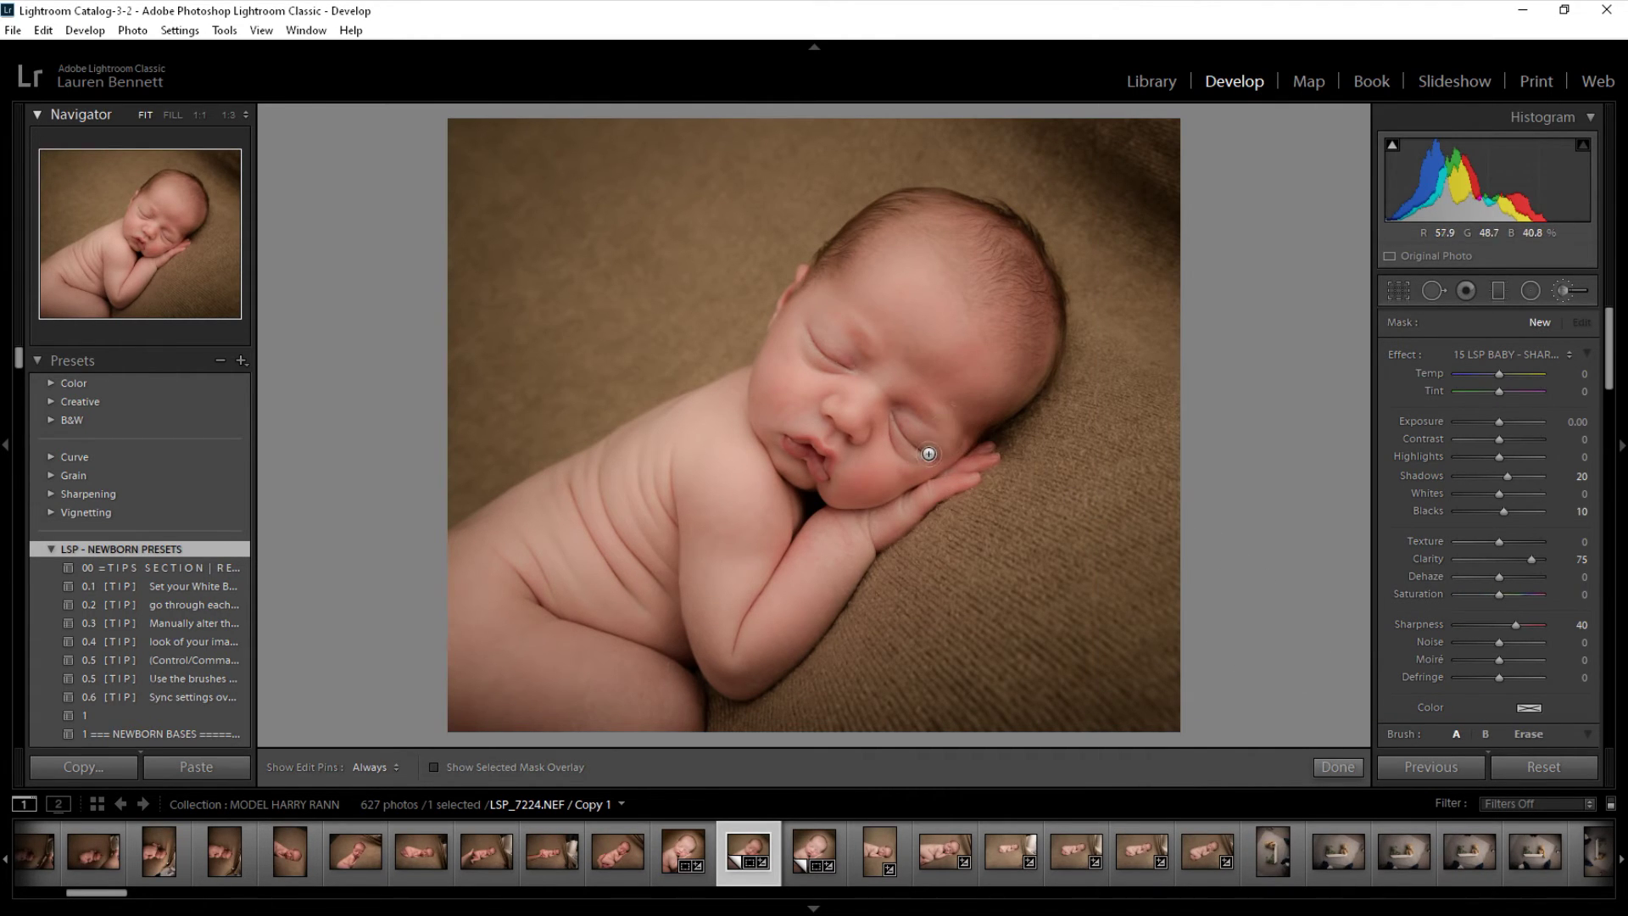
pyautogui.press('h')
pyautogui.moveTo(930, 454); pyautogui.dragTo(901, 423)
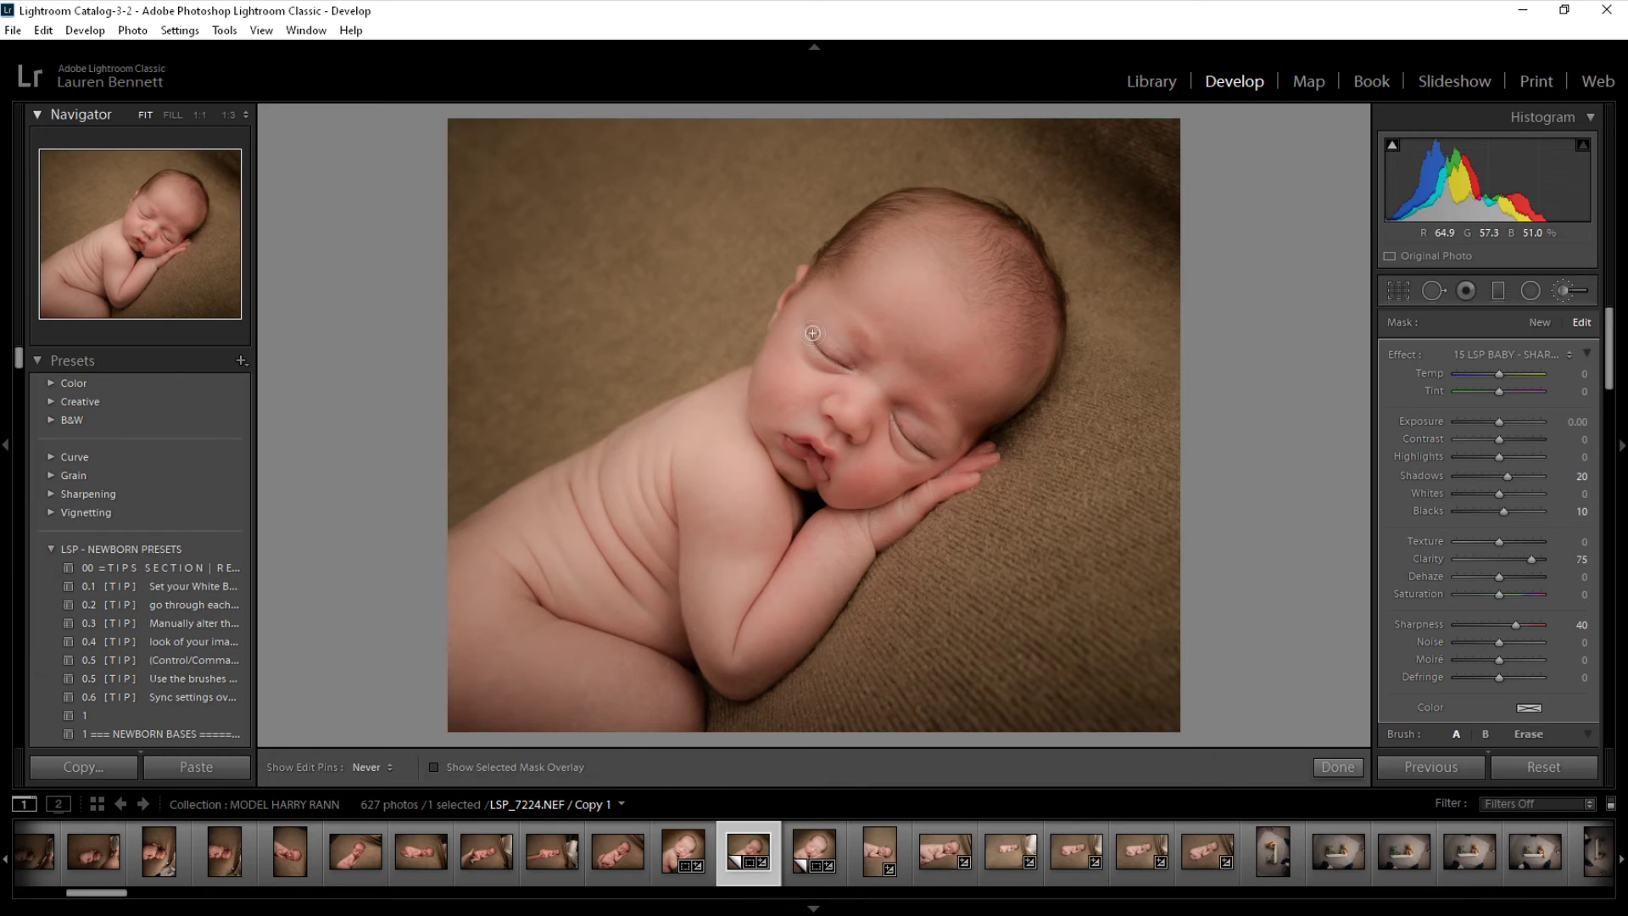
pyautogui.press('h')
# Start a new brush mask with the preset 06 LSP BABY - REDUCE THE REDS and paint it with a larger brush over the forehead.
pyautogui.click(1536, 323)
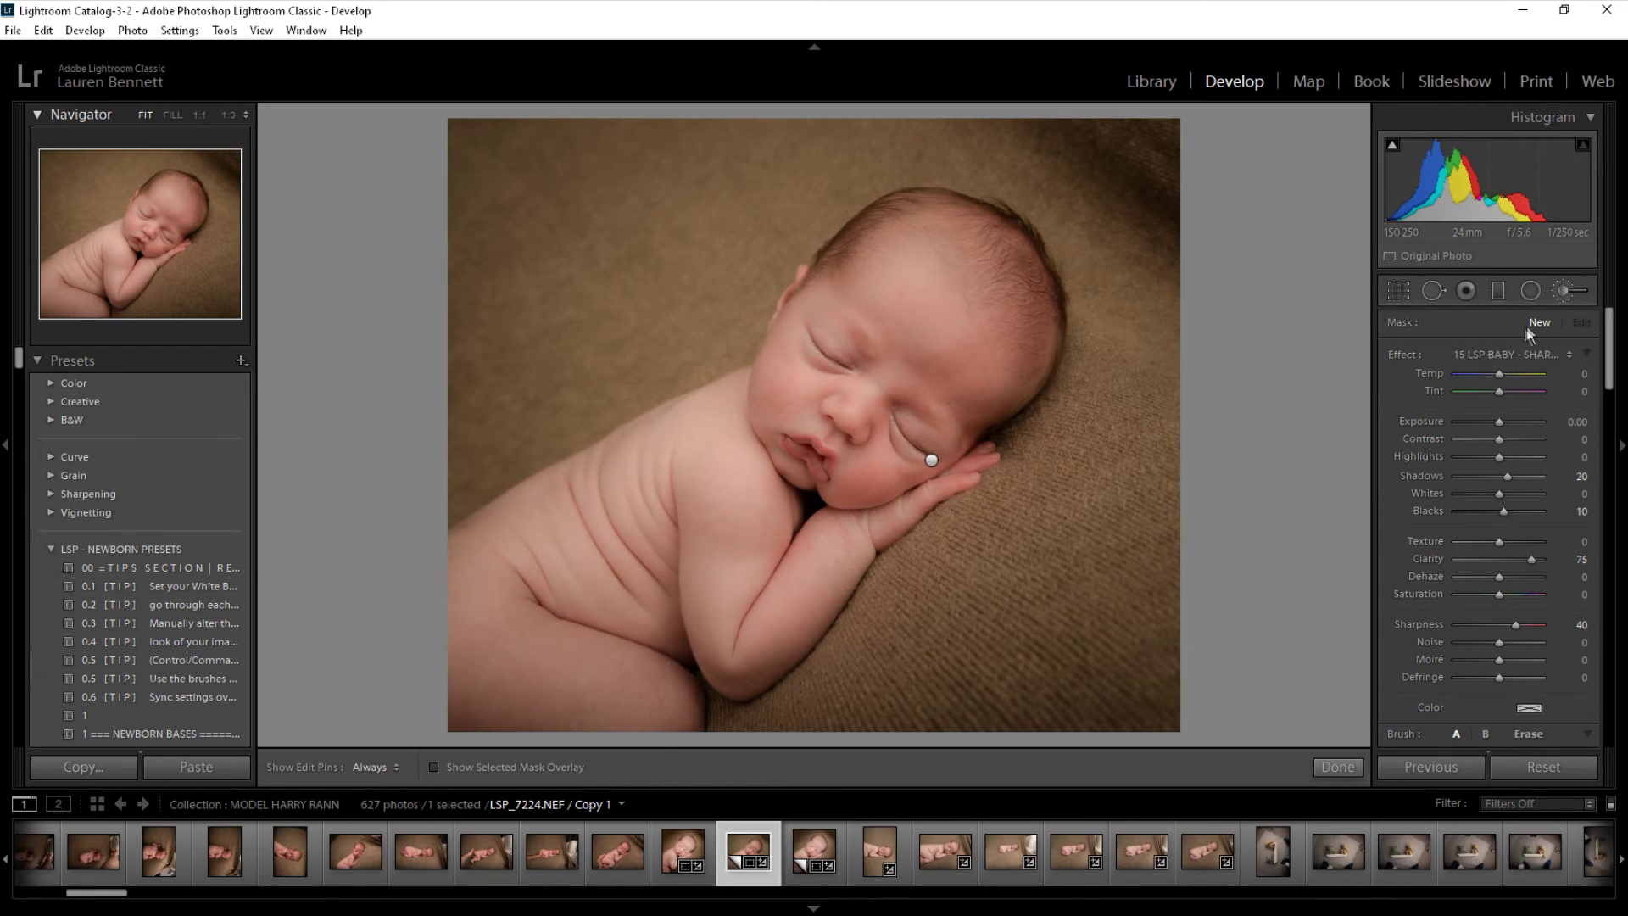
pyautogui.click(1507, 354)
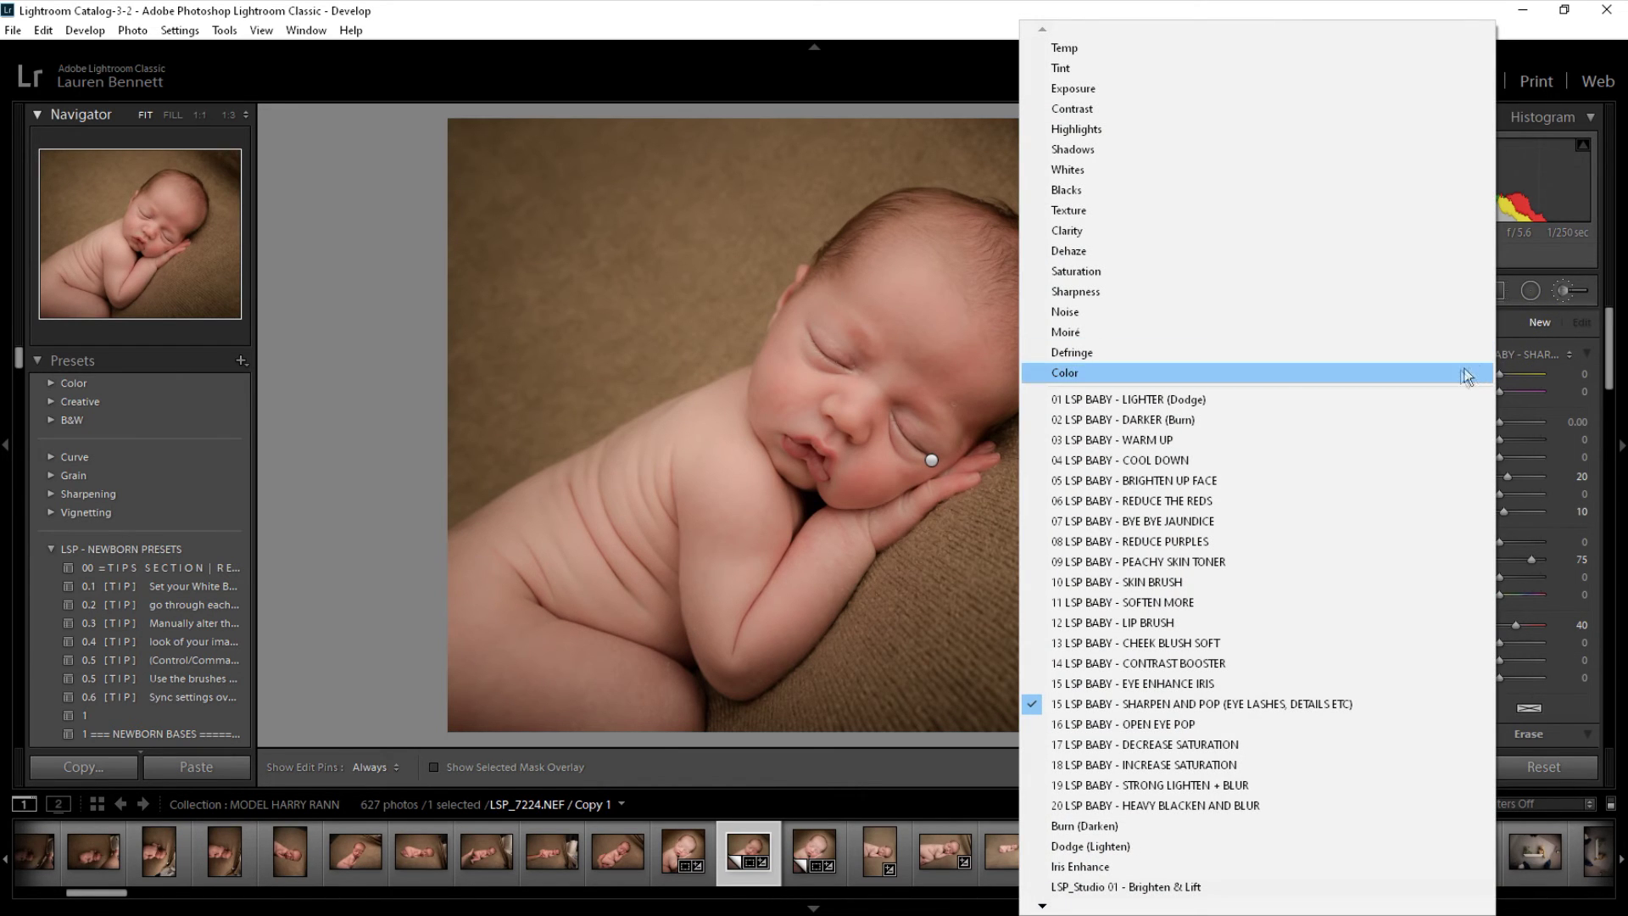
pyautogui.click(1282, 499)
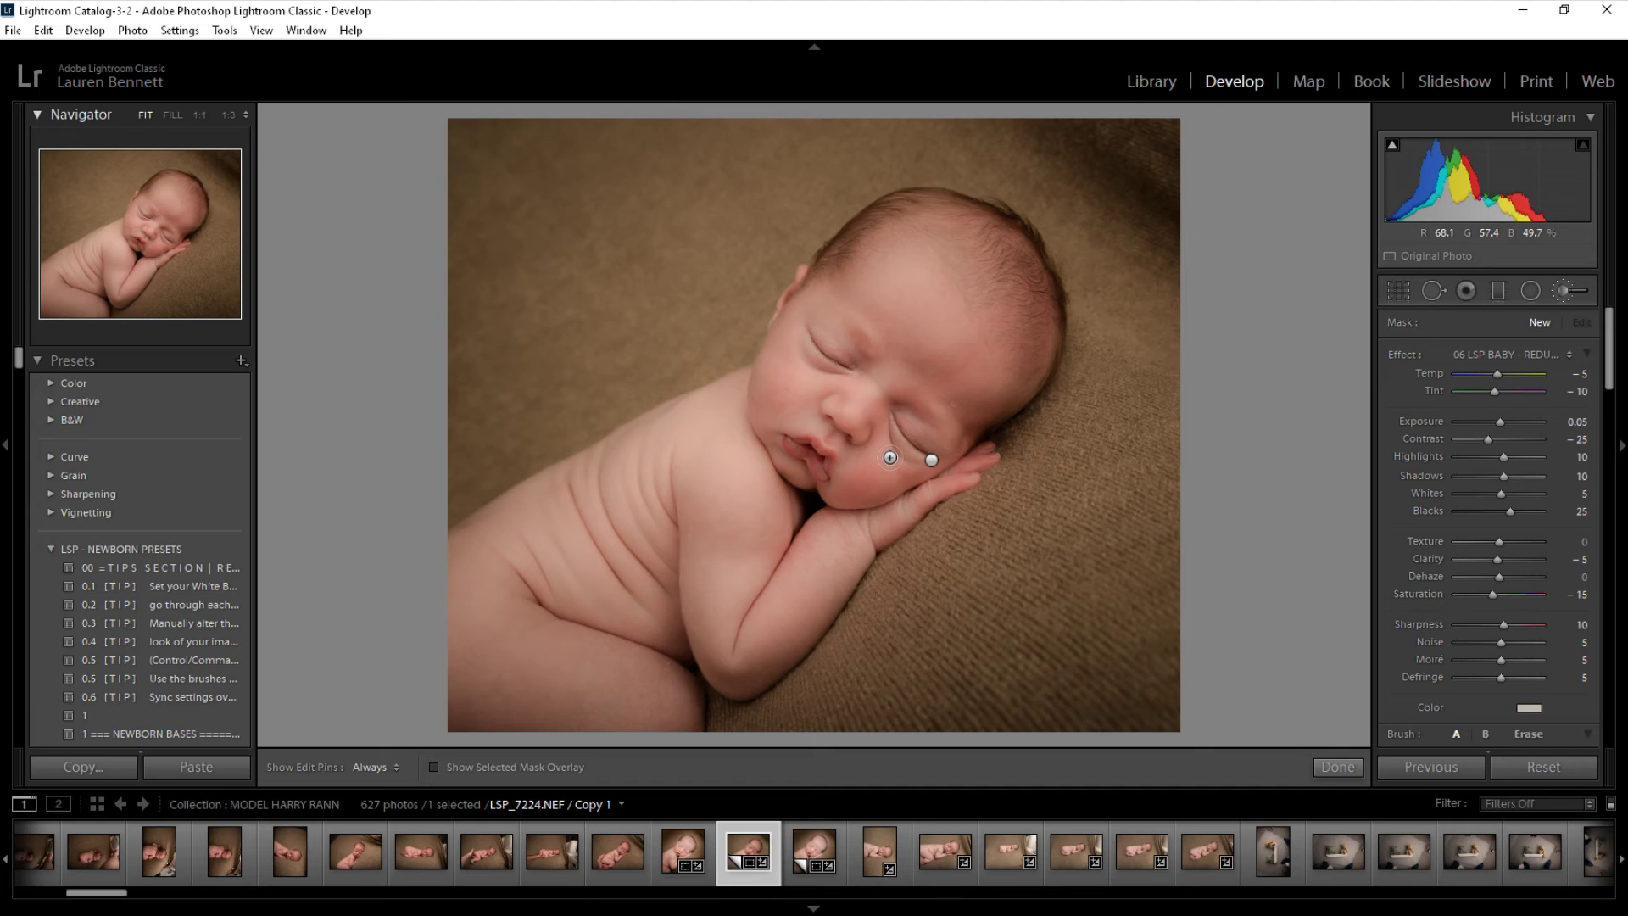
pyautogui.scroll(5, 890, 457)
pyautogui.moveTo(936, 344)
pyautogui.mouseDown()
pyautogui.moveTo(983, 416)
pyautogui.moveTo(975, 345)
pyautogui.mouseUp()
pyautogui.press('h')
pyautogui.press('h')
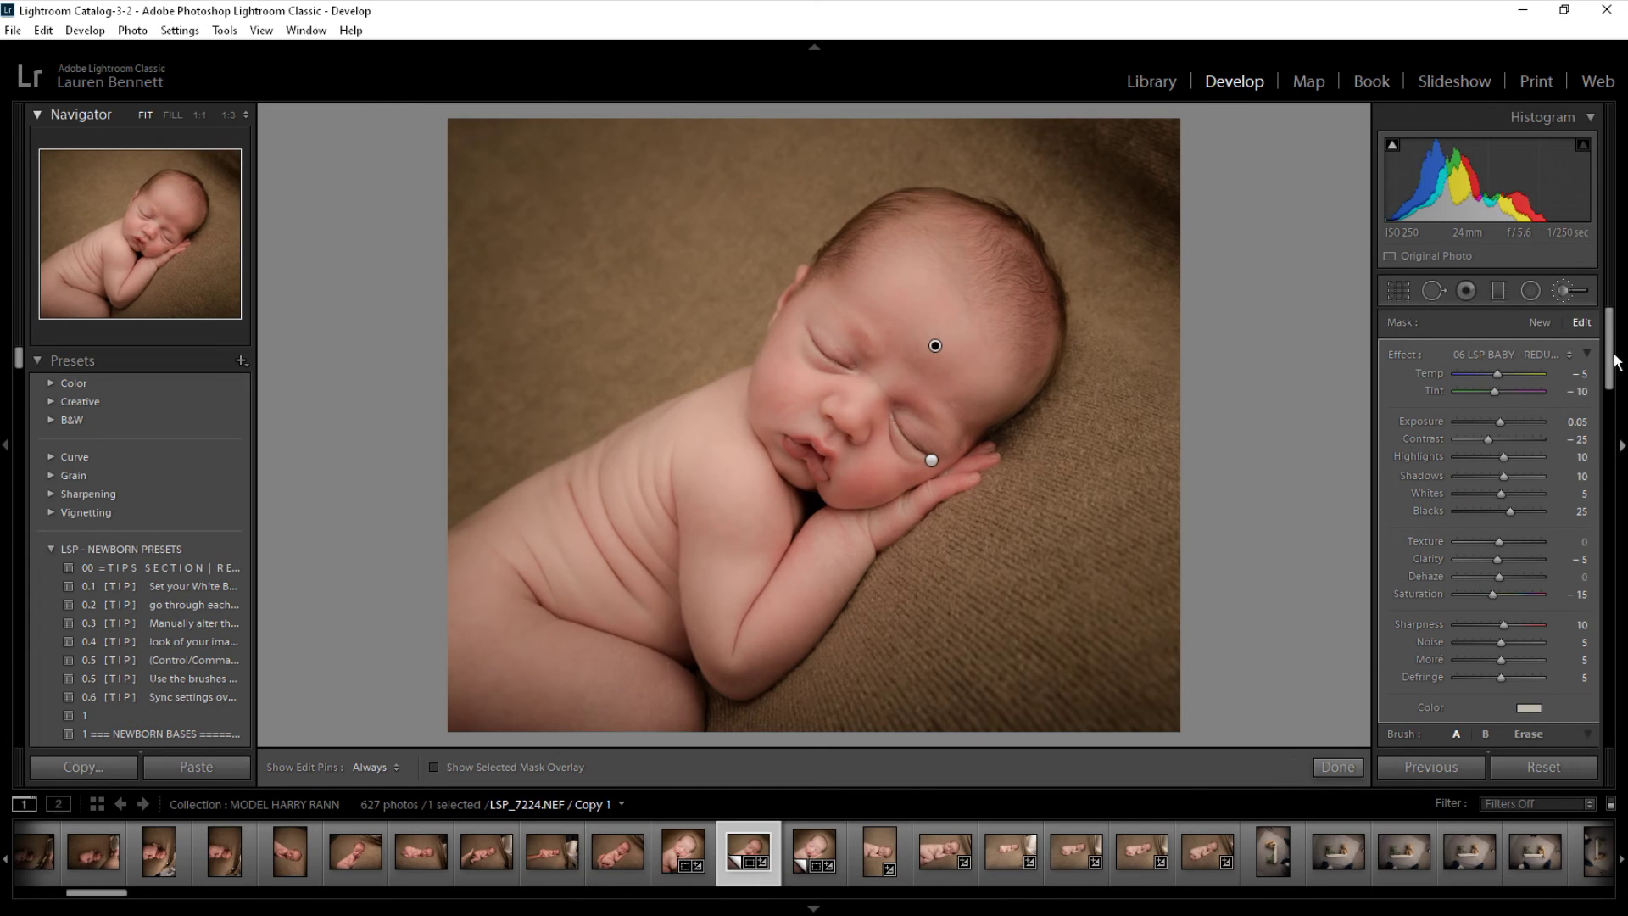
# Set the brush flow to 60 and continue painting the red reduction over the baby's head with the edit pins hidden.
pyautogui.moveTo(1609, 357); pyautogui.dragTo(1610, 388)
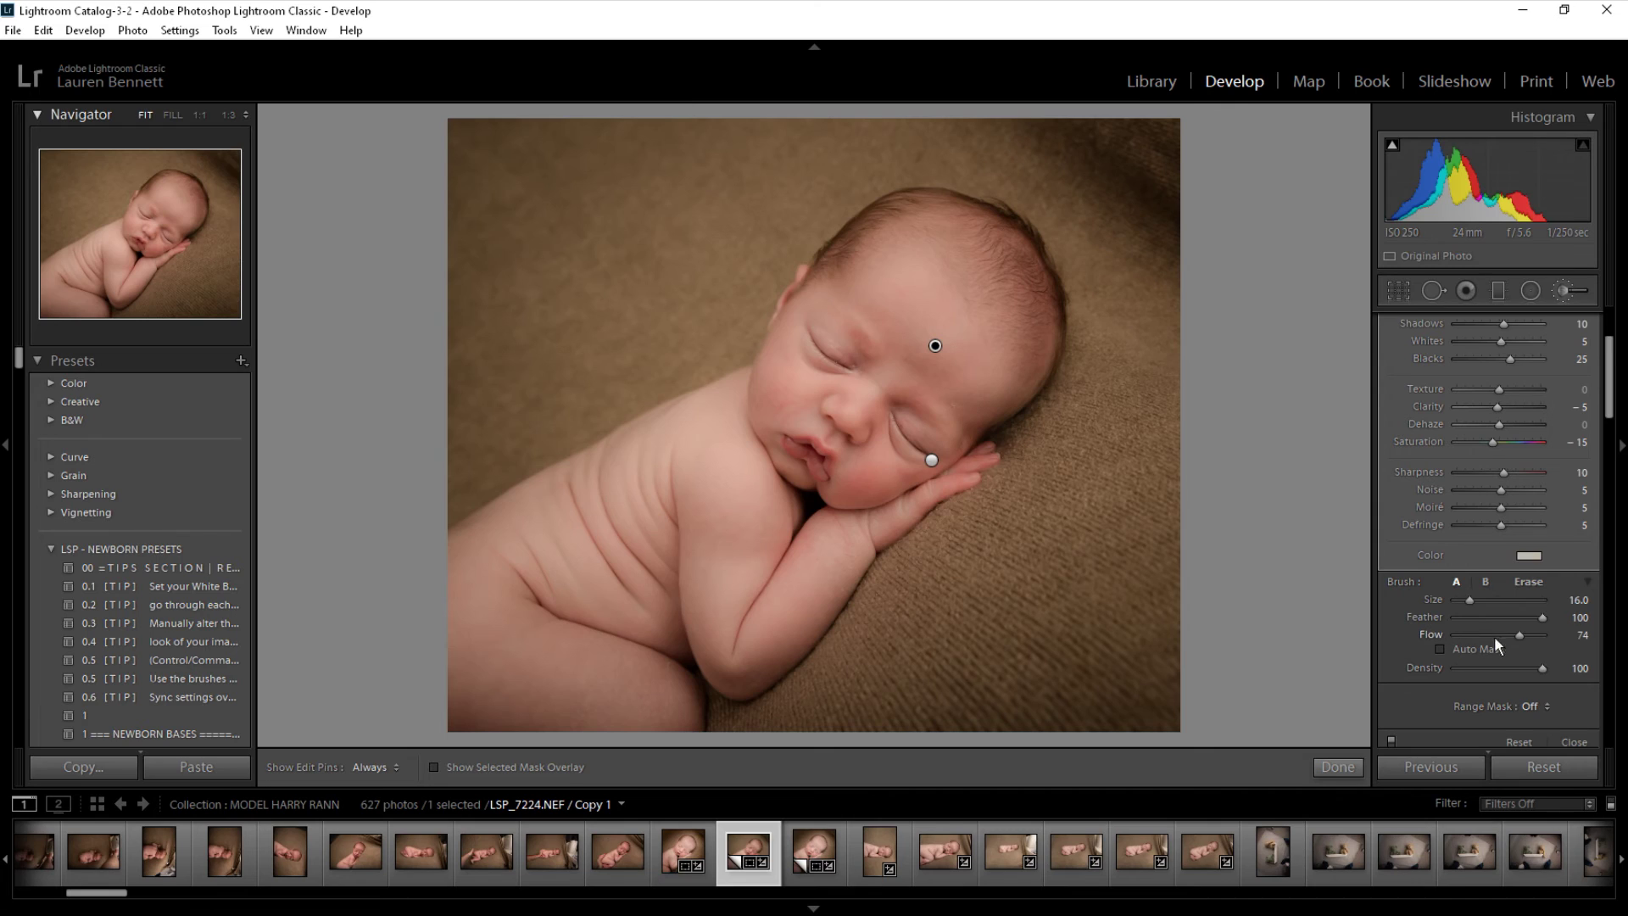
pyautogui.moveTo(1514, 635)
pyautogui.mouseDown()
pyautogui.moveTo(1486, 634)
pyautogui.moveTo(1538, 640)
pyautogui.moveTo(1497, 650)
pyautogui.mouseUp()
pyautogui.moveTo(1509, 636); pyautogui.dragTo(1508, 637)
pyautogui.press('h')
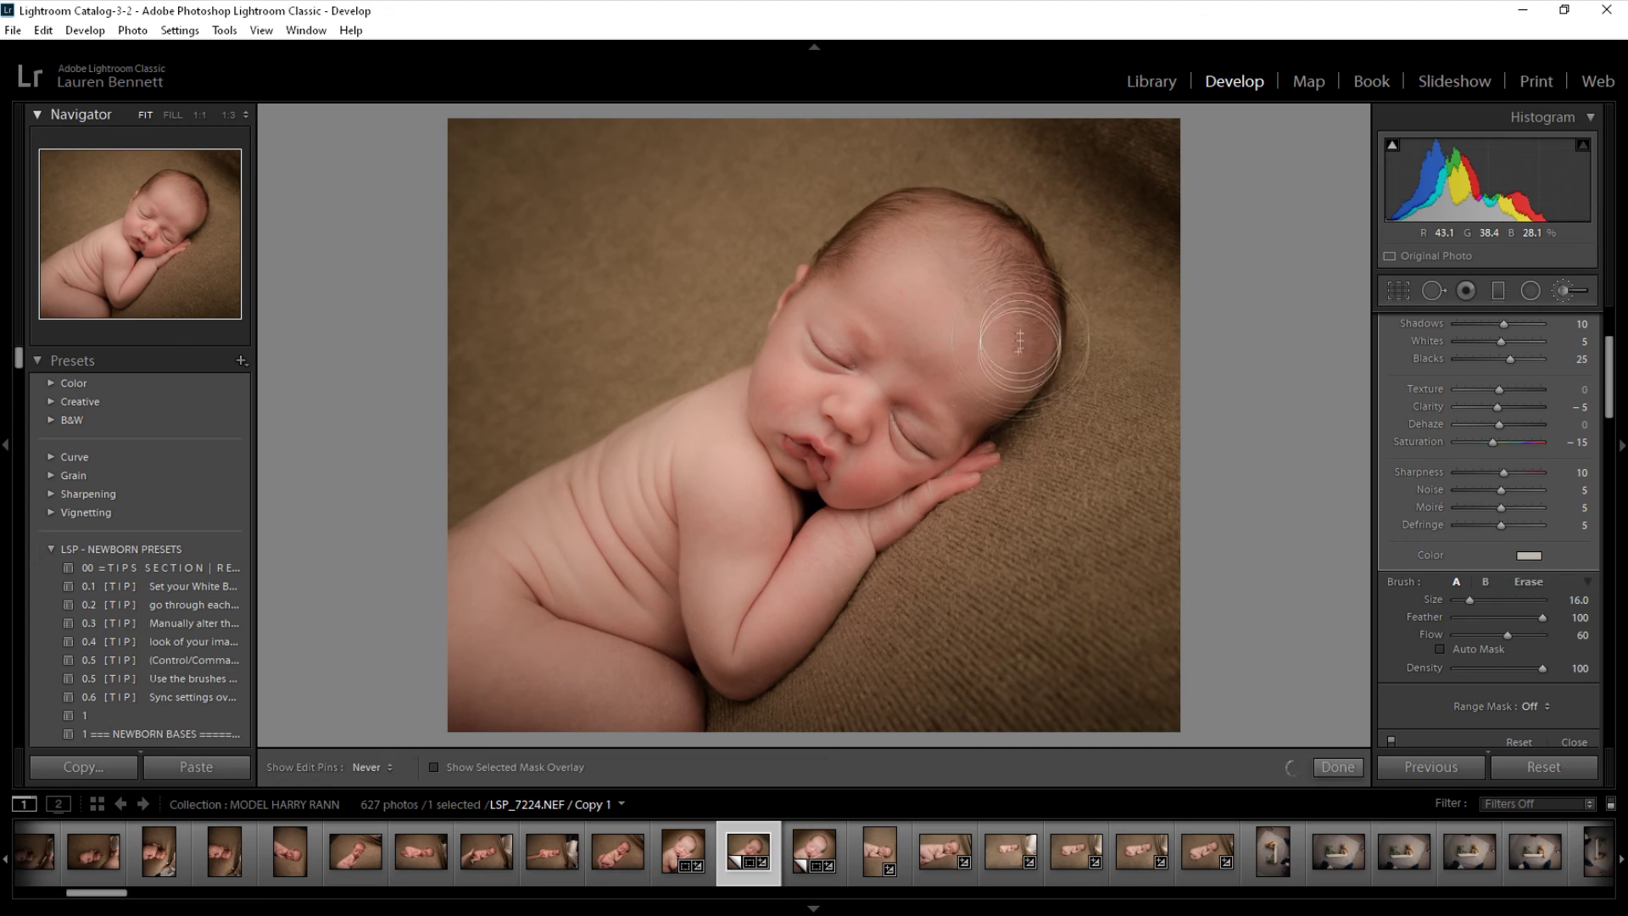
pyautogui.press('h')
# Start a new brush mask with the preset 12 LSP BABY - LIP BRUSH, paint over the baby's lips and hide the edit pins.
pyautogui.scroll(3, 1551, 322)
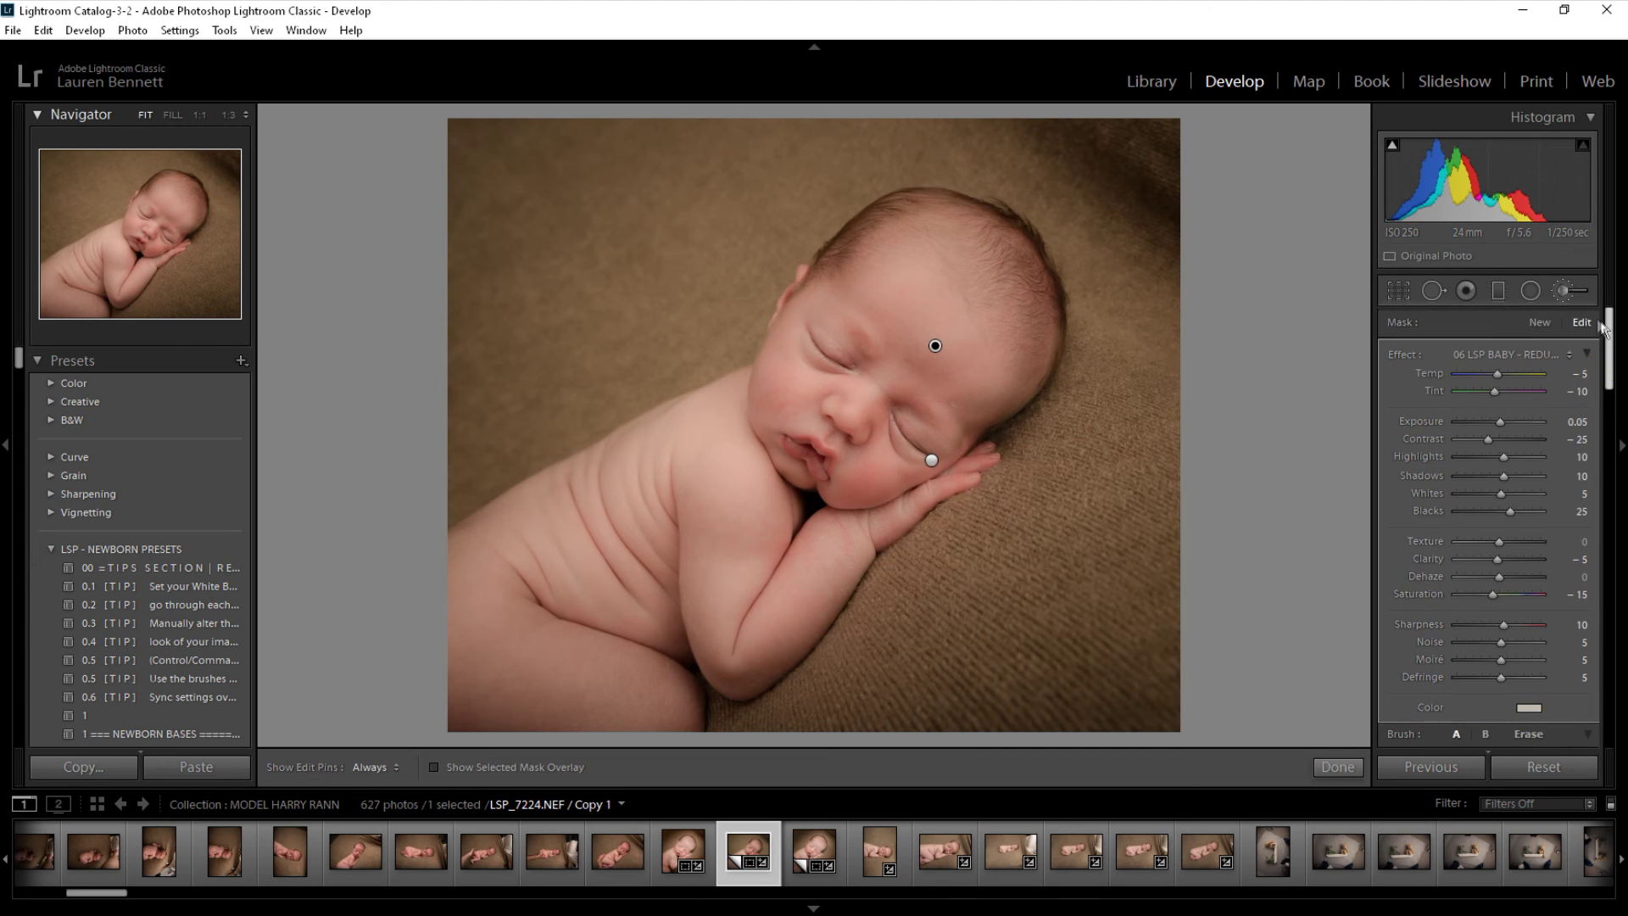
pyautogui.click(1516, 354)
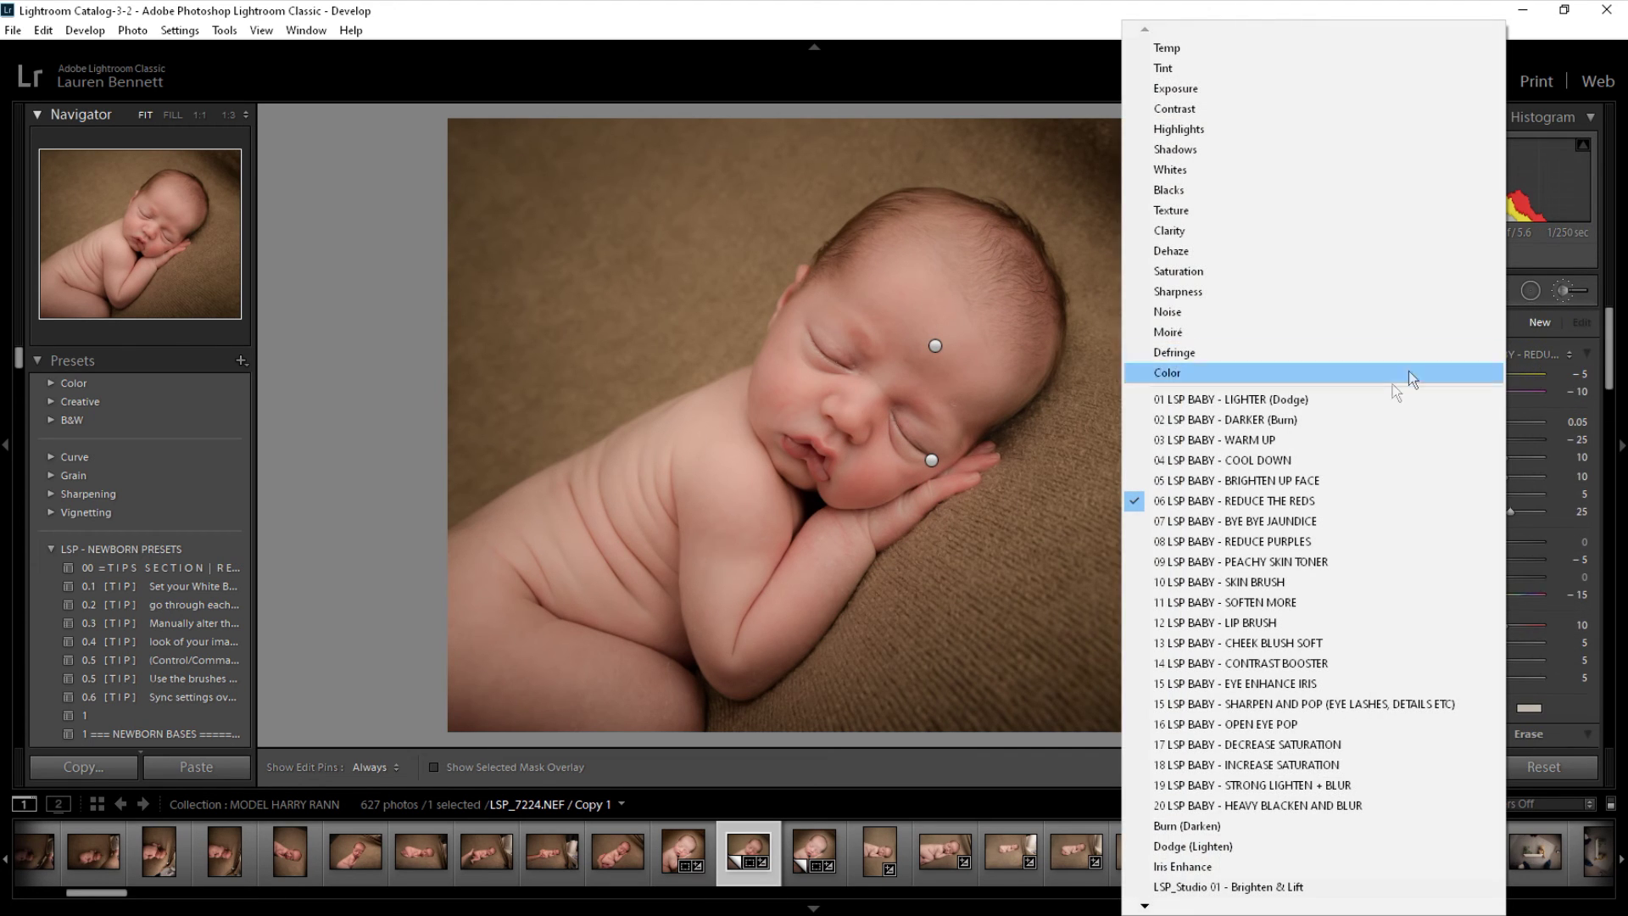
pyautogui.click(1328, 623)
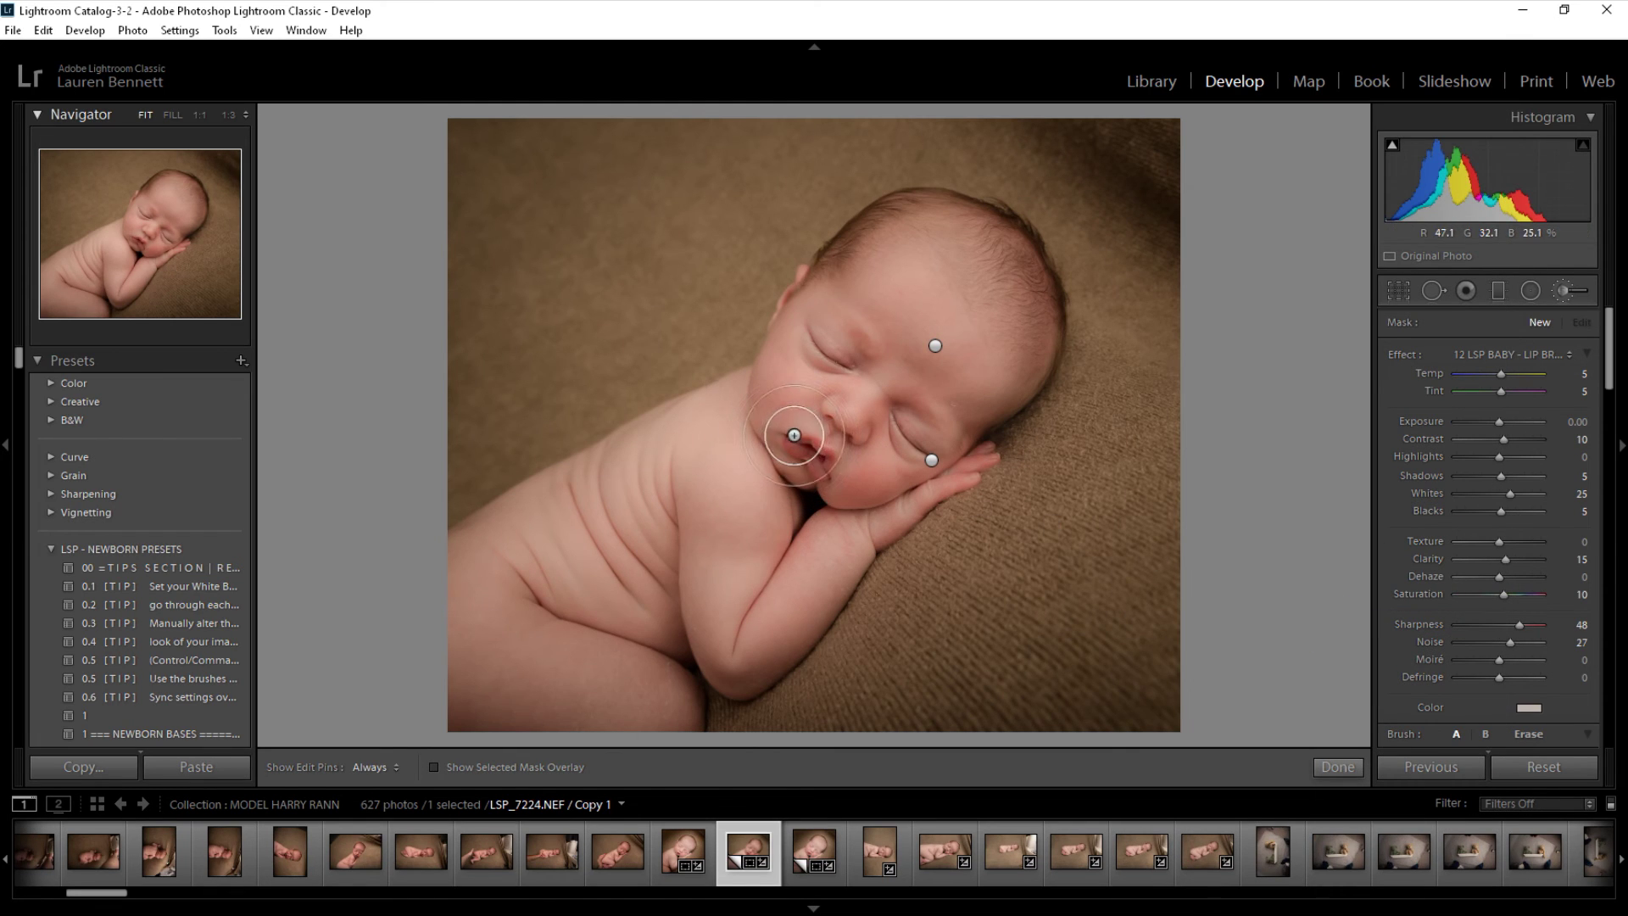
pyautogui.moveTo(840, 477); pyautogui.dragTo(805, 454)
pyautogui.press('h')
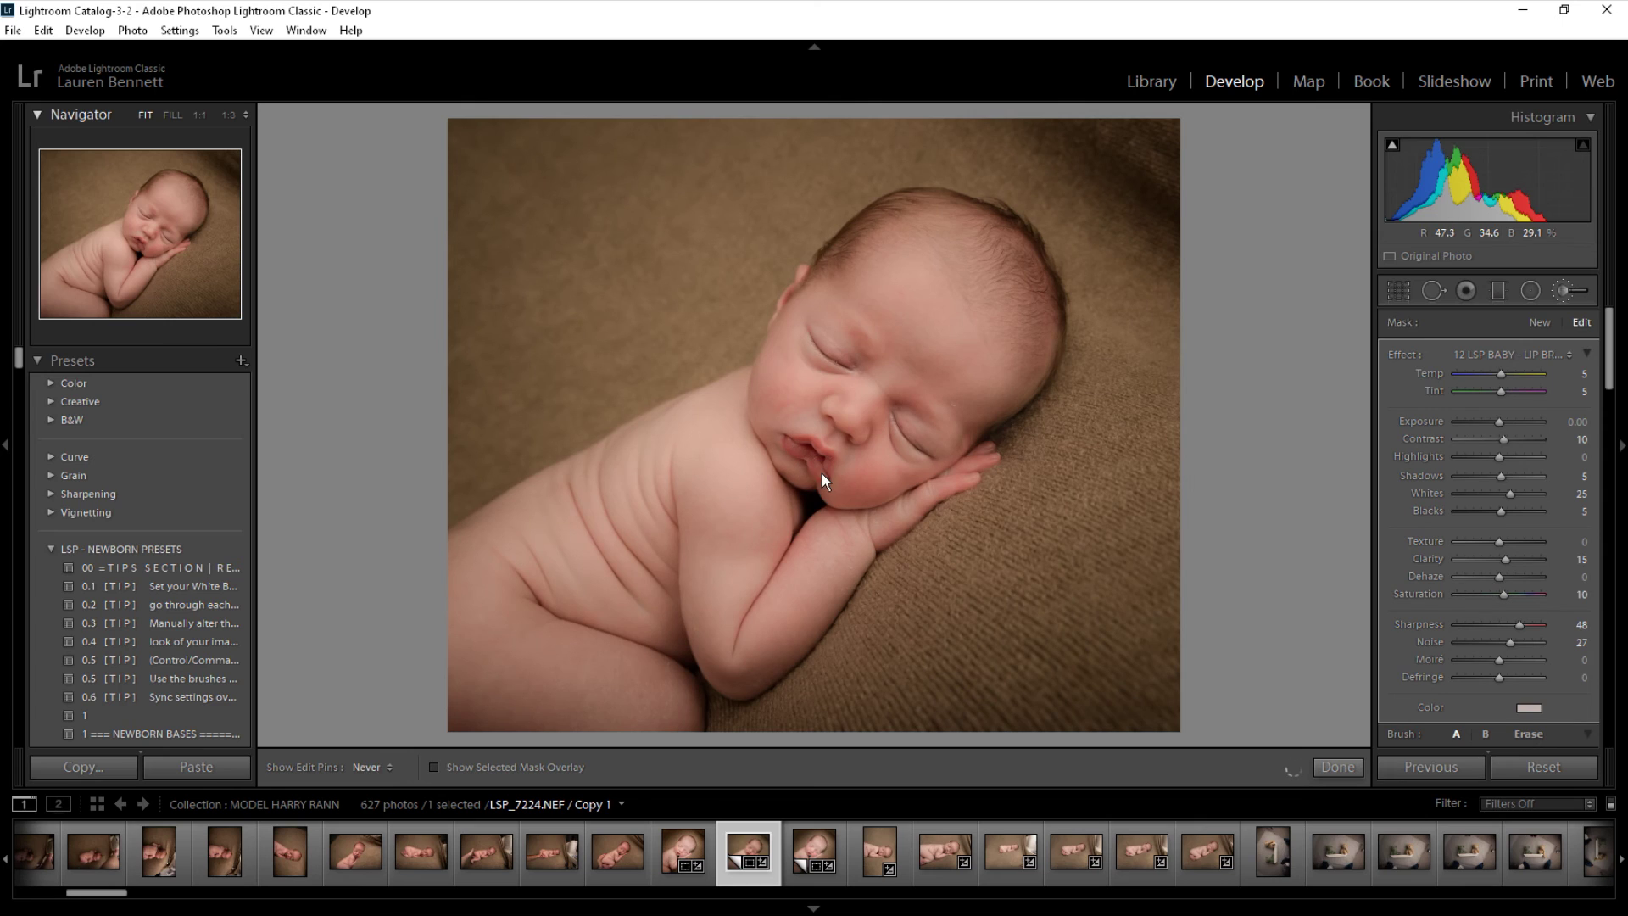
# Show the edit pins again, finish the lip mask and leave the Adjustment Brush.
pyautogui.press('h')
pyautogui.click(1537, 322)
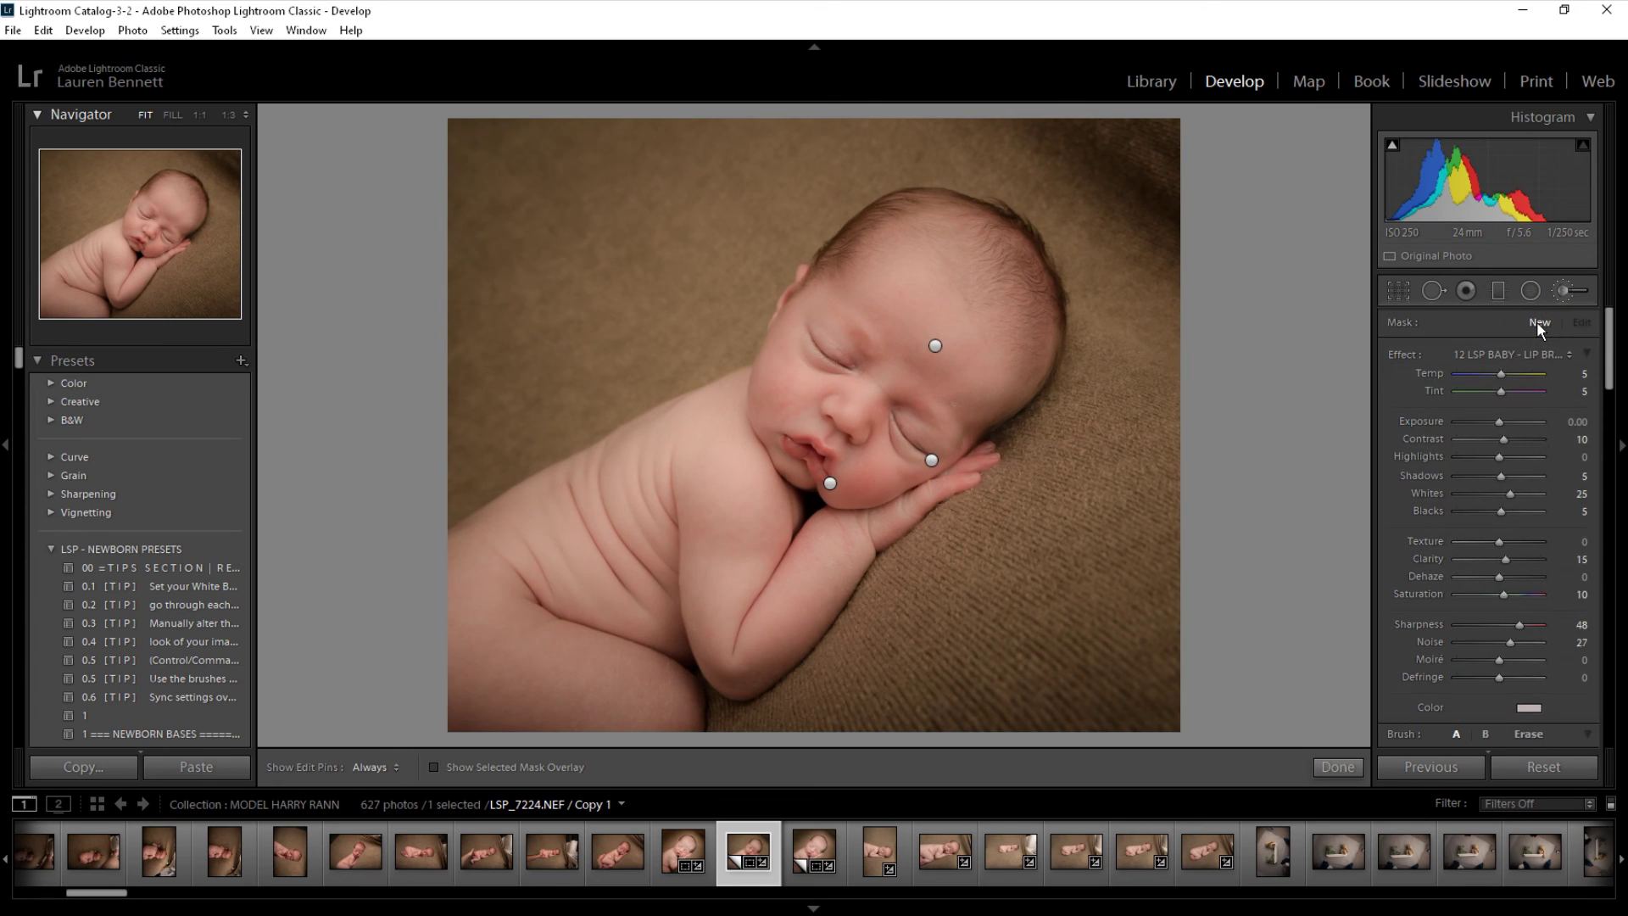
pyautogui.click(1555, 295)
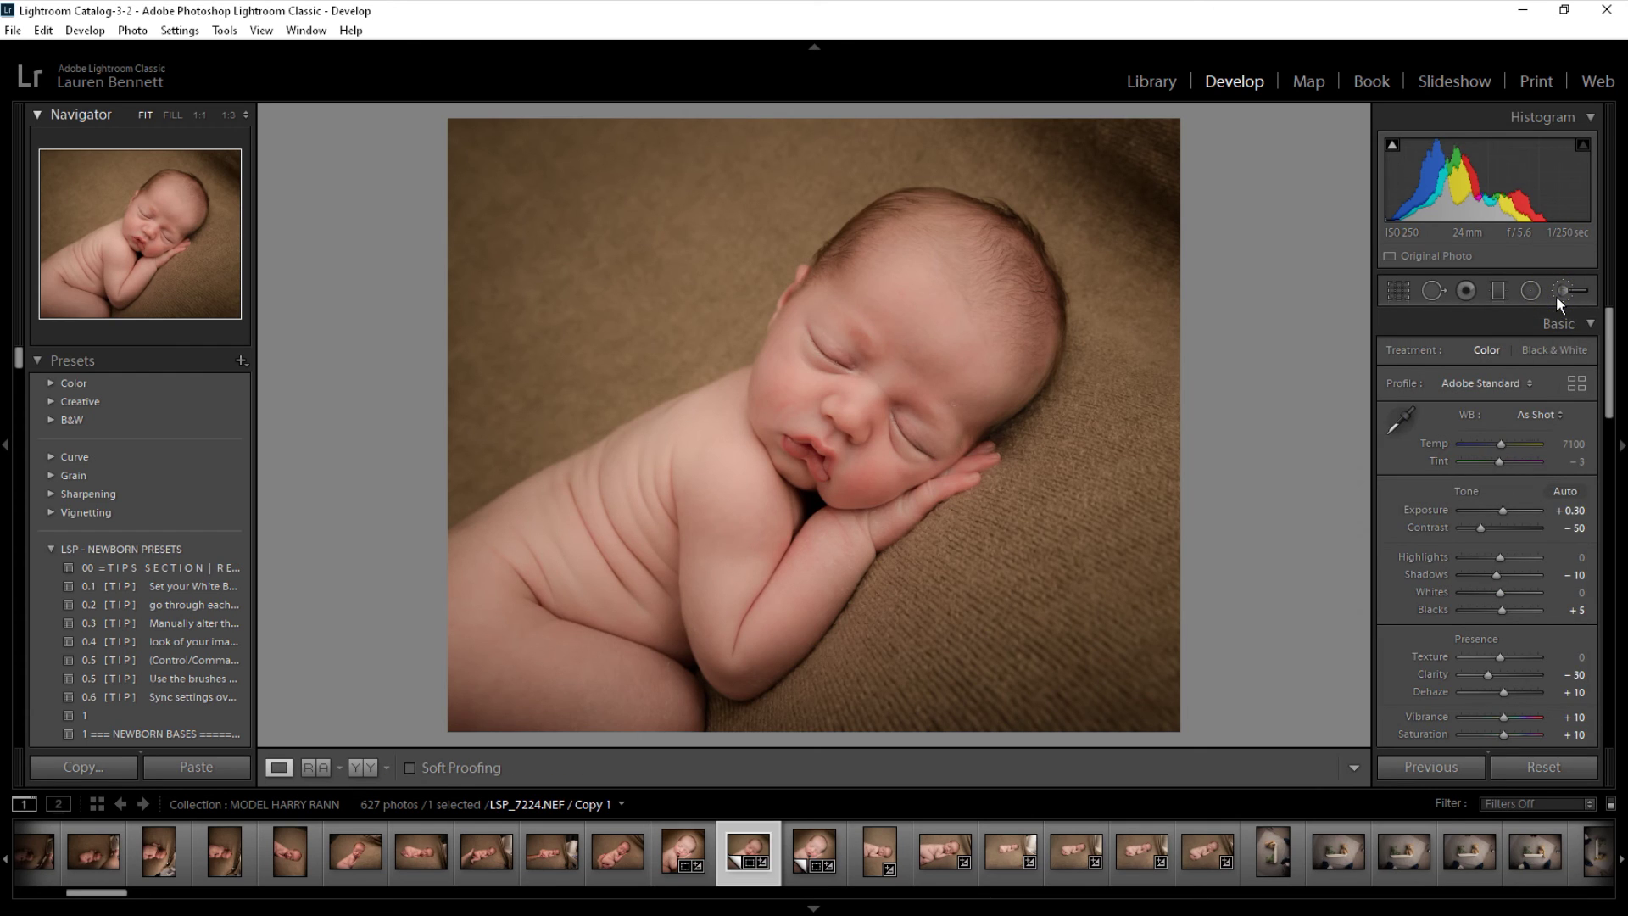
# Paint a new mask with the brush preset 06 LSP BABY - REDUCE THE REDS and a larger brush over the baby's hairline, then close the Adjustment Brush.
pyautogui.moveTo(1609, 361)
pyautogui.mouseDown()
pyautogui.moveTo(1603, 395)
pyautogui.moveTo(1607, 338)
pyautogui.mouseUp()
pyautogui.click(1563, 290)
pyautogui.click(1533, 354)
pyautogui.click(1397, 501)
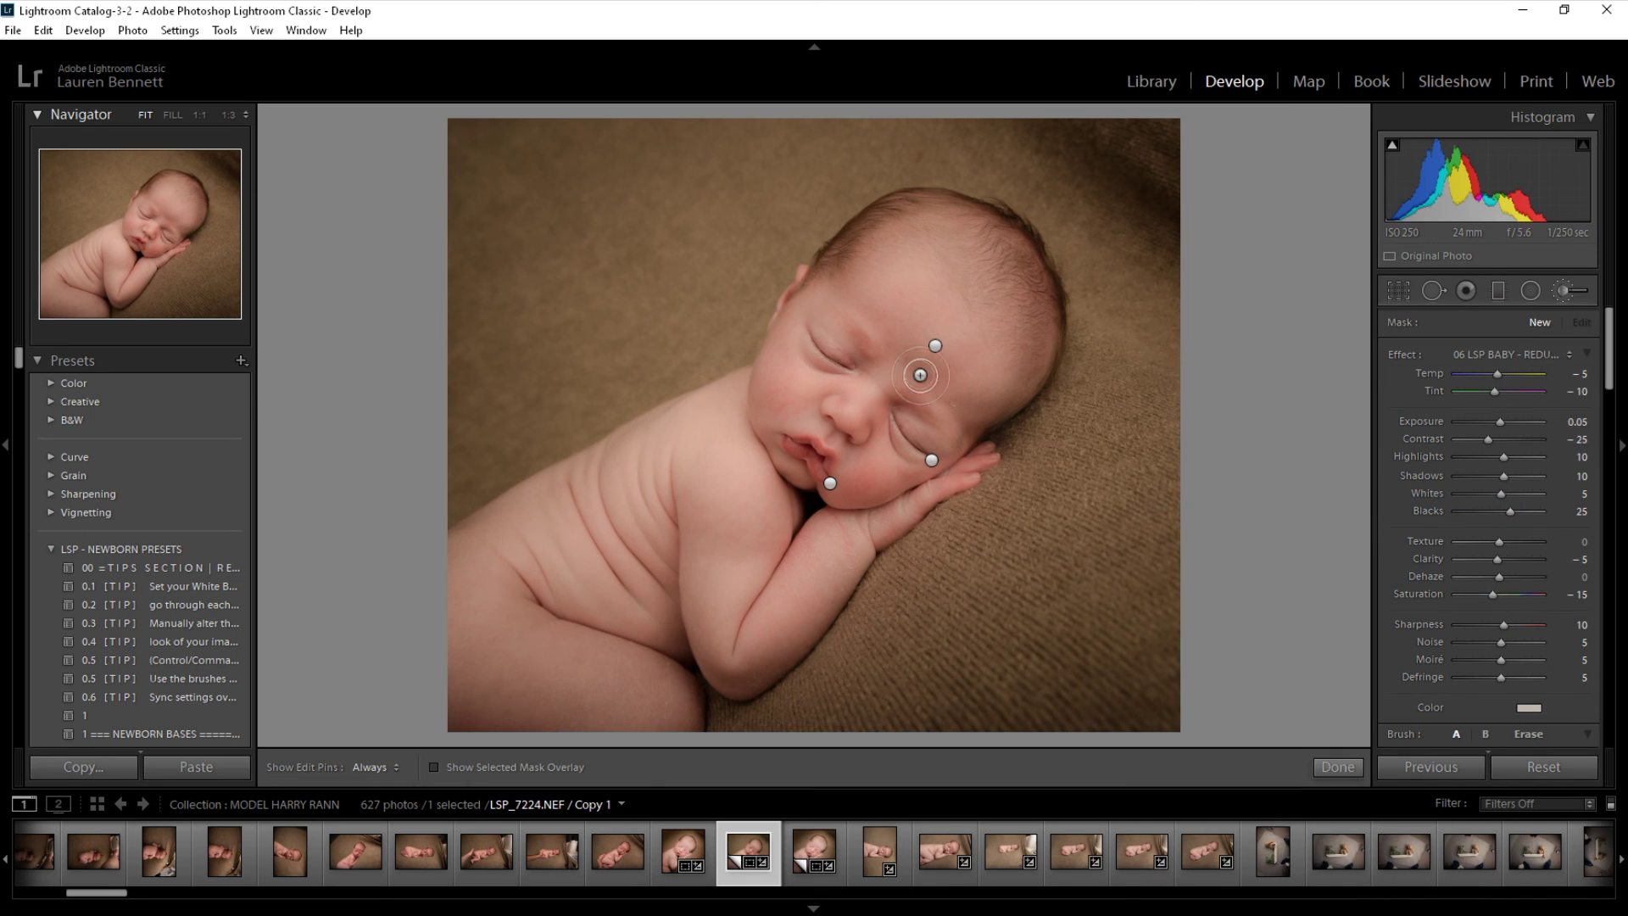
pyautogui.scroll(5, 958, 406)
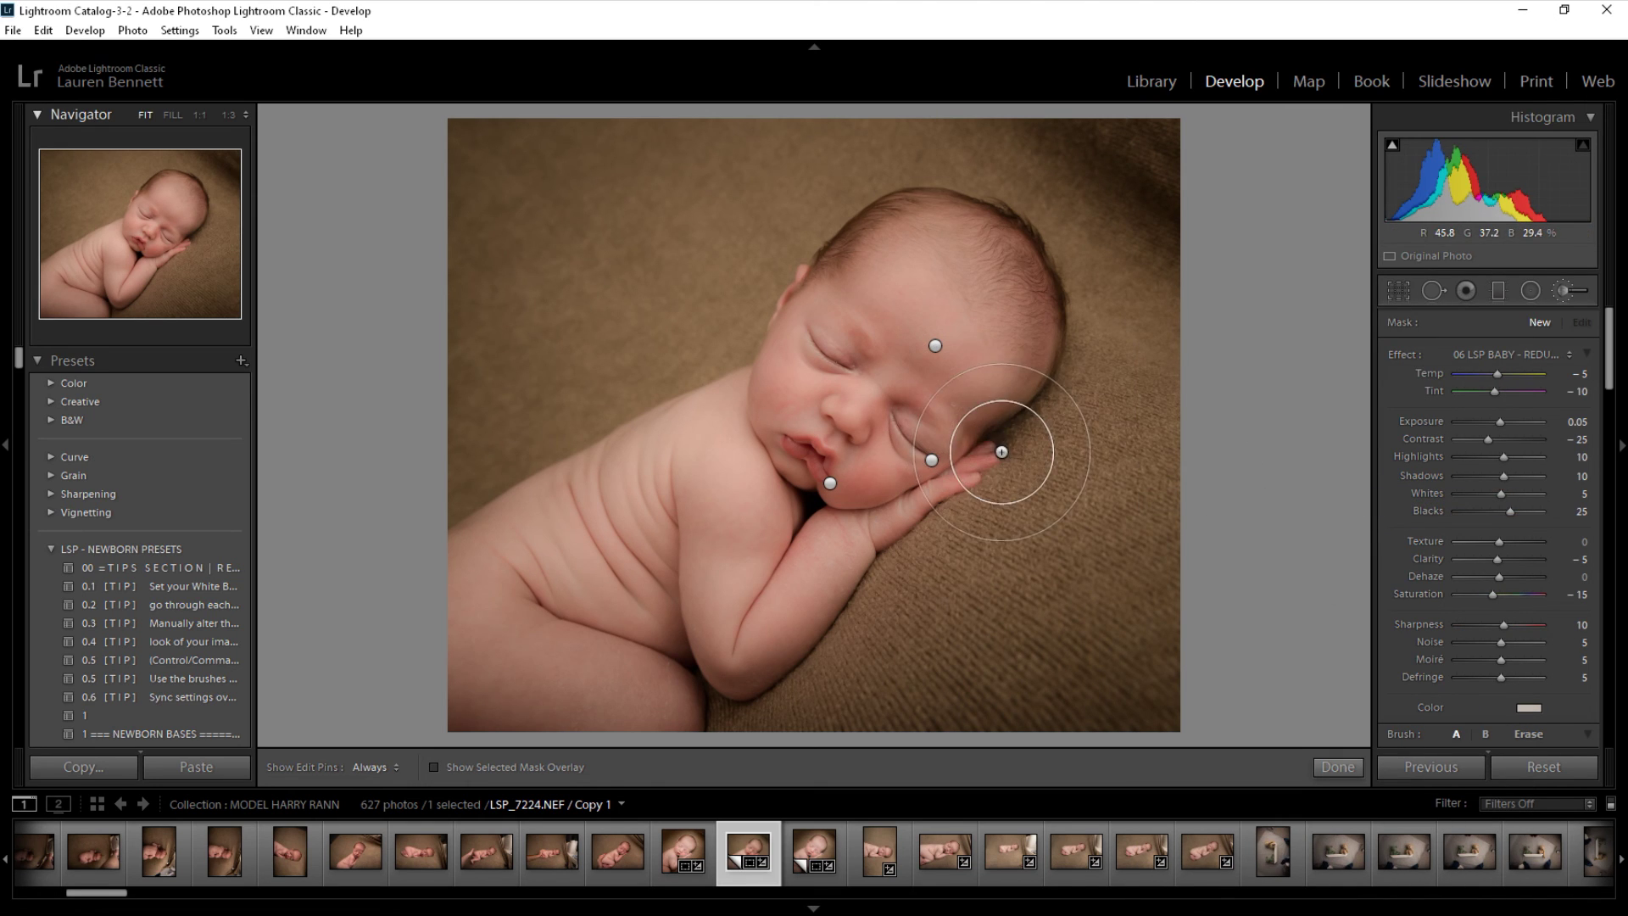
pyautogui.press('h')
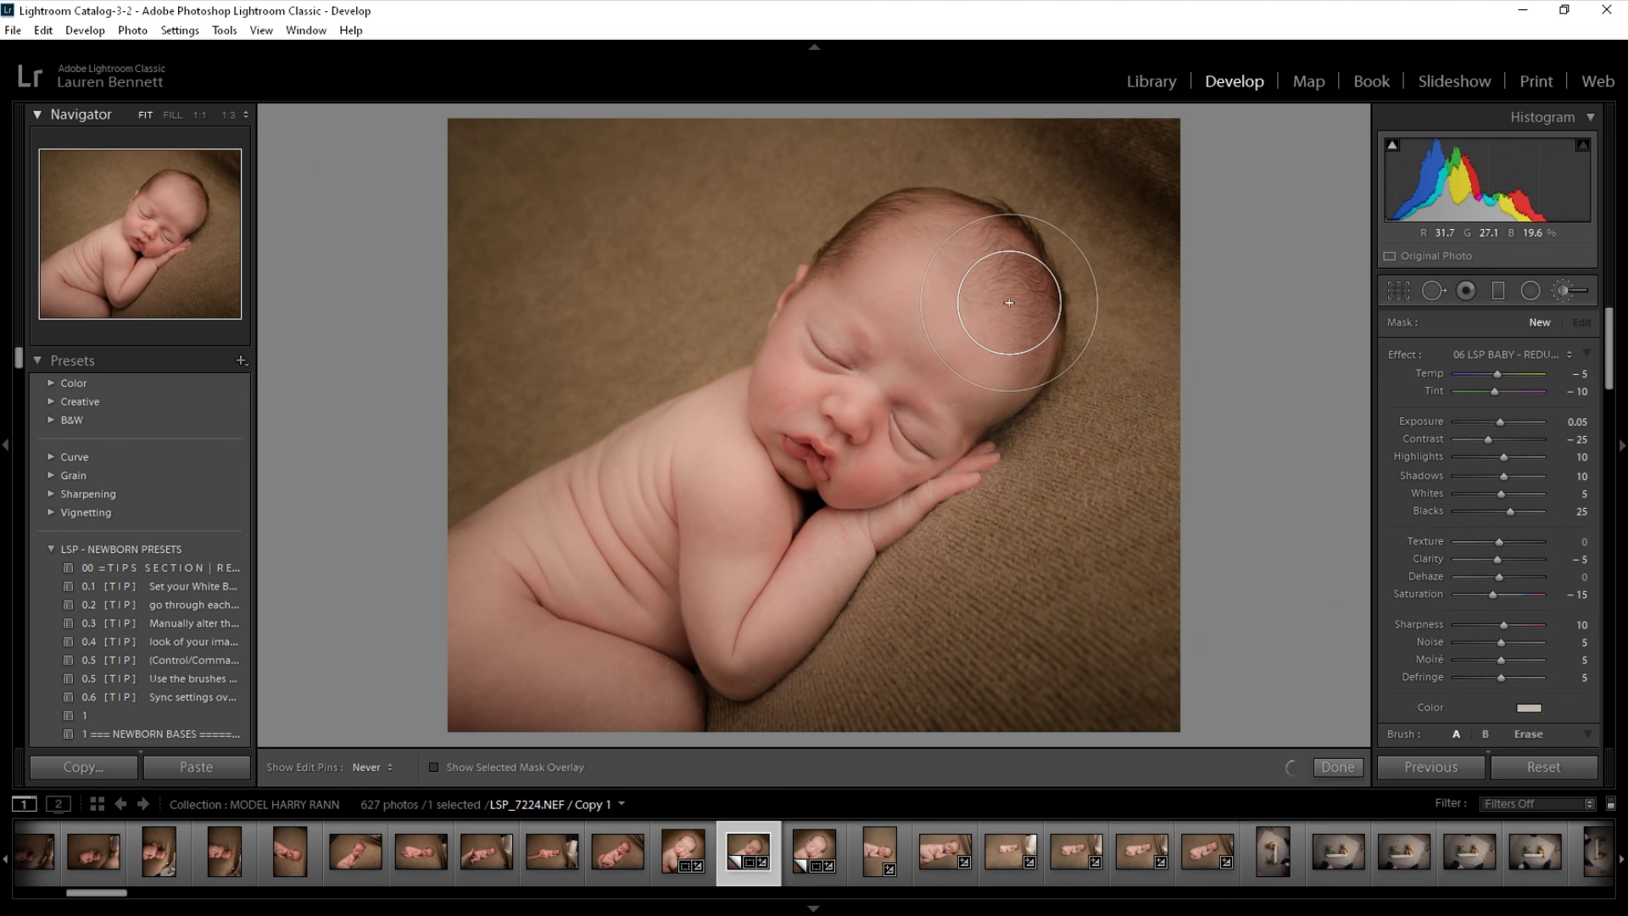
pyautogui.press('h')
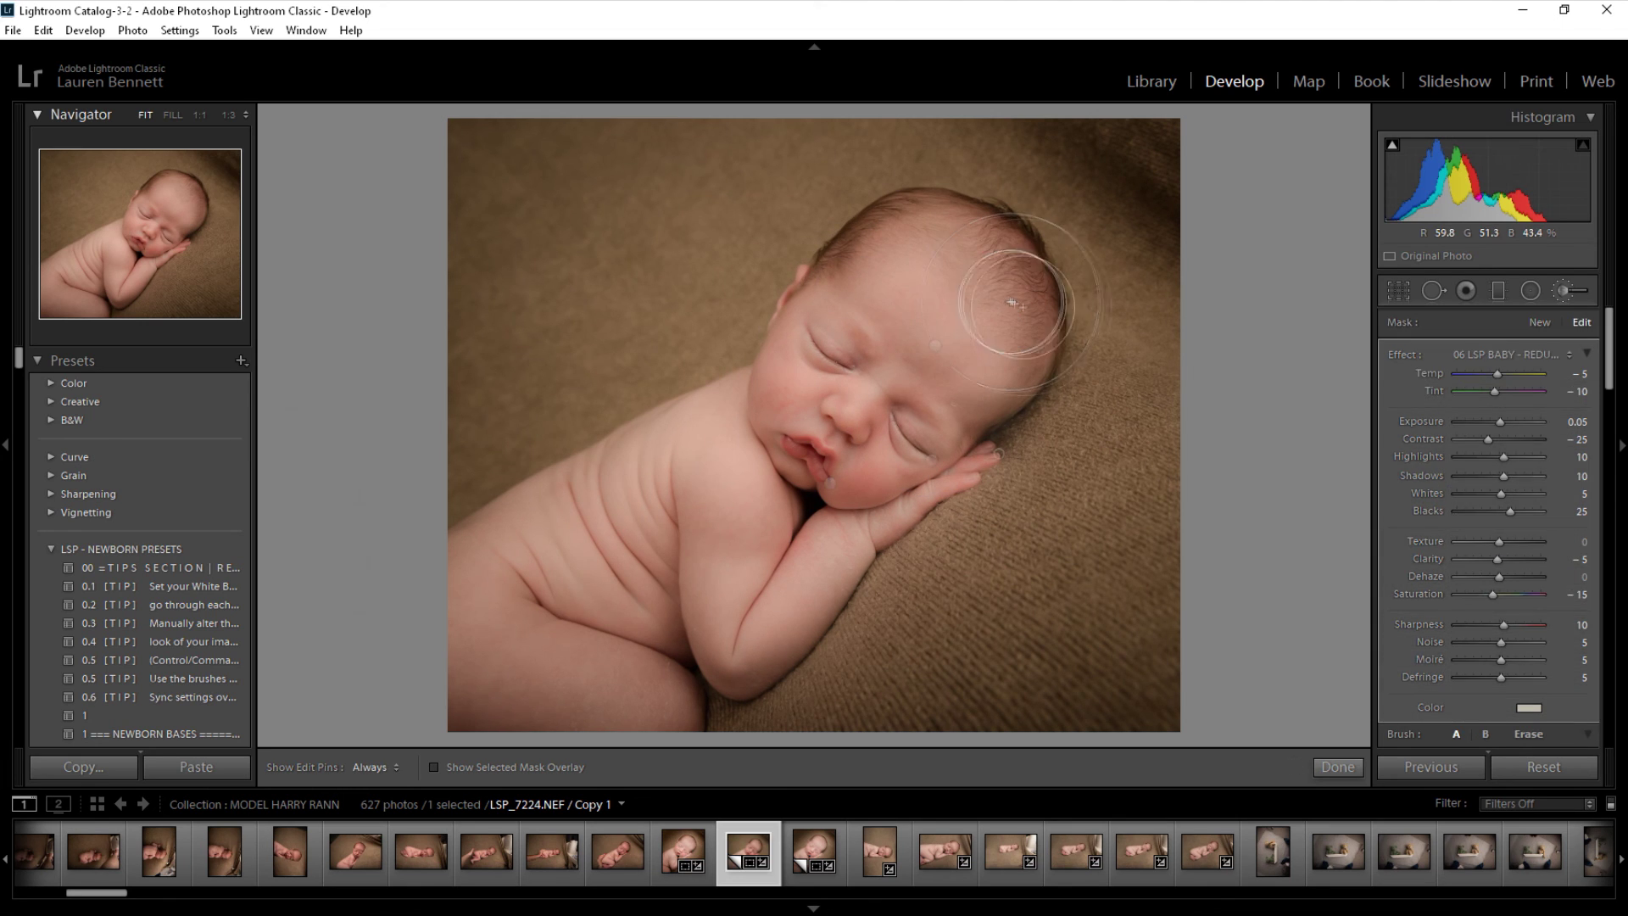
pyautogui.click(1565, 290)
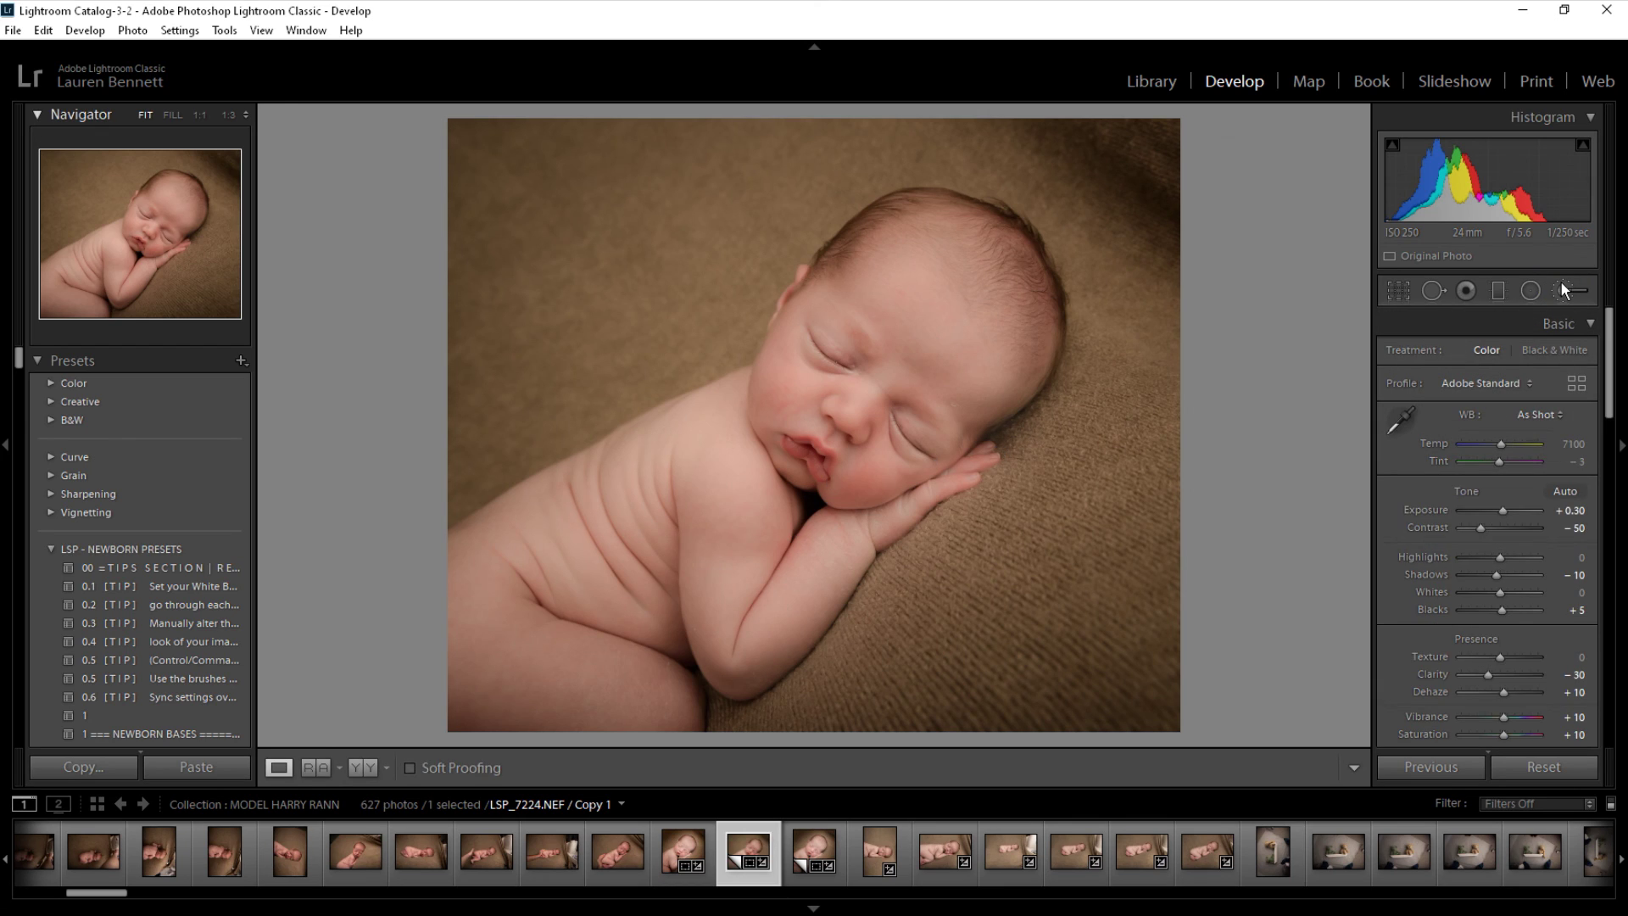